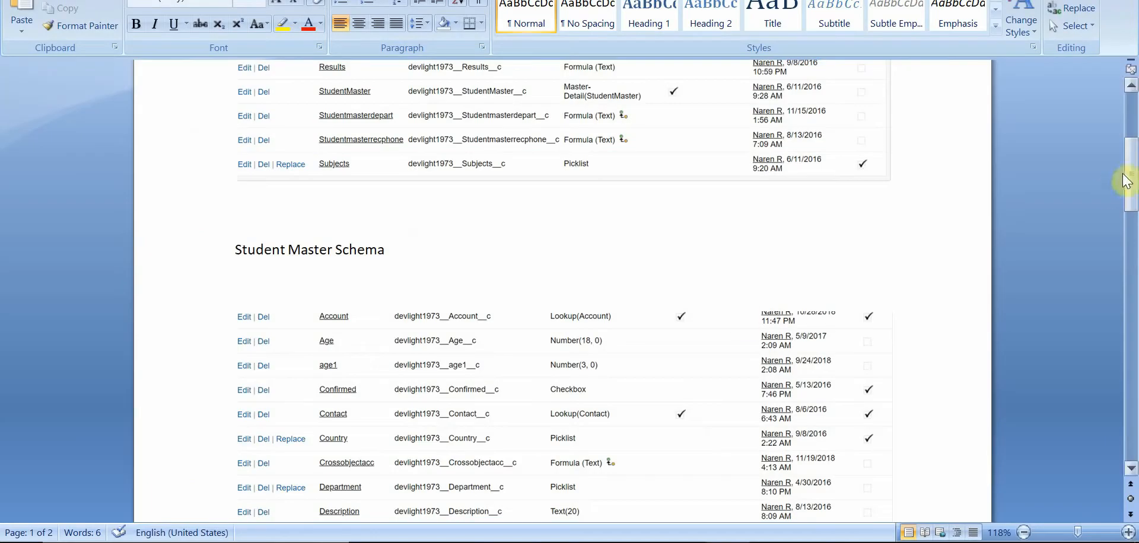
Step: Review the Student Master Schema field table in the Word document, then return to the Salesforce home page
left_click_drag(1125, 180, 1132, 203)
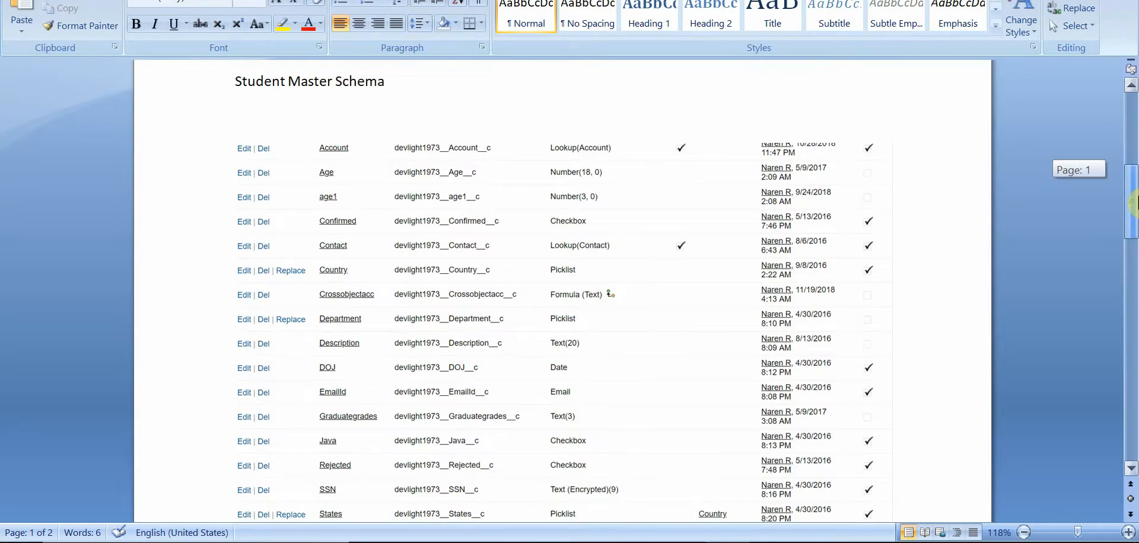
mouse_move(1132, 203)
left_mouse_down()
mouse_move(1133, 220)
mouse_move(1134, 196)
left_mouse_up()
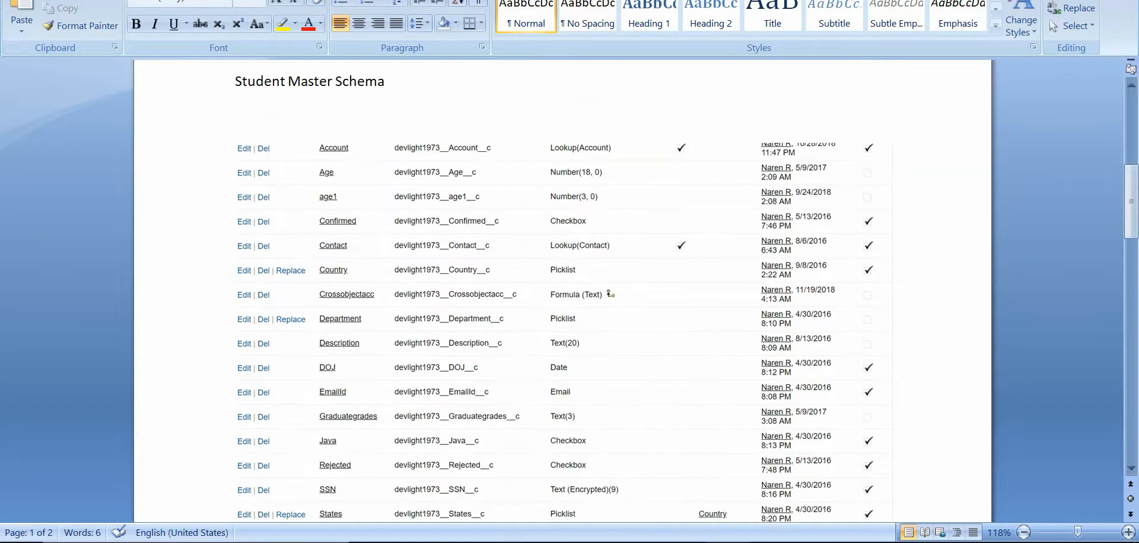
mouse_move(505, 542)
left_click(239, 499)
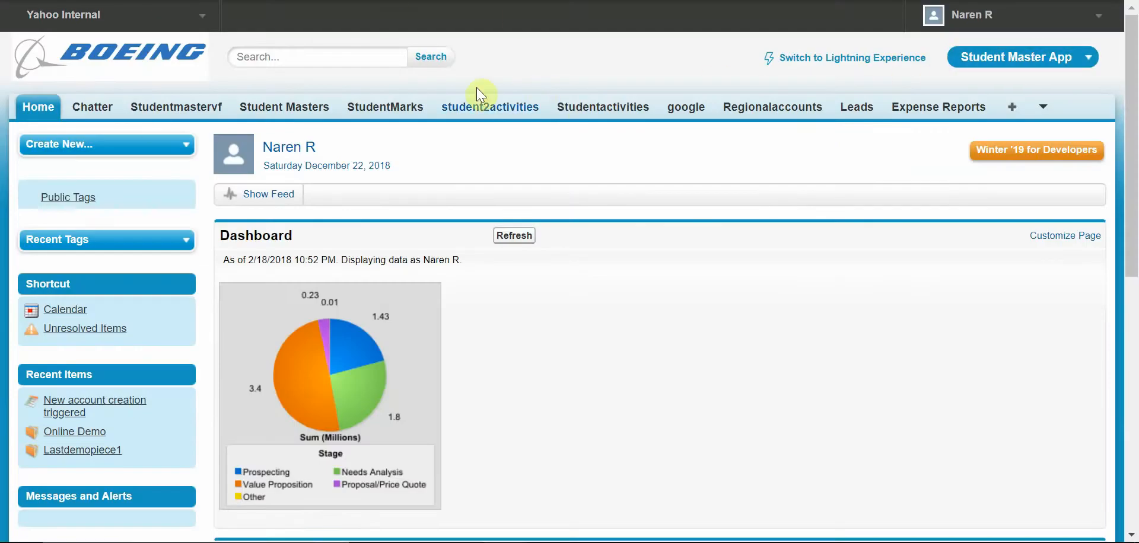
Step: Open Setup from the user menu
left_click(1097, 23)
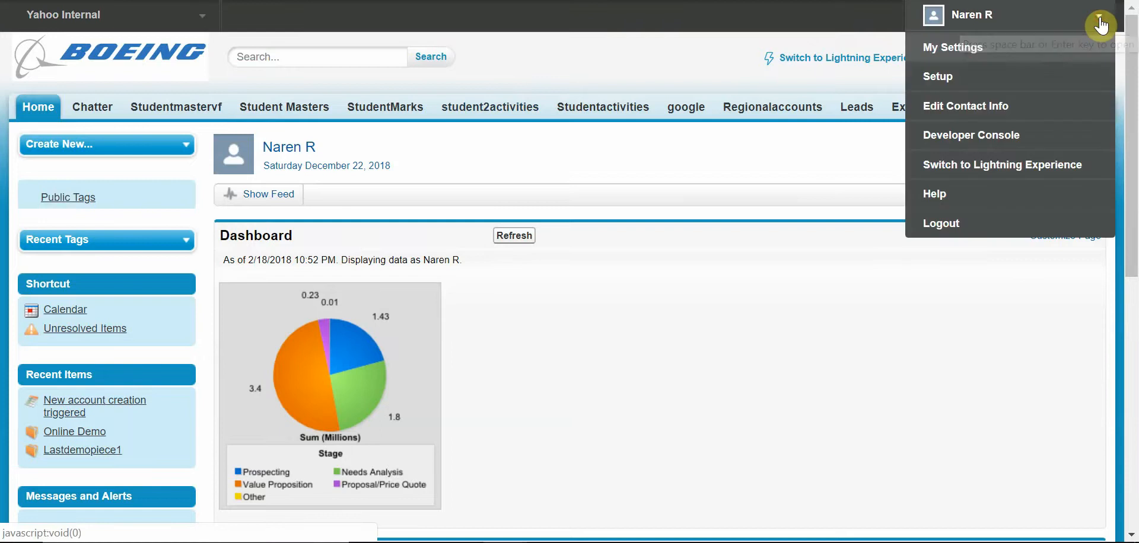
left_click(999, 77)
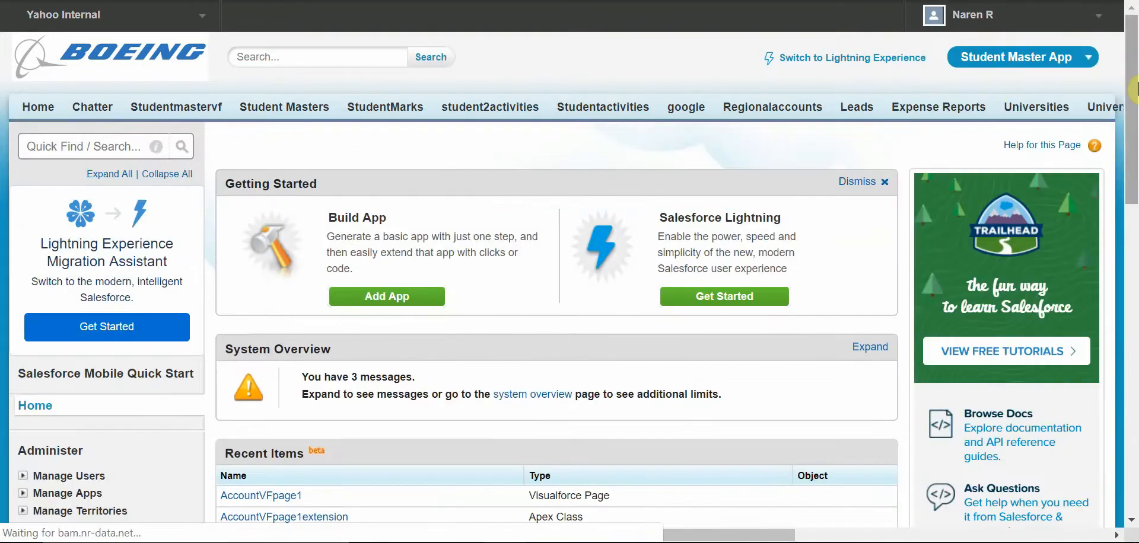
left_click_drag(1132, 77, 1133, 267)
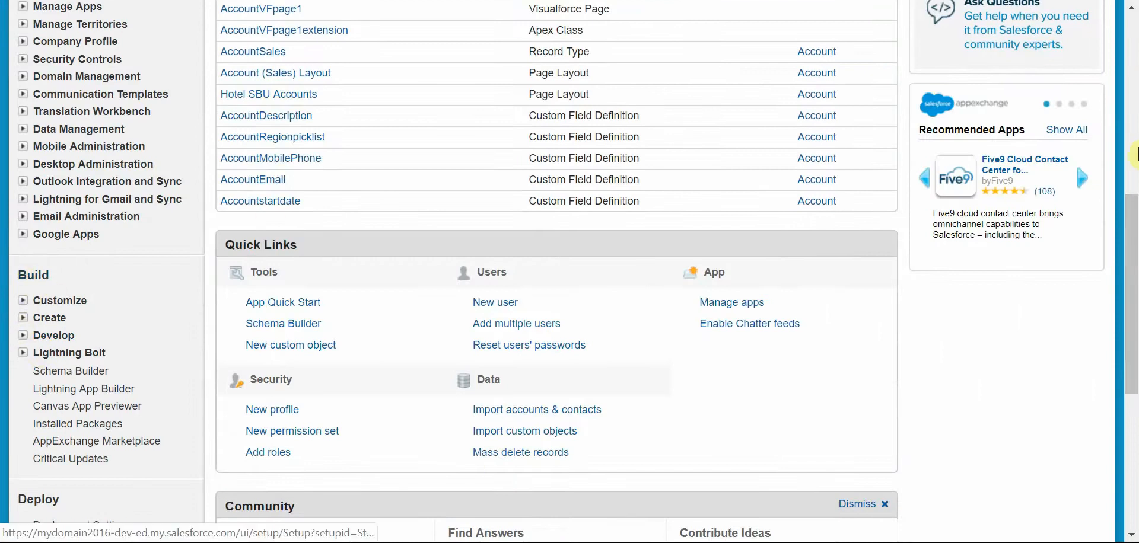
left_click_drag(1132, 240, 1131, 50)
left_click(1026, 28)
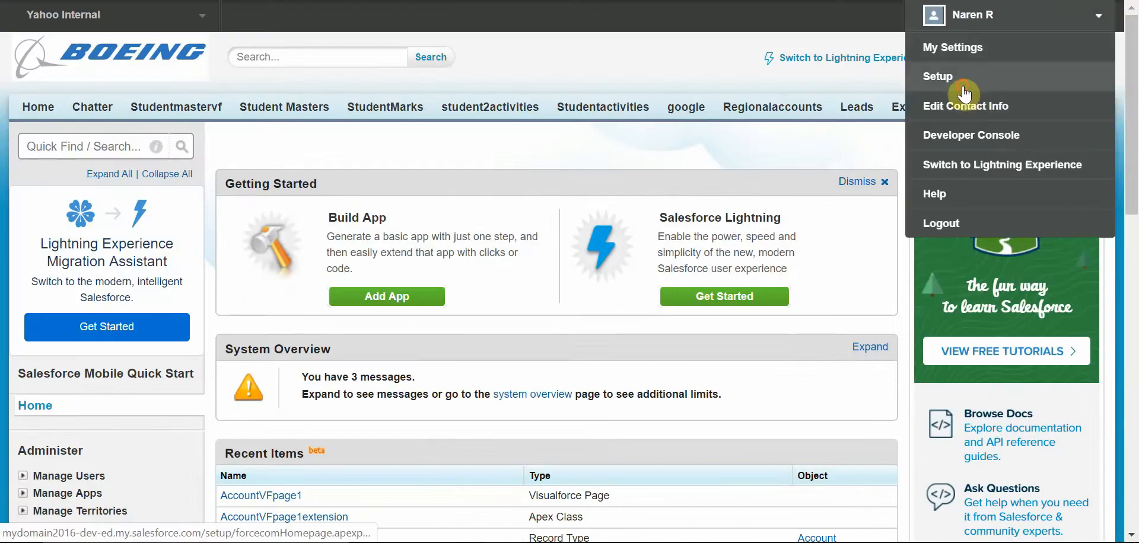
left_click(963, 80)
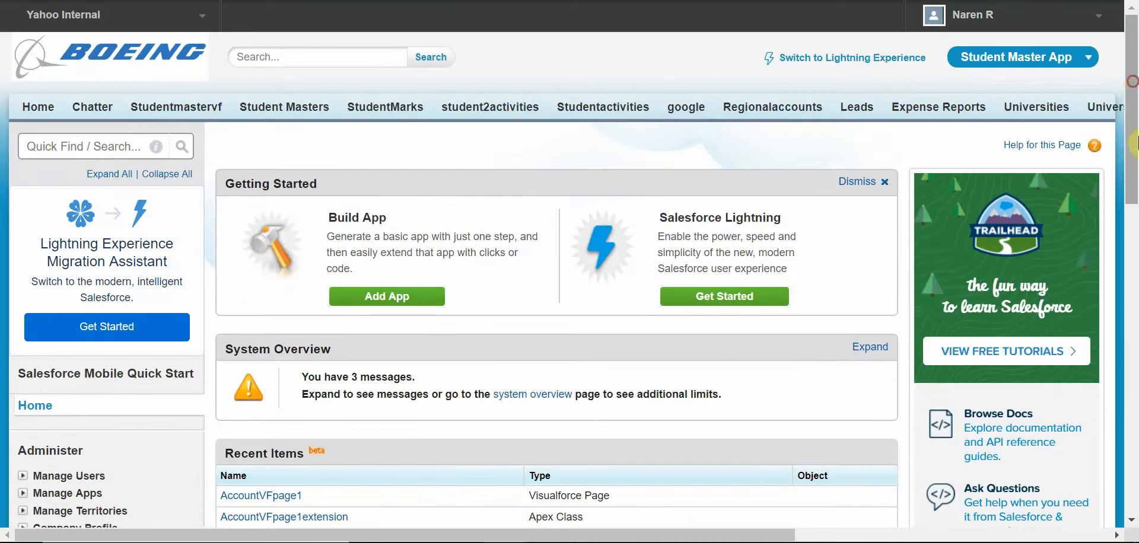
Step: Go to Build > Create > Objects and start a new custom object
scroll(237, 296, "down", 8)
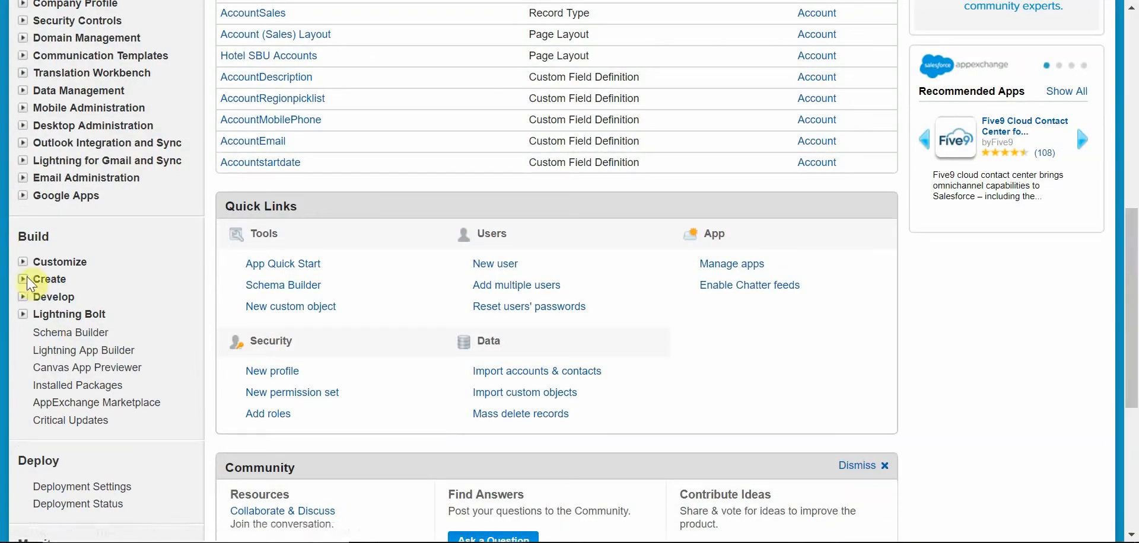
left_click(31, 280)
left_click(108, 399)
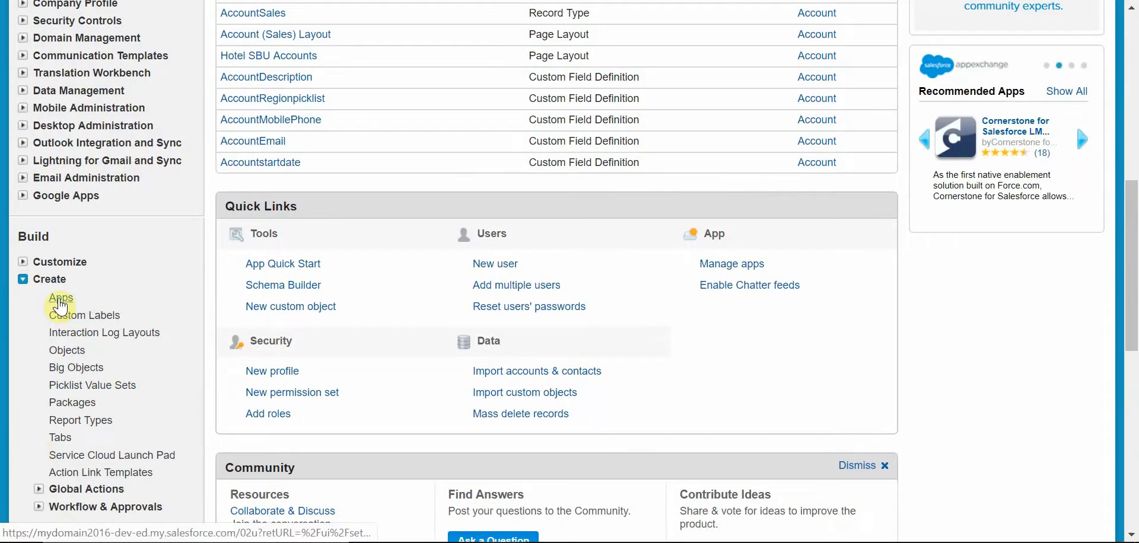
left_click(71, 353)
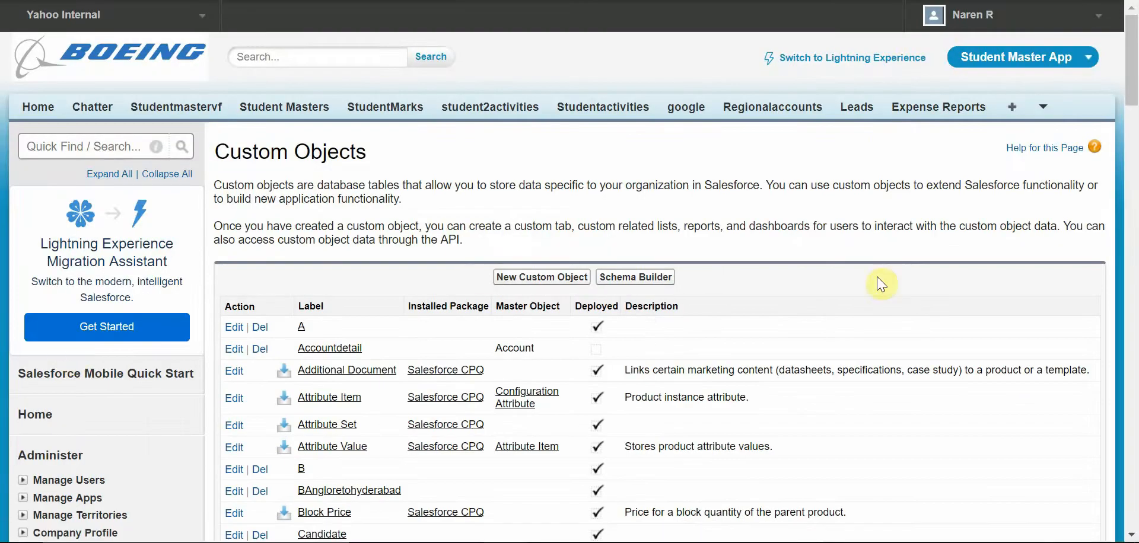
mouse_move(1133, 108)
left_mouse_down()
mouse_move(1133, 402)
mouse_move(1133, 108)
left_mouse_up()
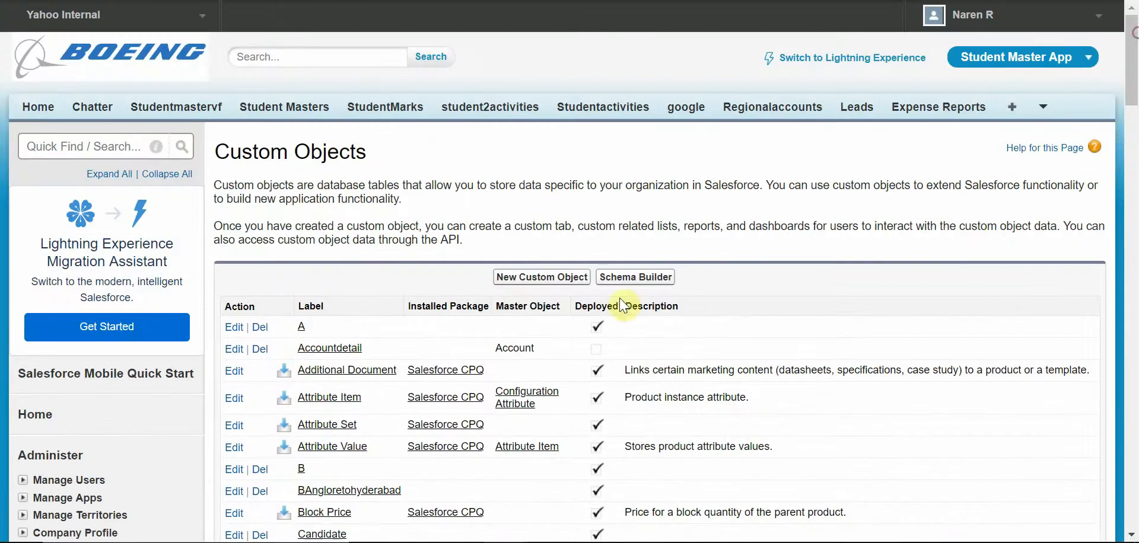
left_click(546, 278)
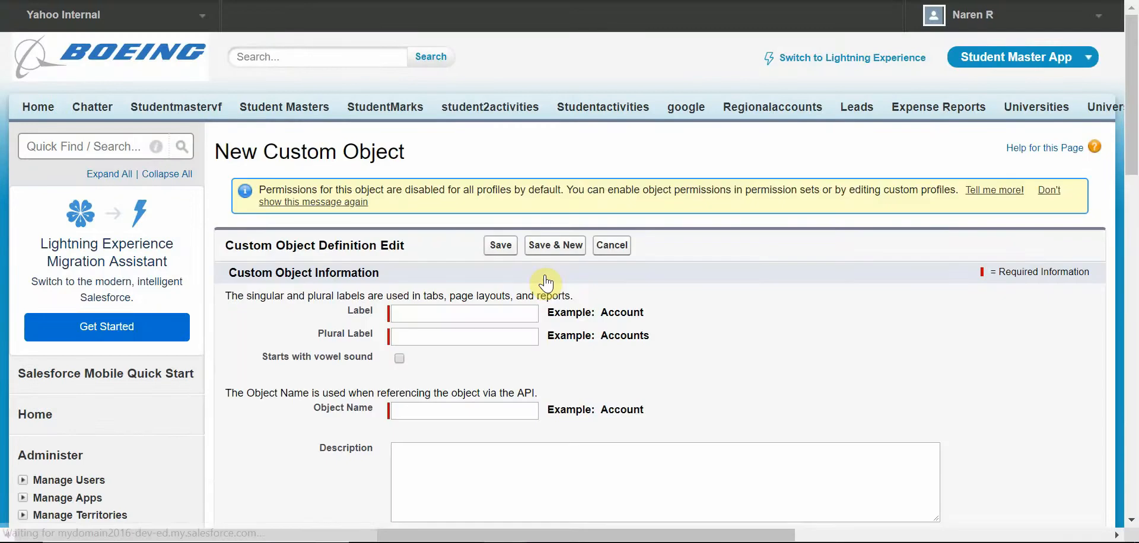
Step: Set the object's label to StudentMaster2 and its plural label to StudentMaster2s
left_click(508, 311)
type("StudentMast")
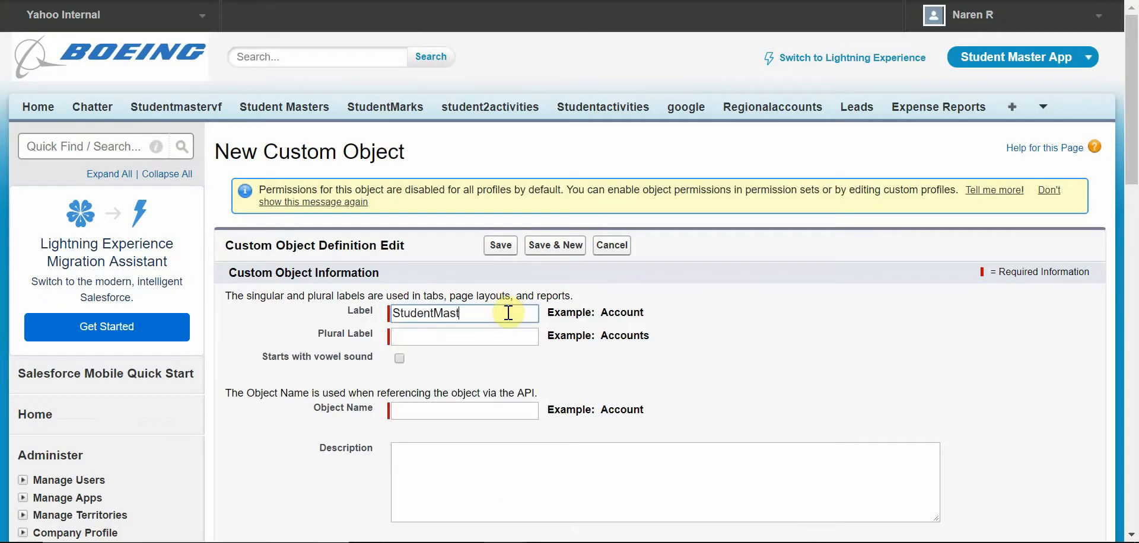
type("er2")
left_click(515, 336)
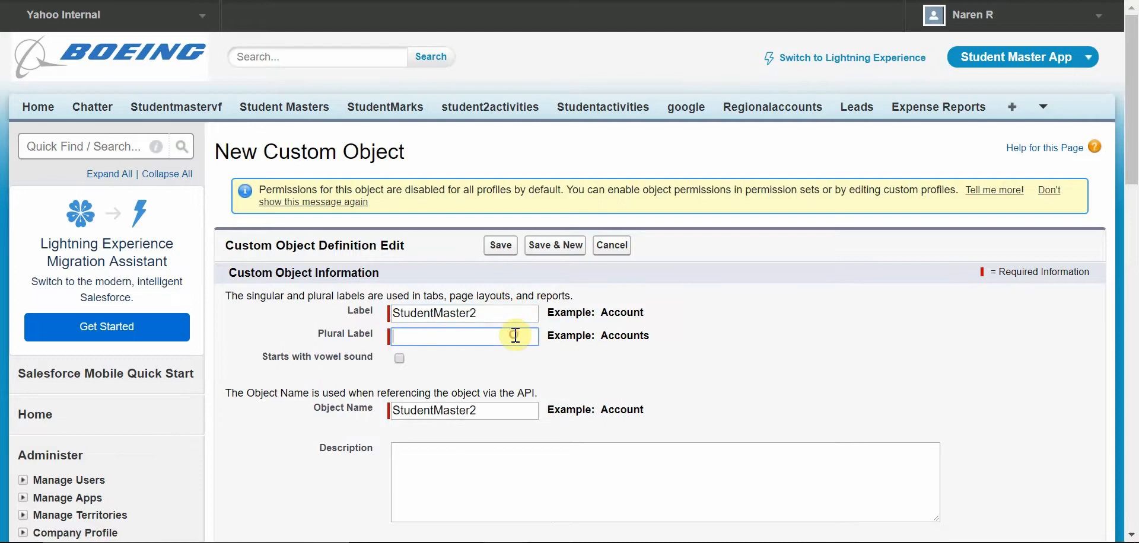
left_click(445, 339)
left_click_drag(495, 313, 262, 274)
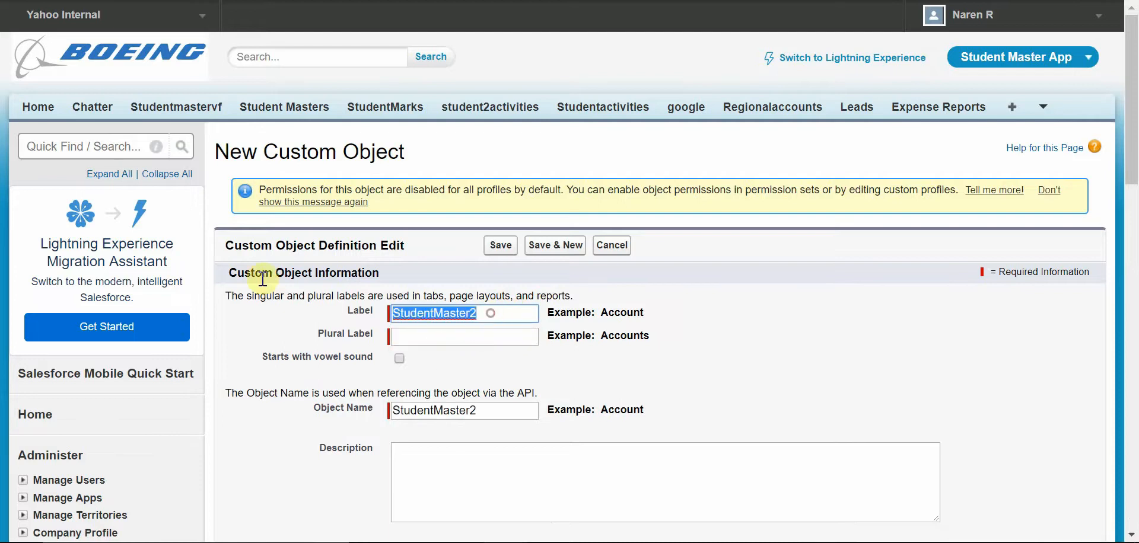
left_click(449, 314)
double_click(451, 314)
key("ctrl+c")
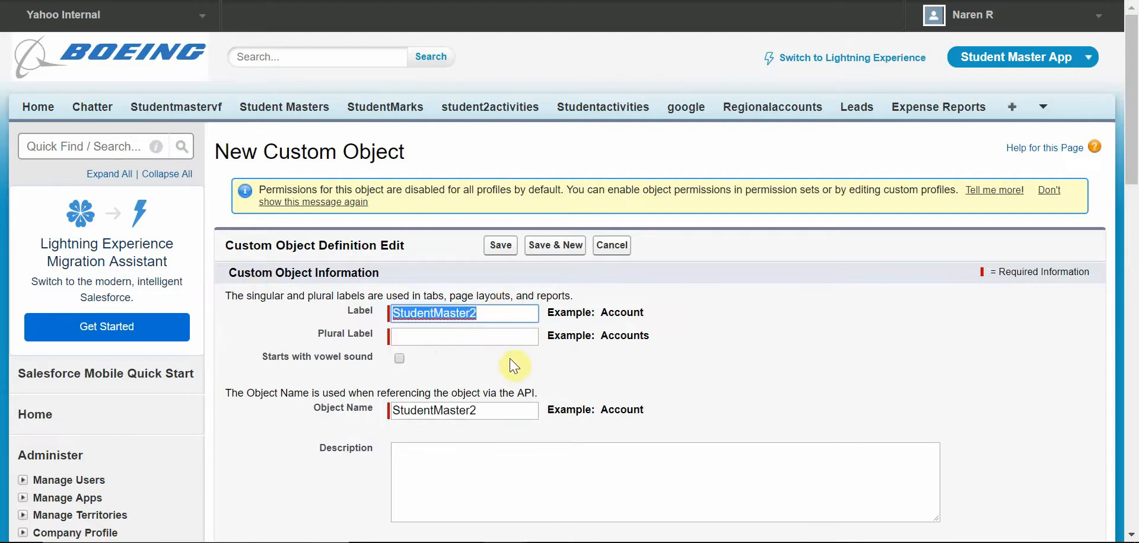
left_click(501, 336)
key("ctrl+v")
type("s")
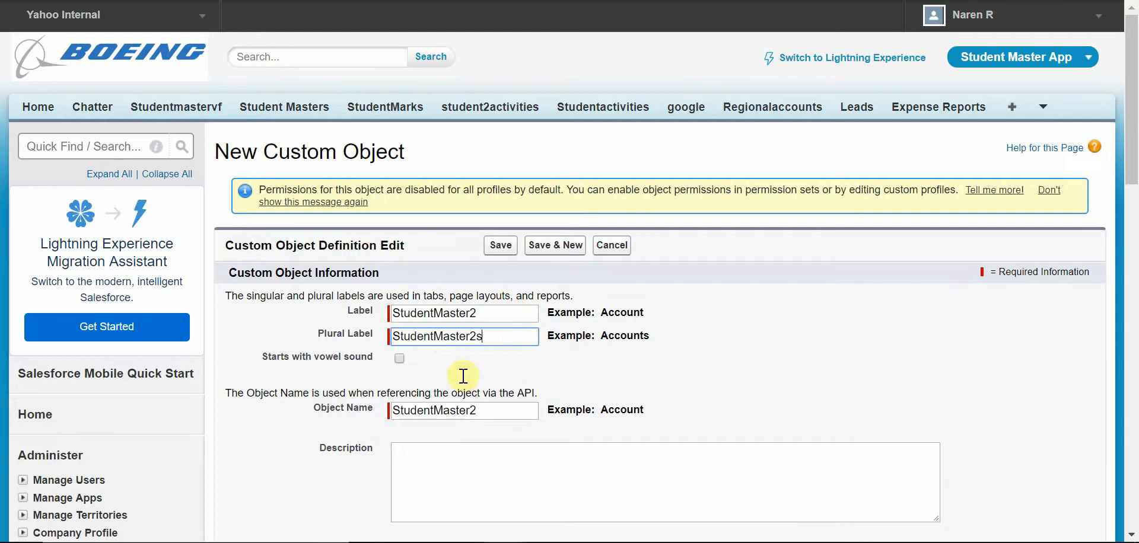
Step: Enable reports, activities, field history tracking, chatter groups, search and notes and attachments, then save the custom object
left_click(484, 494)
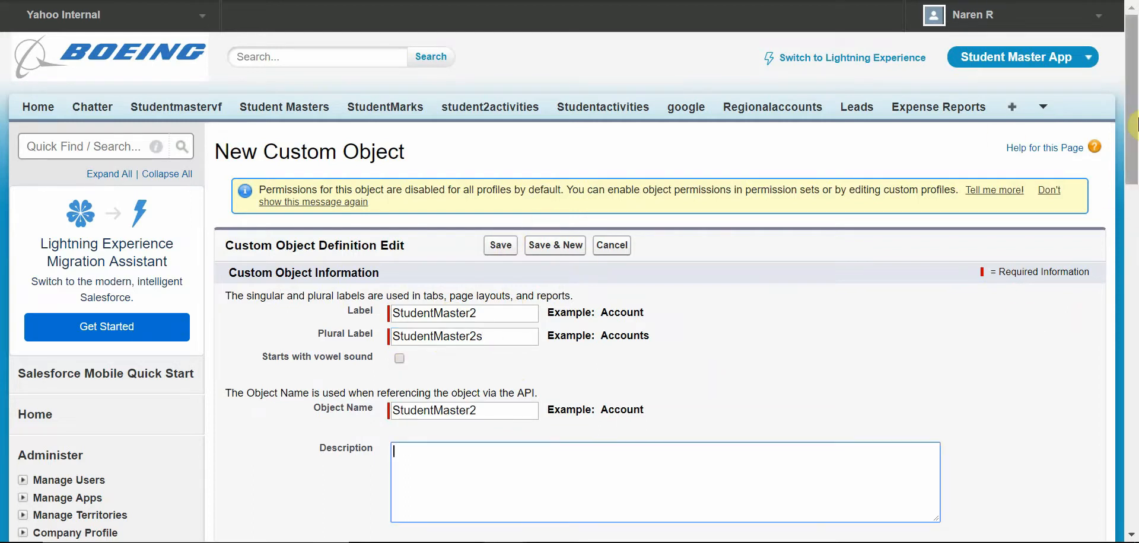
scroll(1134, 227, "down", 5)
scroll(1134, 227, "down", 2)
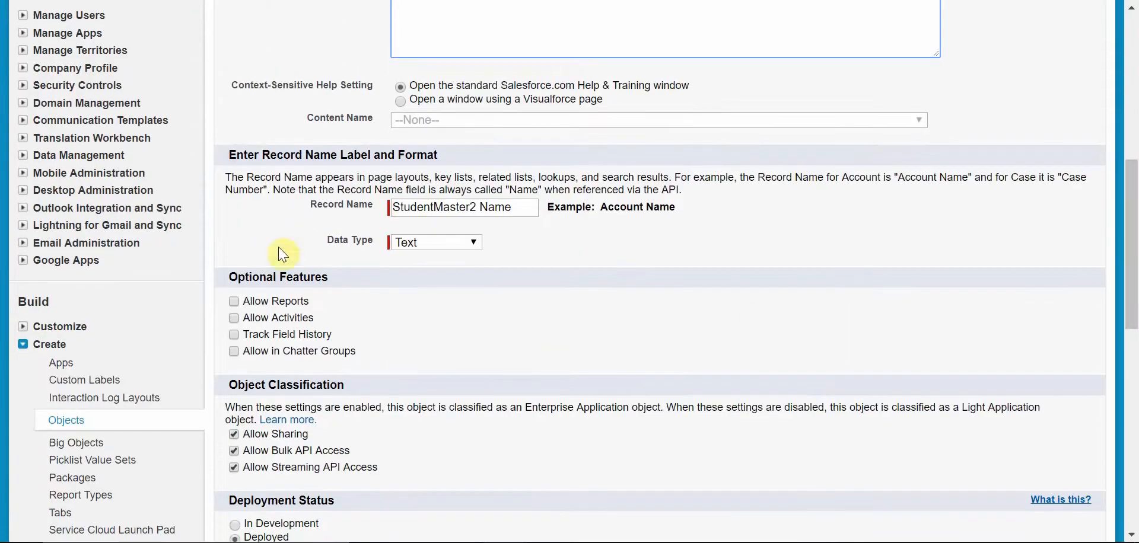
left_click(233, 304)
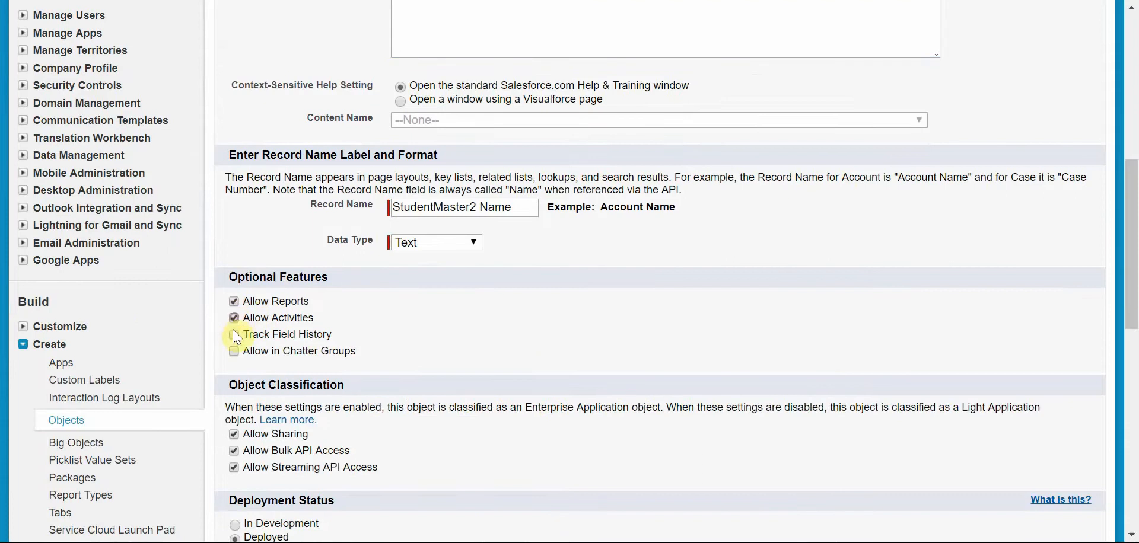
left_click(233, 334)
left_click(233, 351)
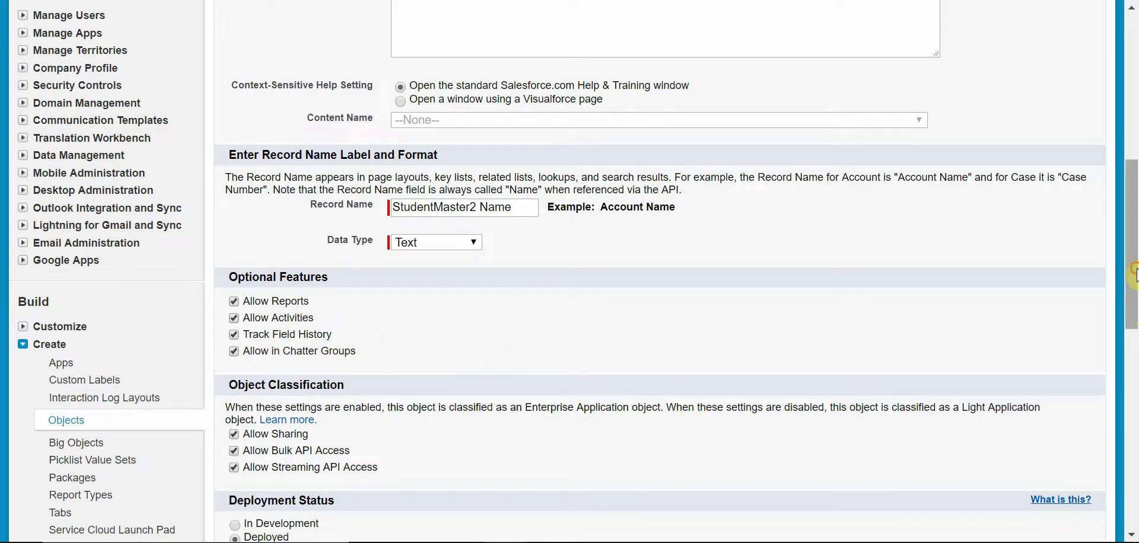
left_click_drag(1133, 274, 1132, 340)
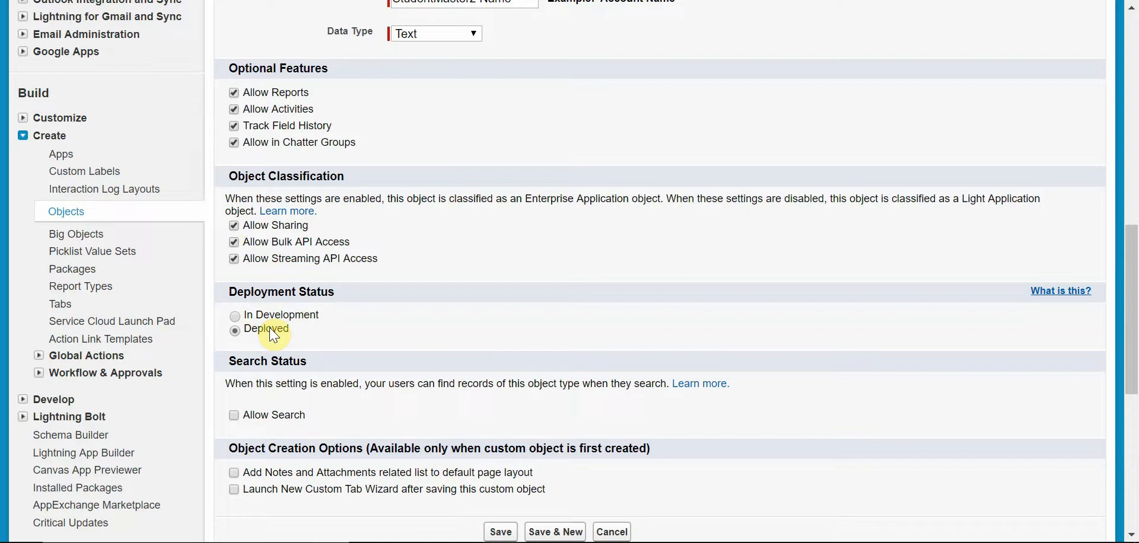
left_click(283, 415)
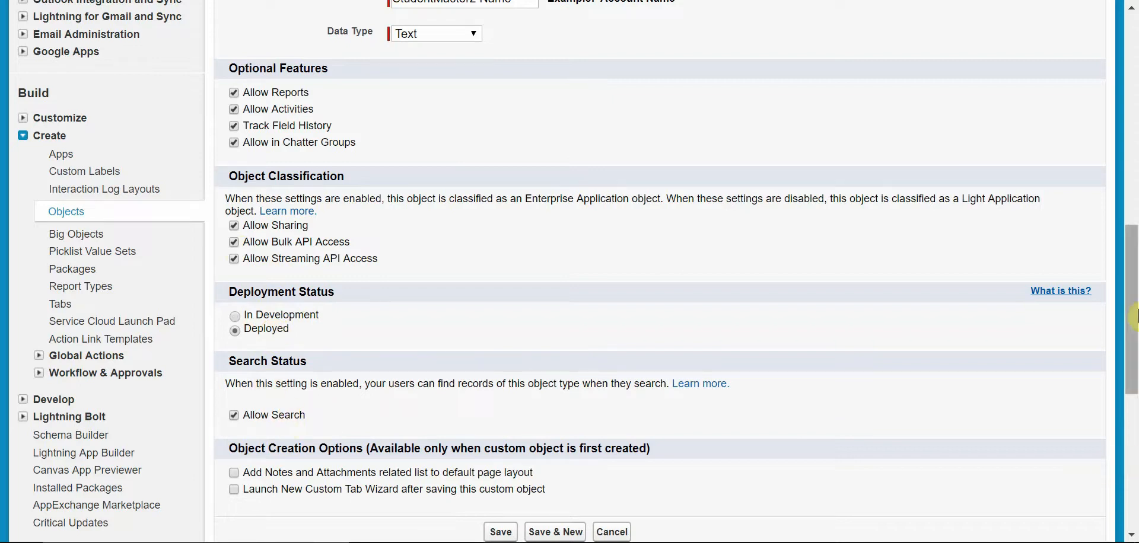
left_click_drag(1134, 315, 1134, 368)
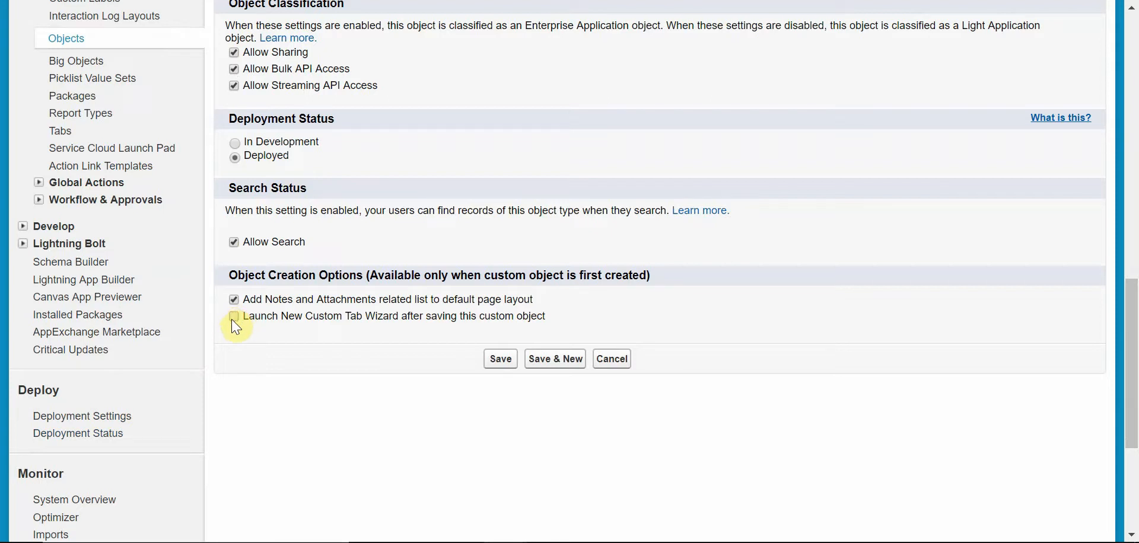
left_click(497, 361)
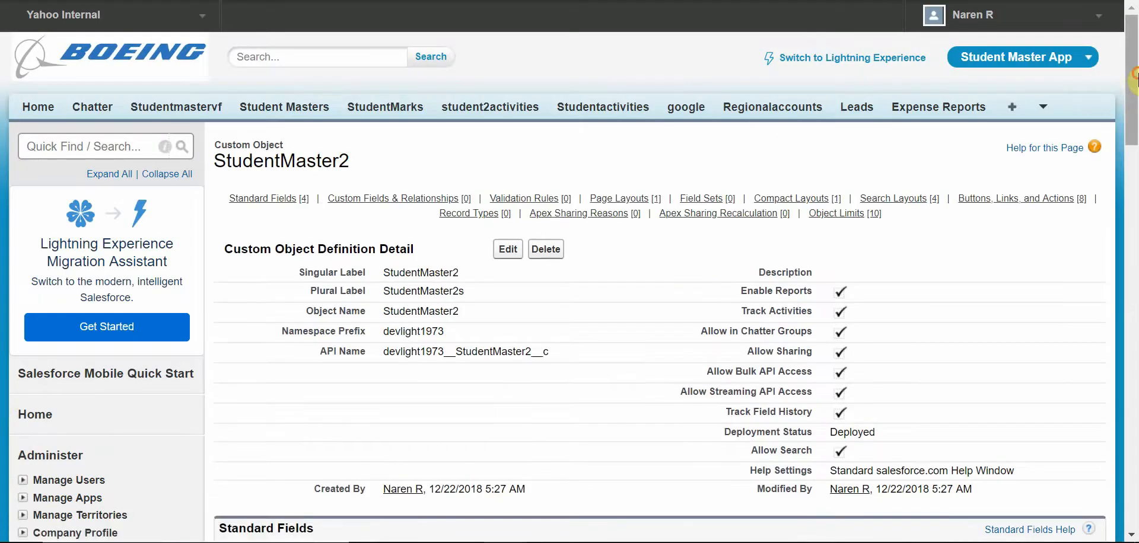
Step: Scroll through the new object's detail page to review its standard fields and related sections
left_click_drag(1134, 80, 1134, 136)
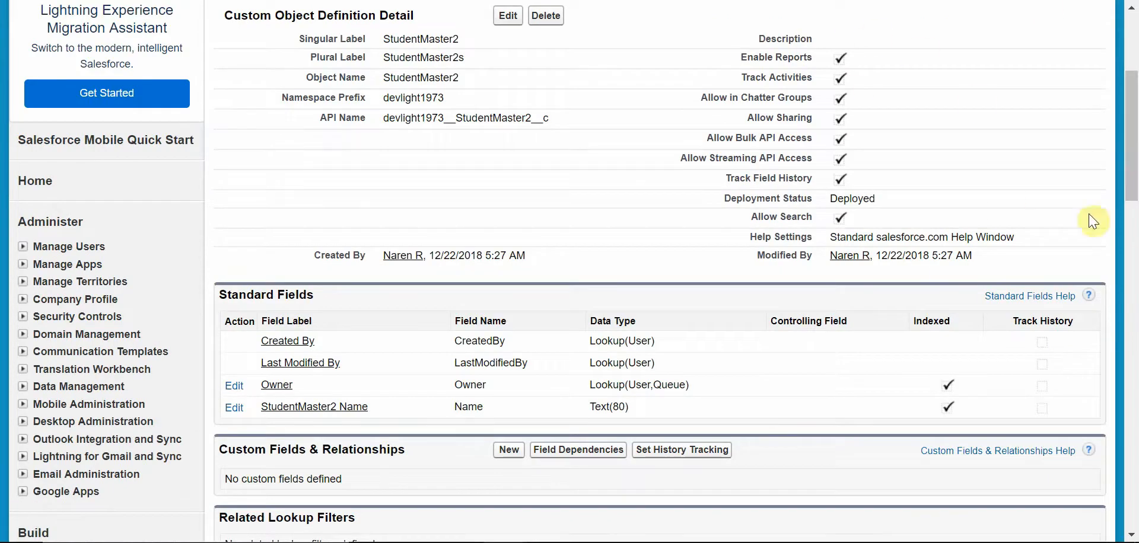
left_click_drag(1134, 130, 1134, 168)
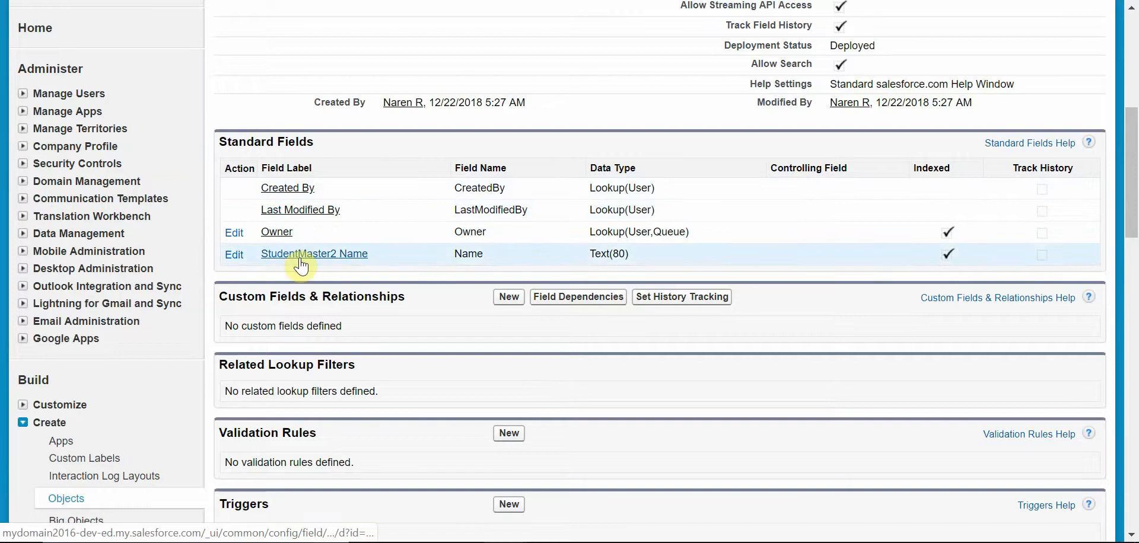
left_click_drag(1134, 170, 1133, 196)
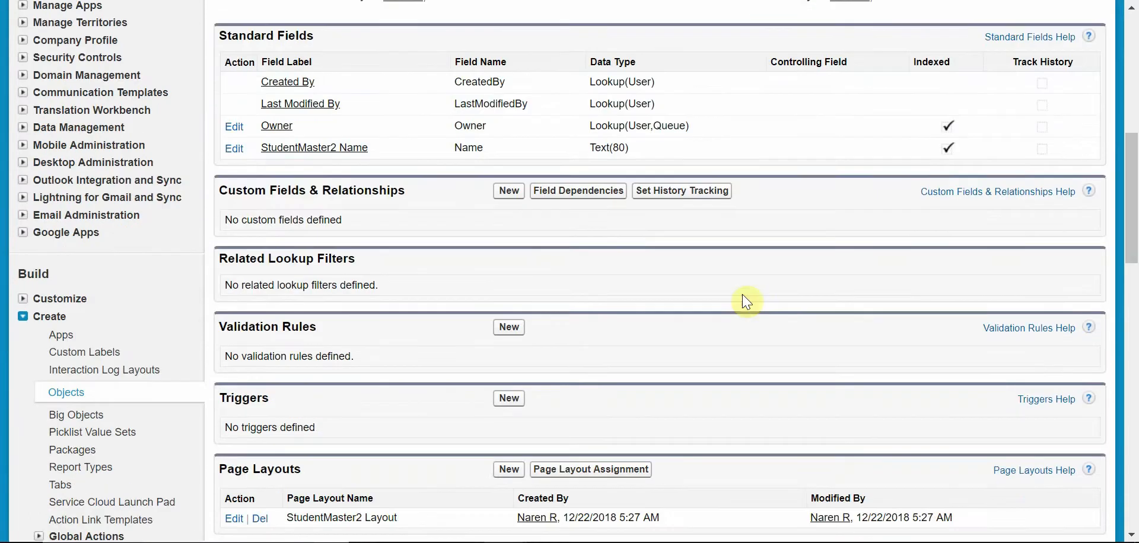
Step: Switch to the Word schema document and set its zoom to 125%
key("alt+Tab")
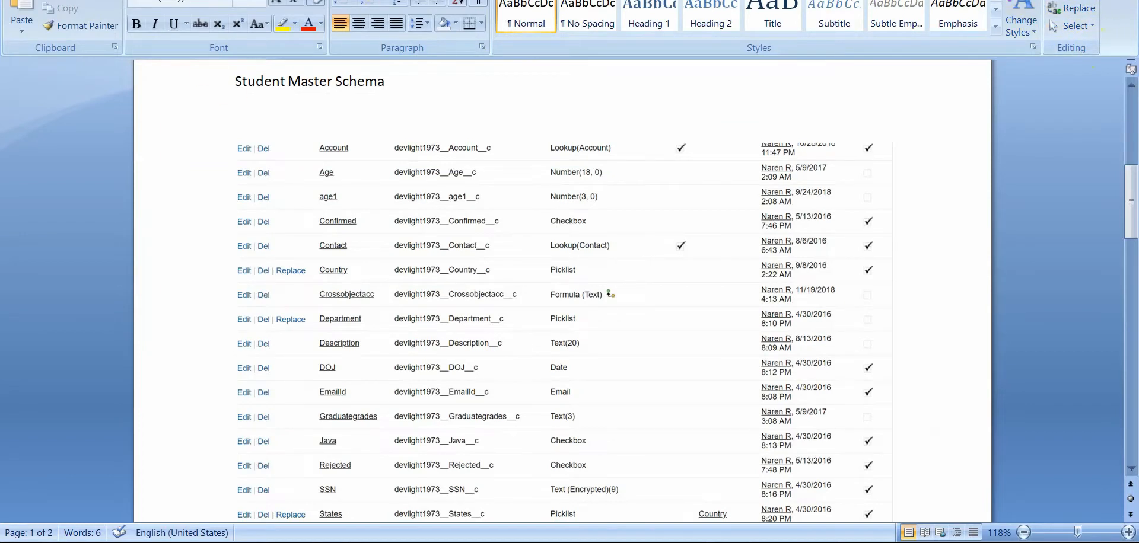
key("alt+w")
left_click(377, 9)
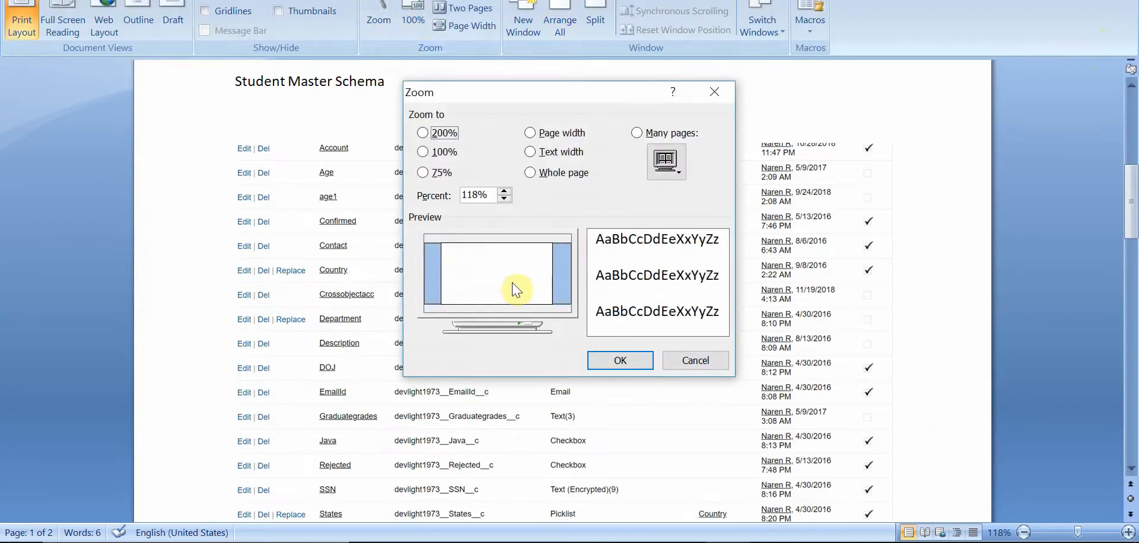
left_click(423, 152)
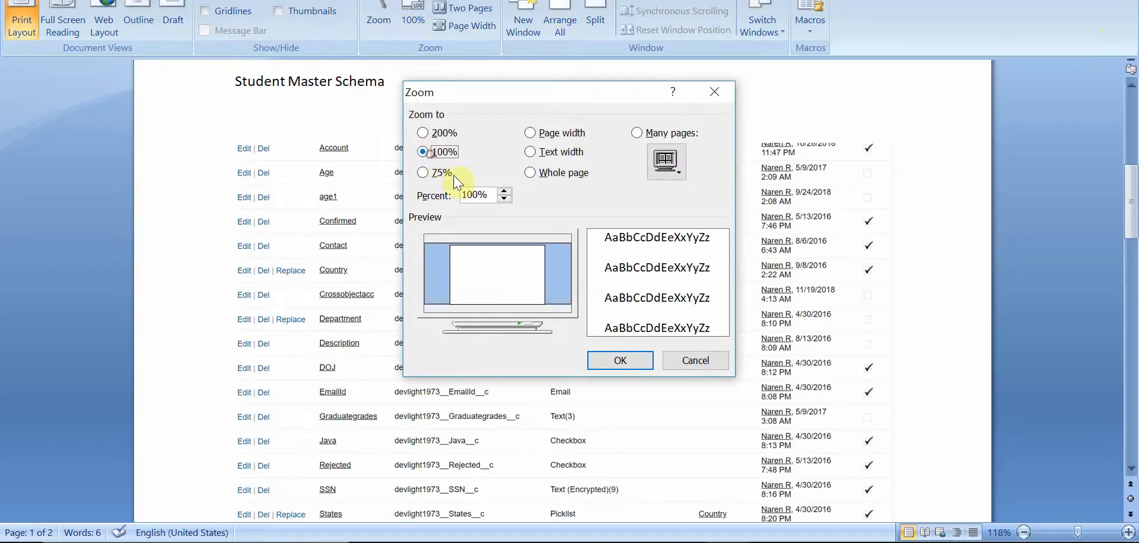
left_click(621, 360)
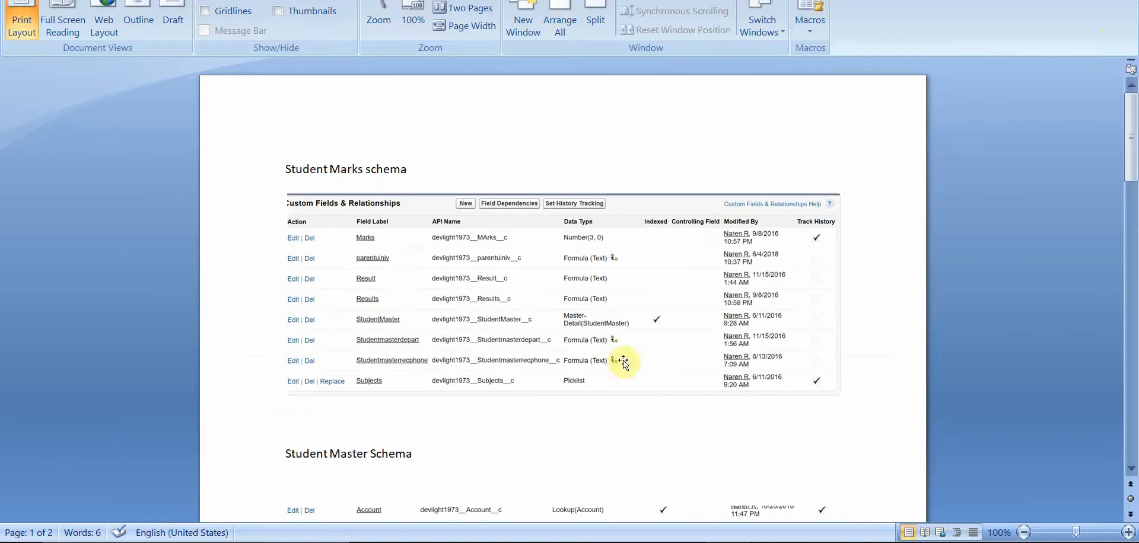
left_click(384, 6)
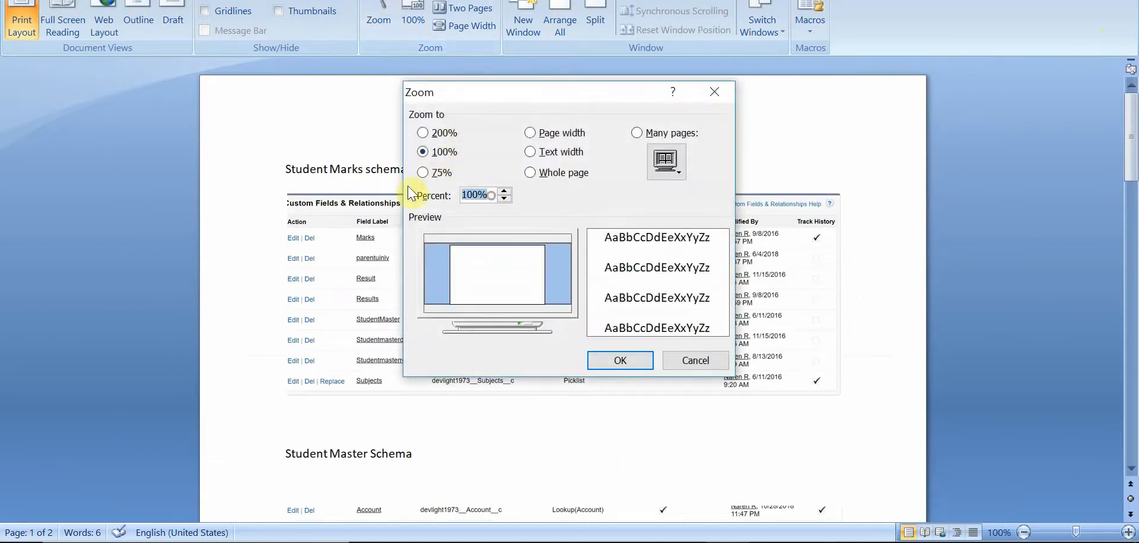
type("125")
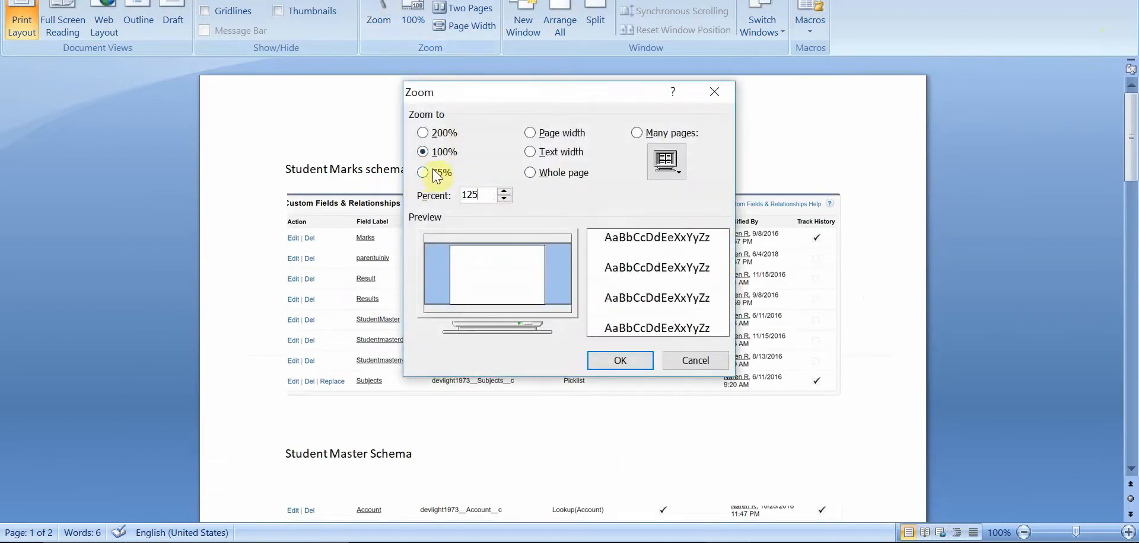
left_click(639, 363)
Step: Scroll the document back to the Student Master Schema table
left_click(1135, 325)
left_click(1135, 325)
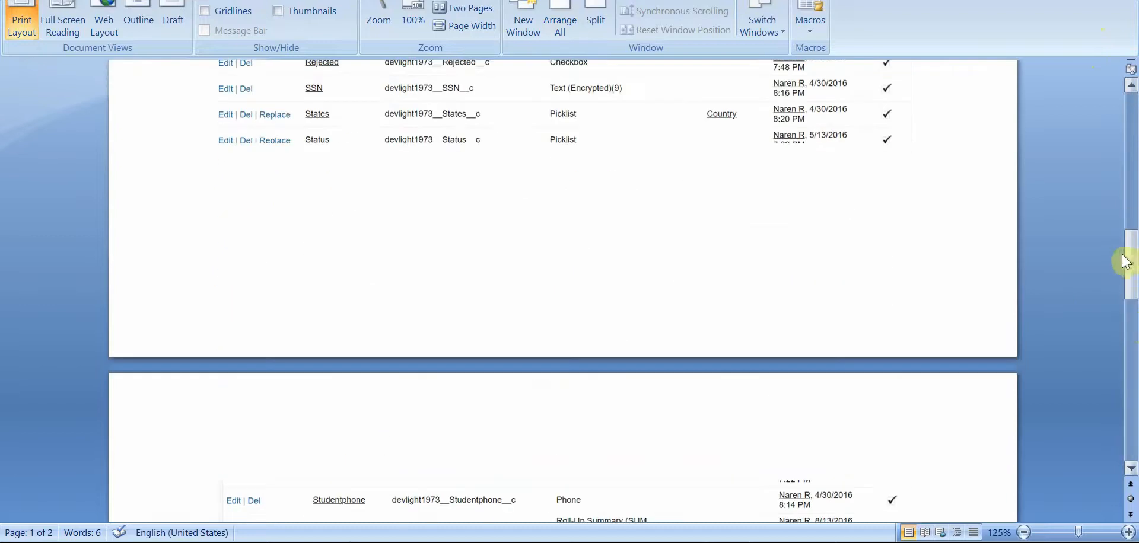
left_click_drag(1134, 258, 1127, 191)
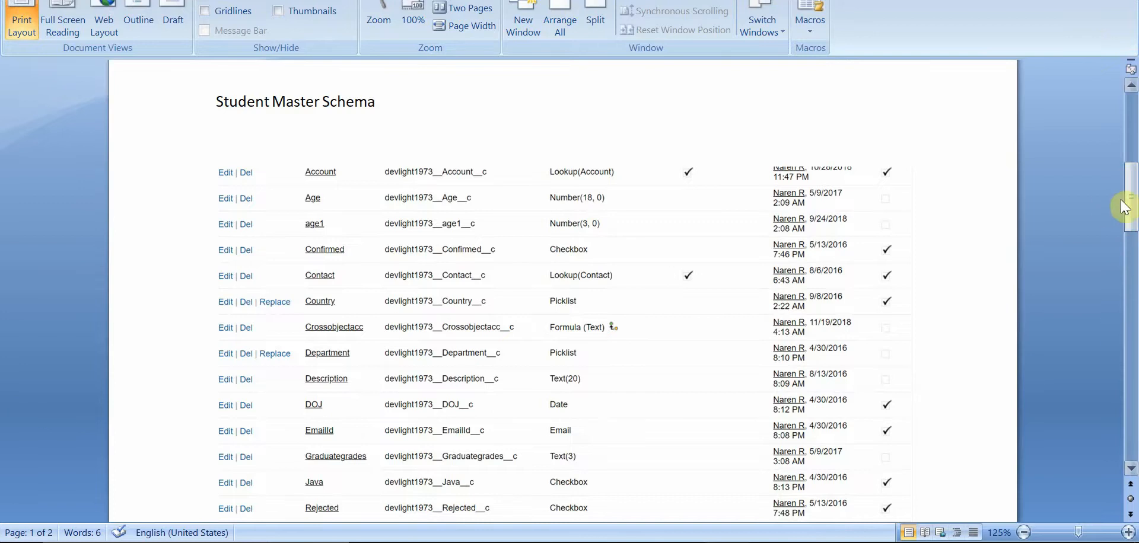
Step: Return to the browser and start a new custom field on StudentMaster2 with the Number data type
left_click_drag(1131, 204, 1134, 206)
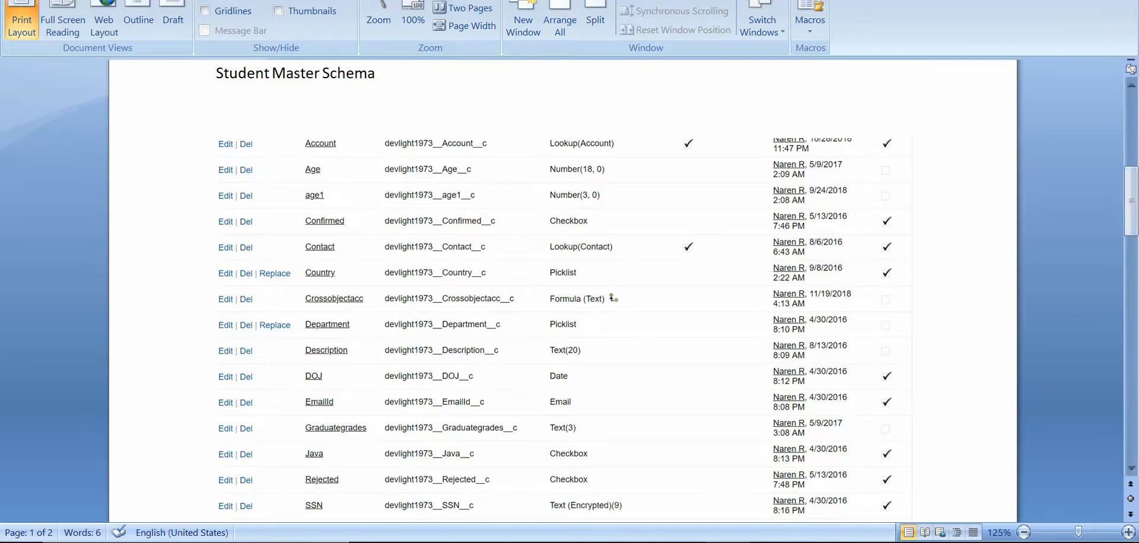
mouse_move(504, 542)
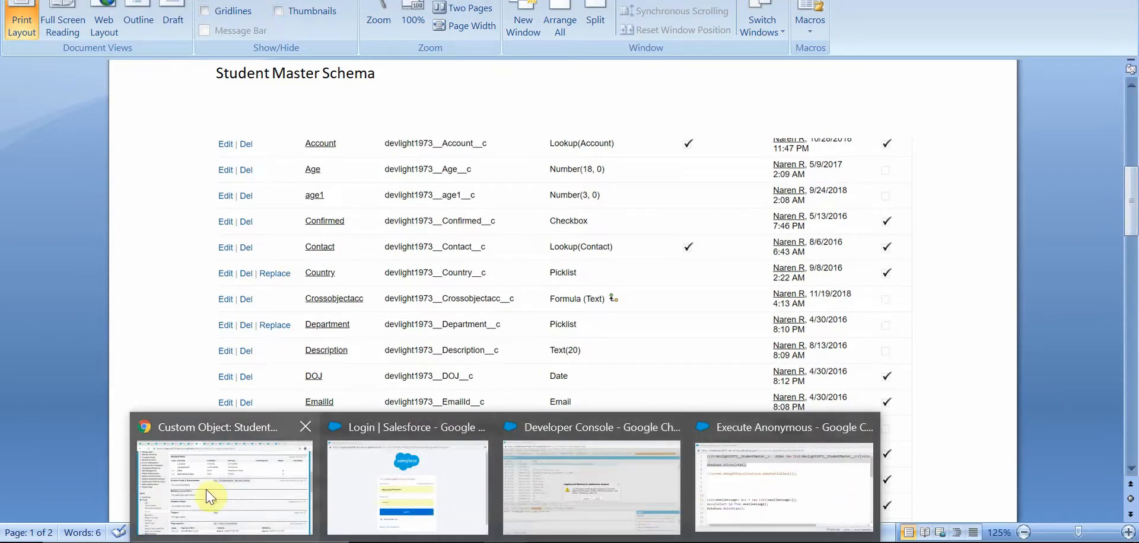
left_click(166, 489)
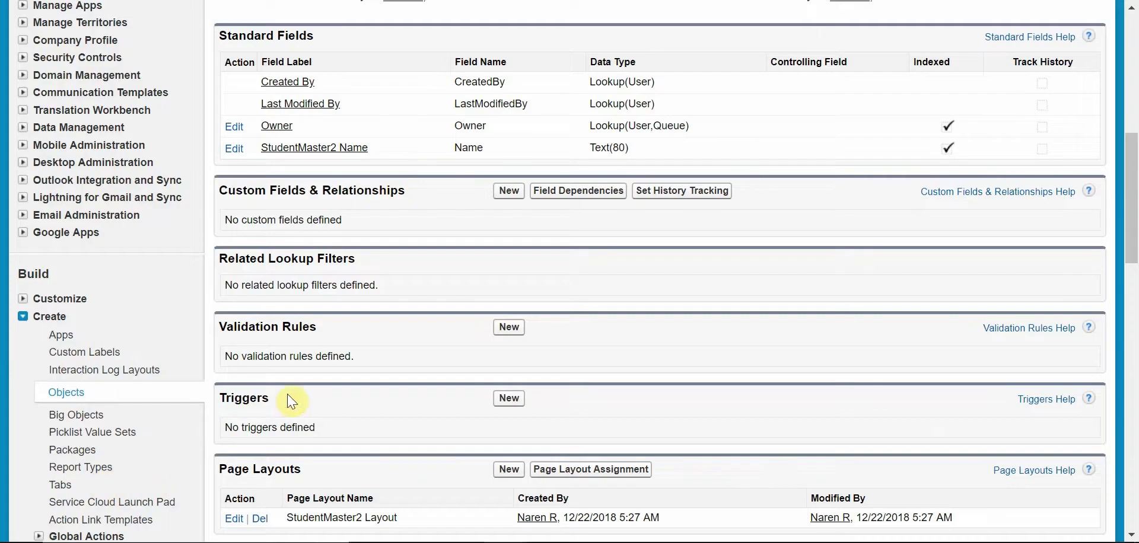
left_click(509, 197)
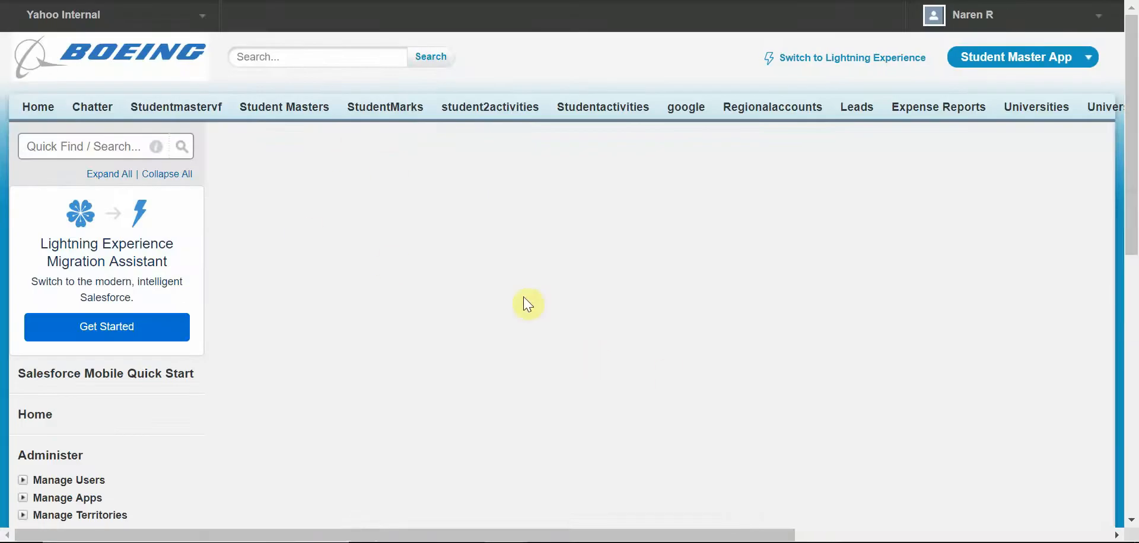
scroll(159, 331, "down", 4)
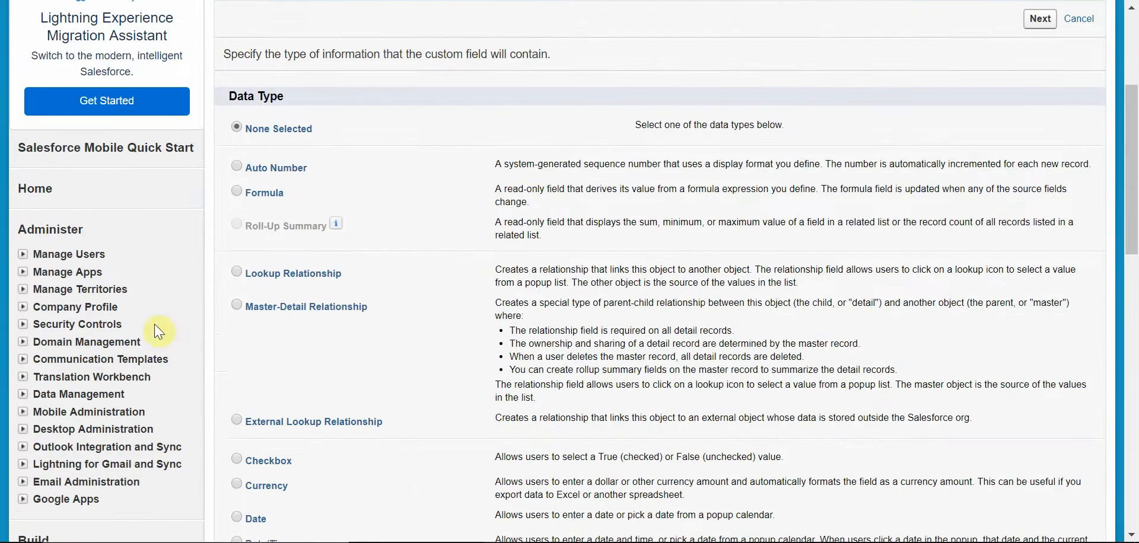
left_click_drag(1132, 127, 1131, 210)
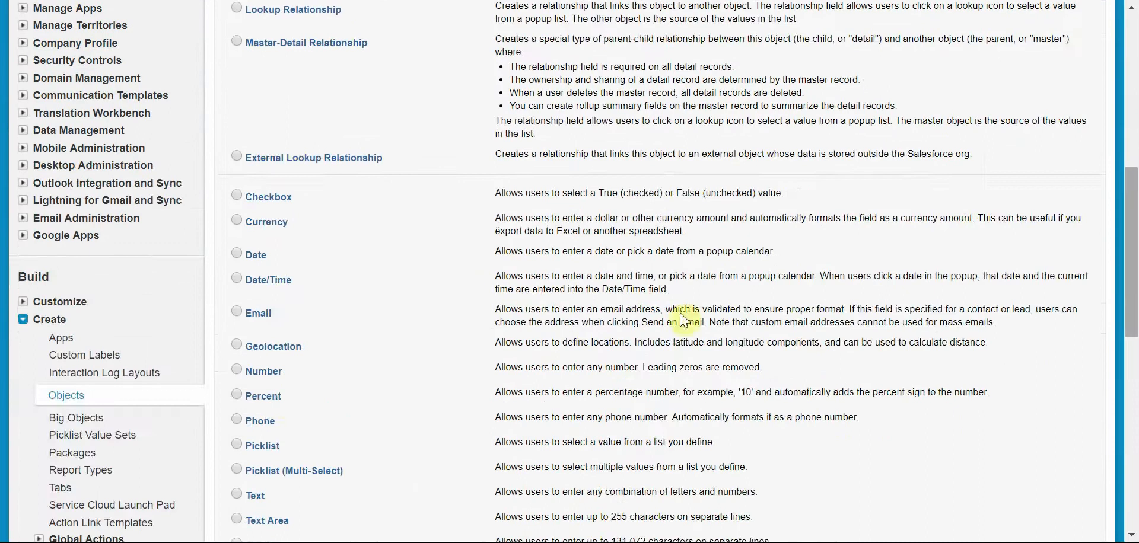
left_click(241, 370)
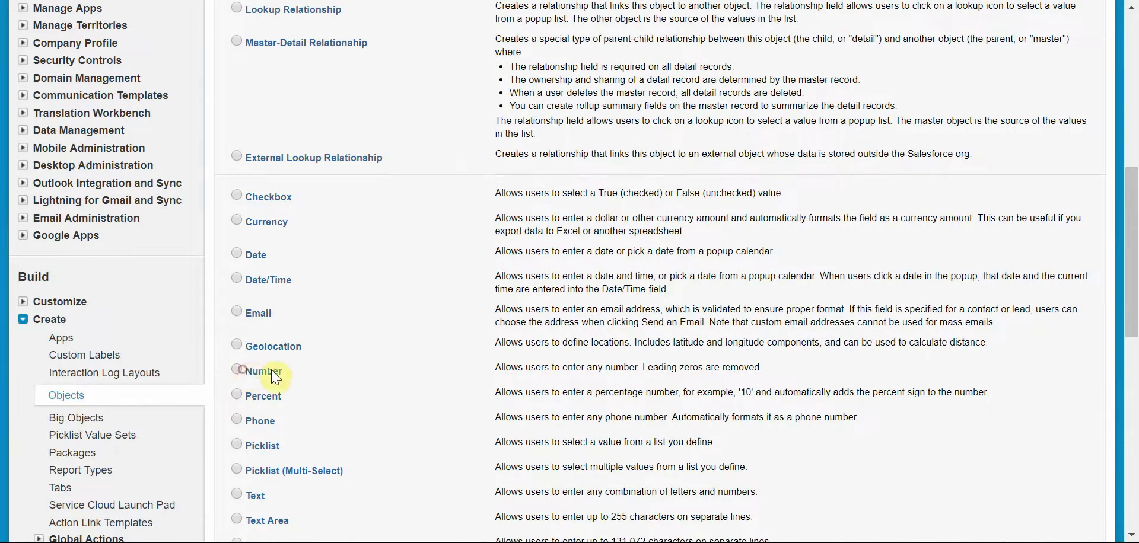
left_click(240, 367)
left_click_drag(1134, 290, 1133, 176)
left_click(1046, 126)
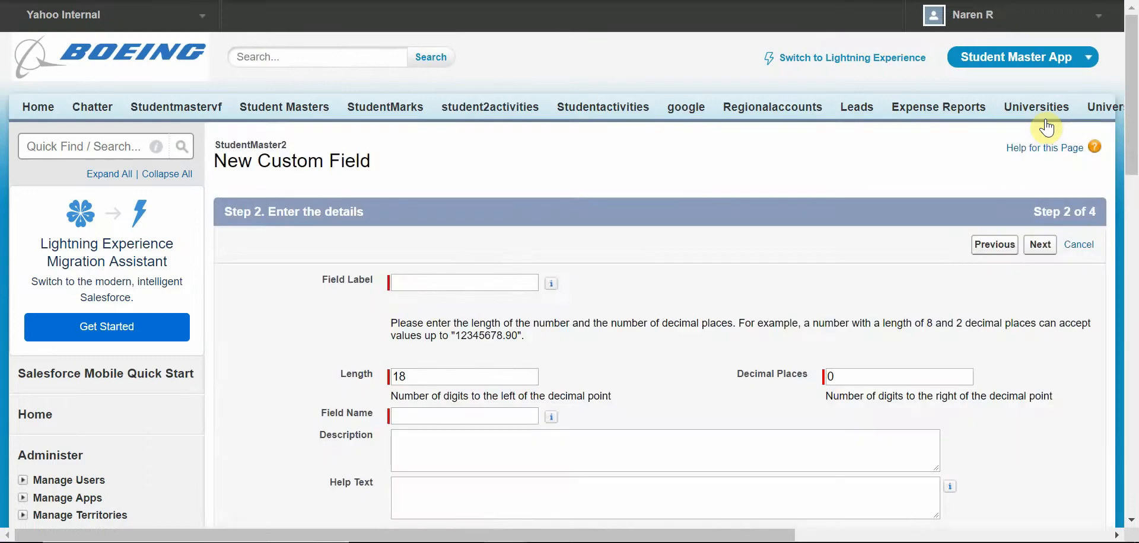
Step: Label the Number field Age, set its length to 2 digits, make it required, and continue
left_click(435, 279)
type("Age")
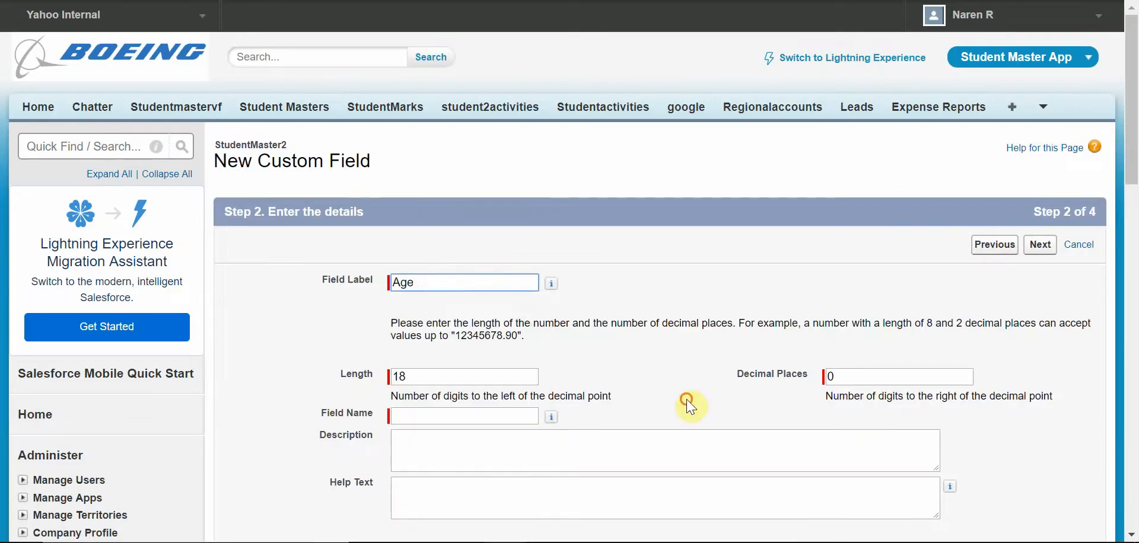
left_click(474, 416)
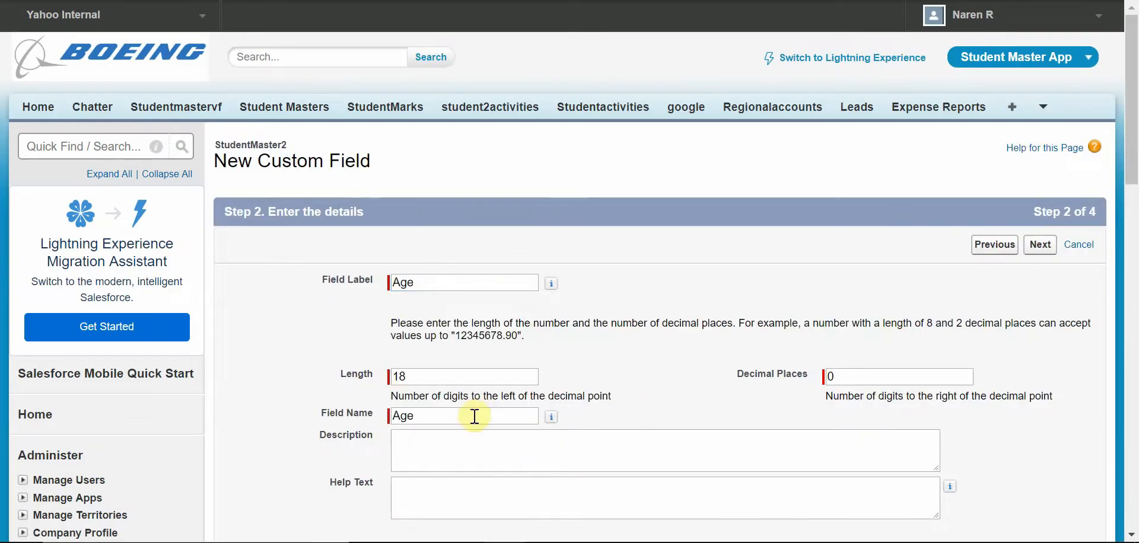
double_click(453, 376)
type("2")
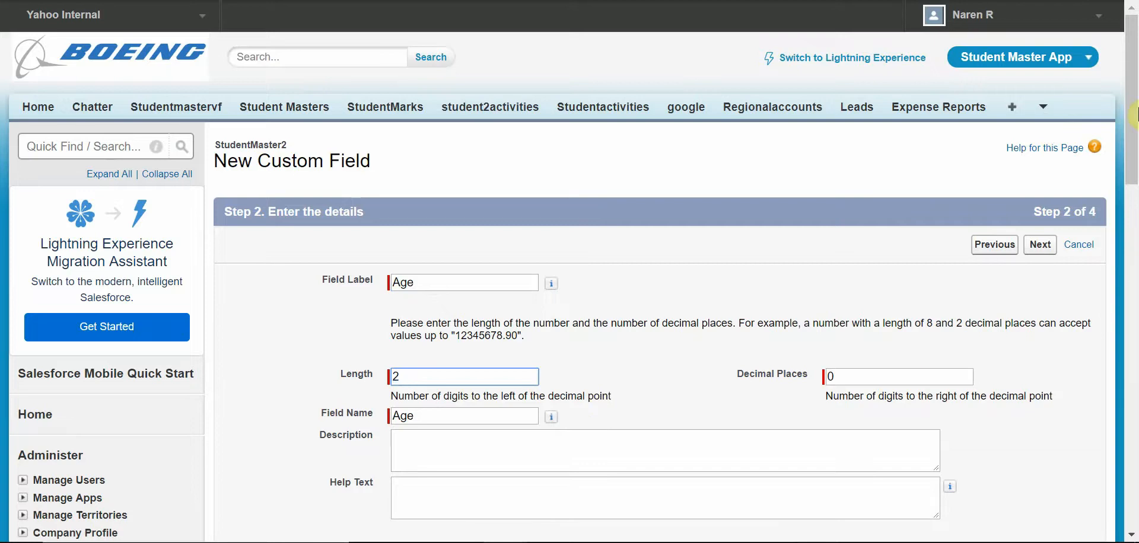
left_click_drag(1133, 83, 1134, 145)
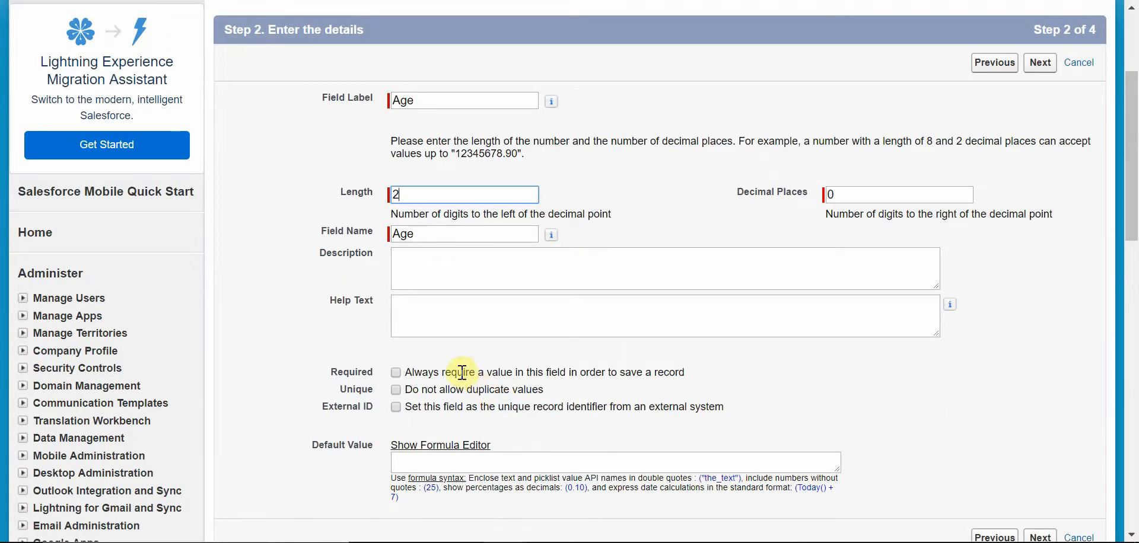
left_click(395, 373)
left_click(1045, 66)
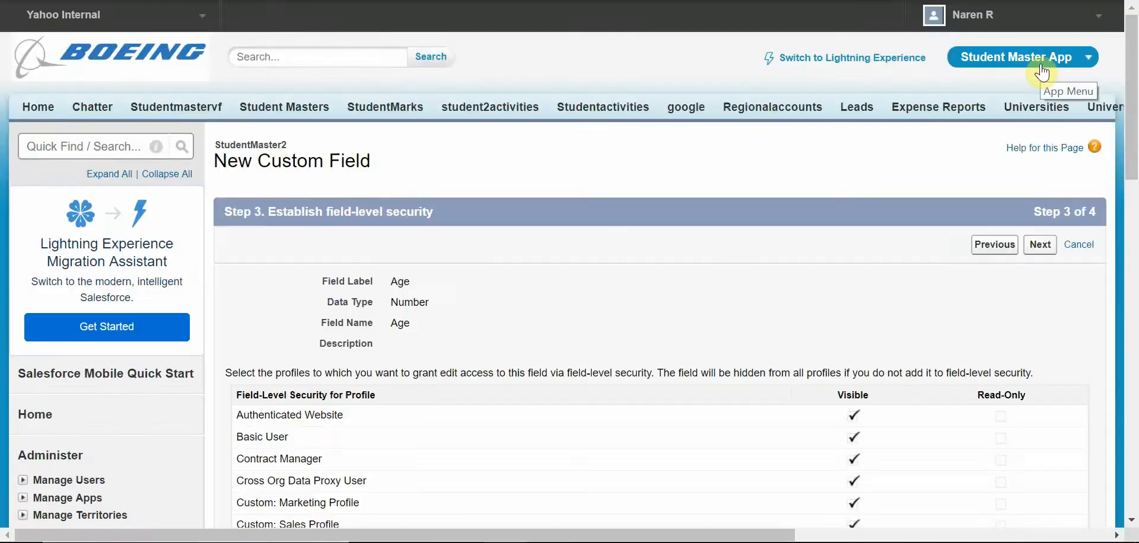
Step: Keep the default field-level security and page layout, then save the Age field and start another
scroll(1111, 246, "down", 5)
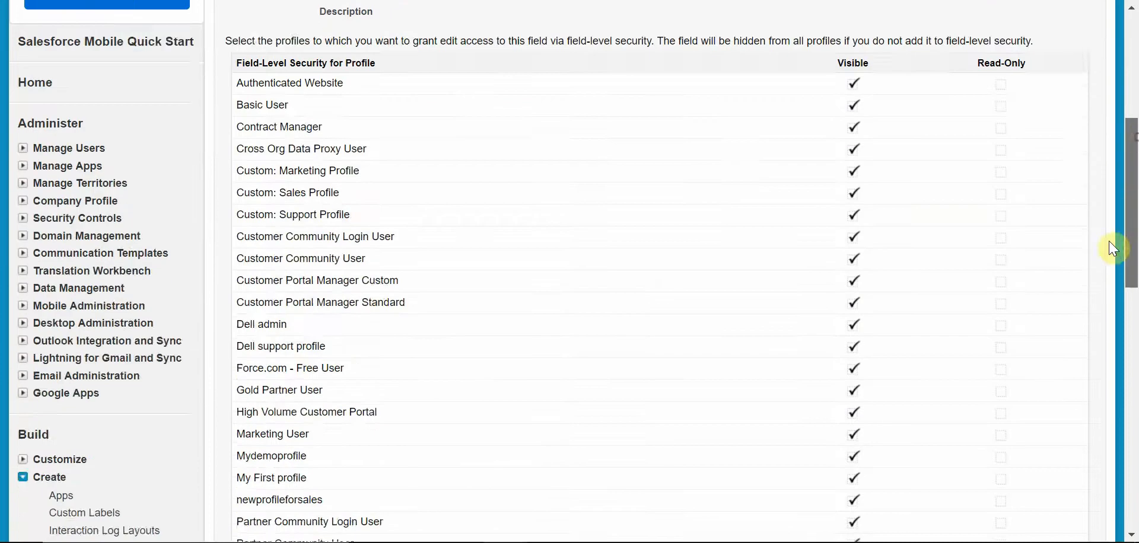
scroll(1095, 359, "down", 6)
left_click(1037, 413)
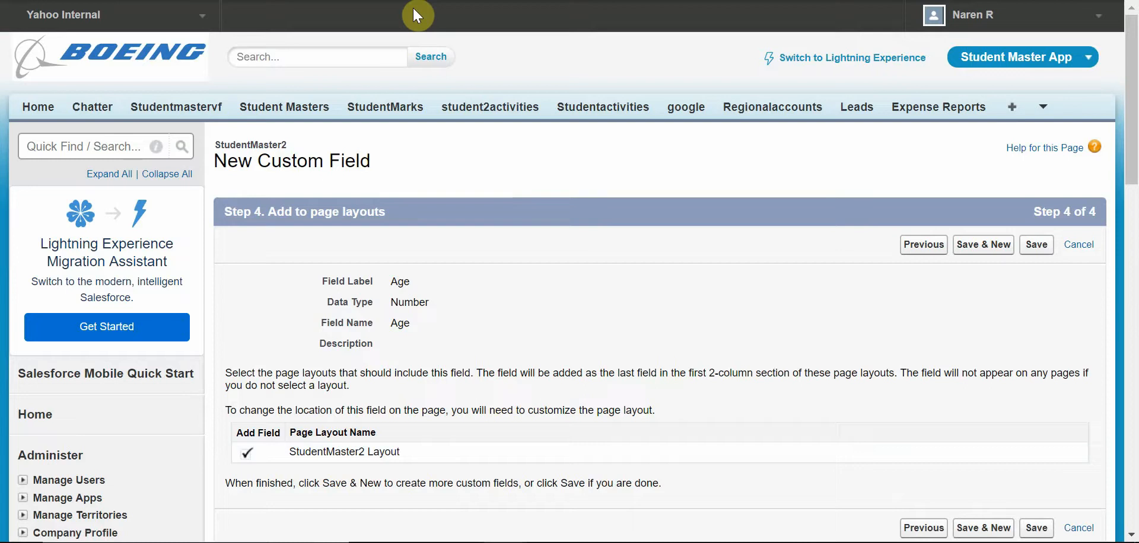
left_click(1000, 250)
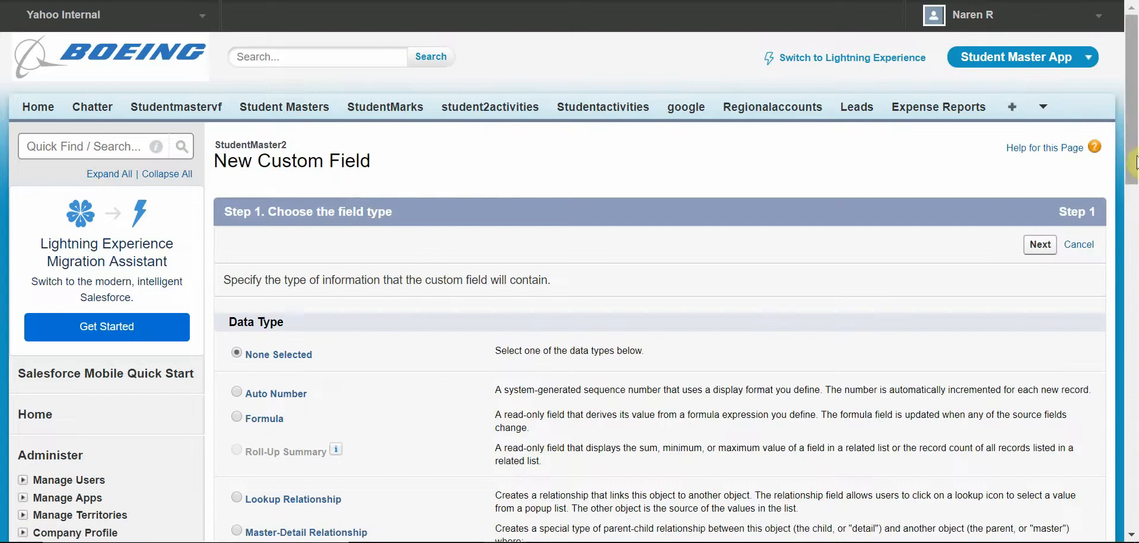
Step: Choose the Date data type for the next custom field and continue
left_click_drag(1134, 165, 1131, 131)
scroll(322, 208, "down", 4)
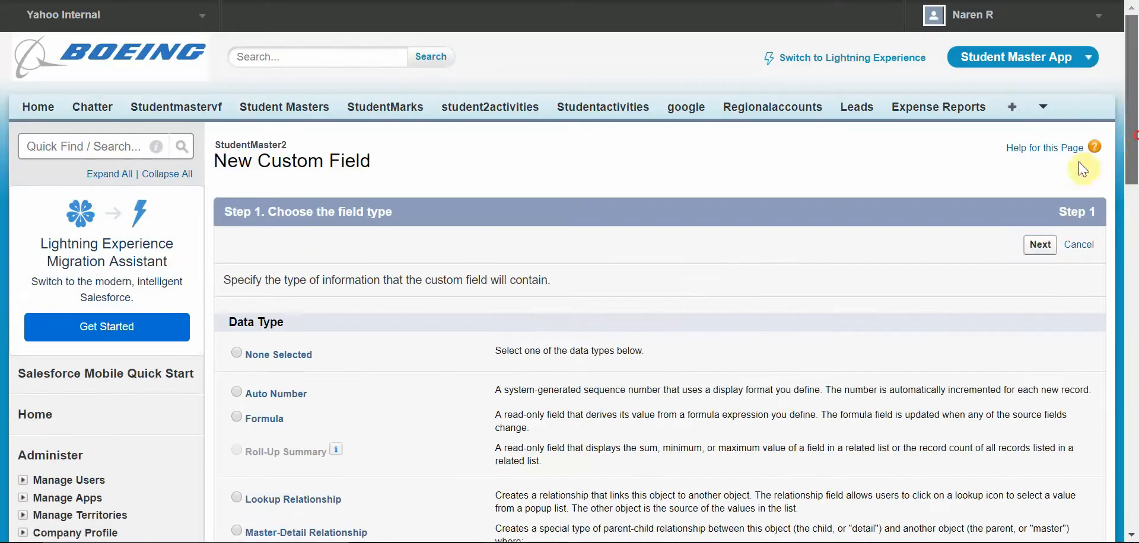
left_click(1043, 247)
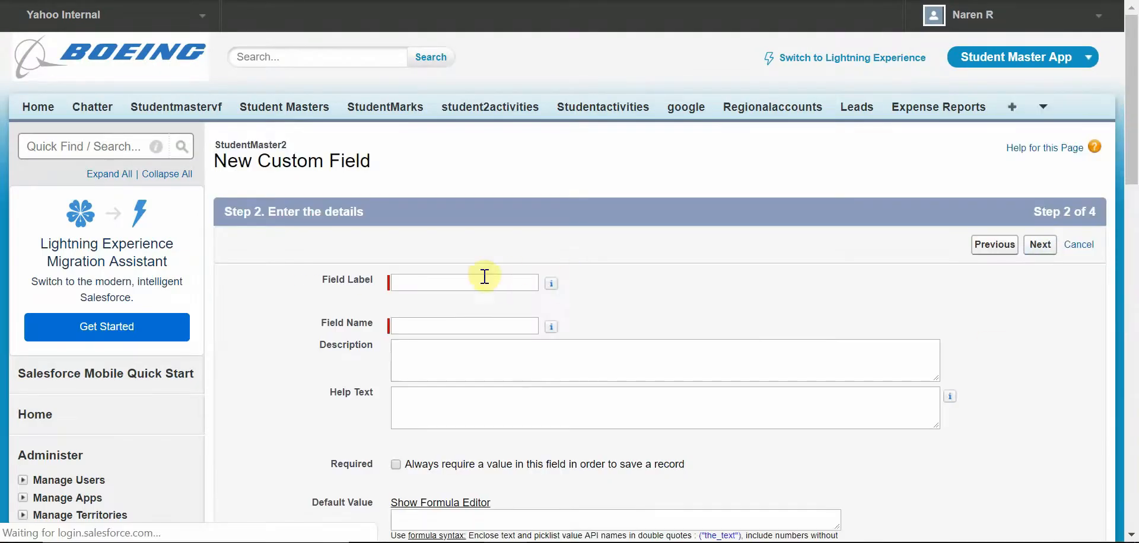
Step: Label the Date field DOJ and continue to field-level security
left_click(484, 277)
type("DOJ")
key("Tab")
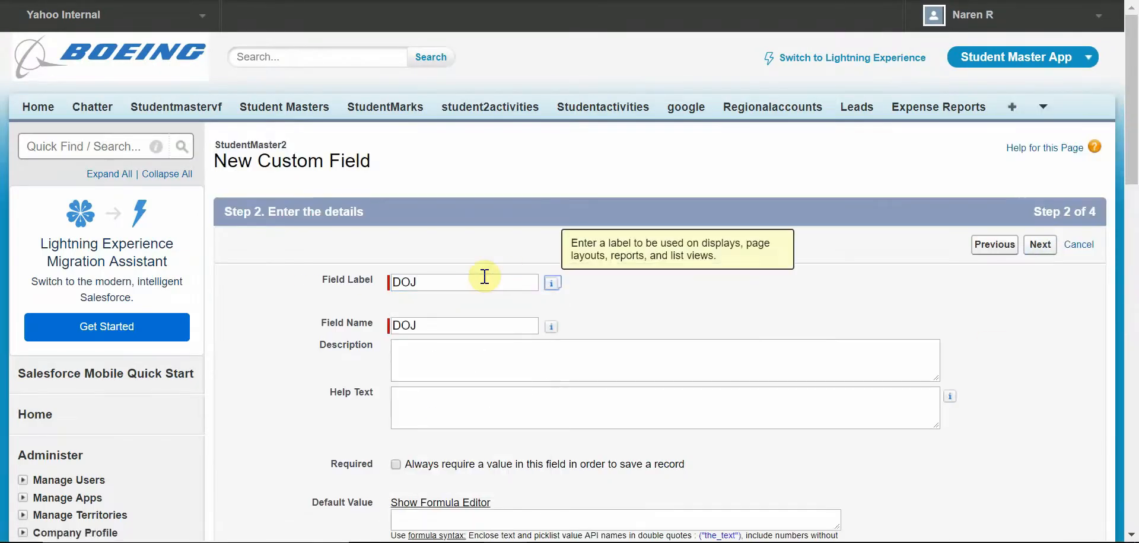
scroll(1134, 166, "down", 5)
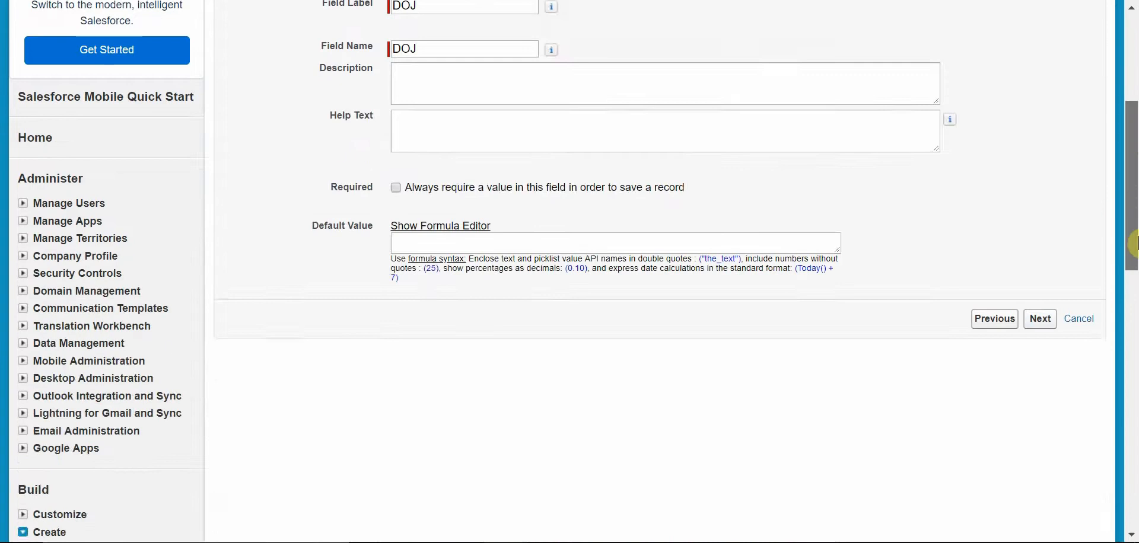
scroll(1133, 168, "up", 4)
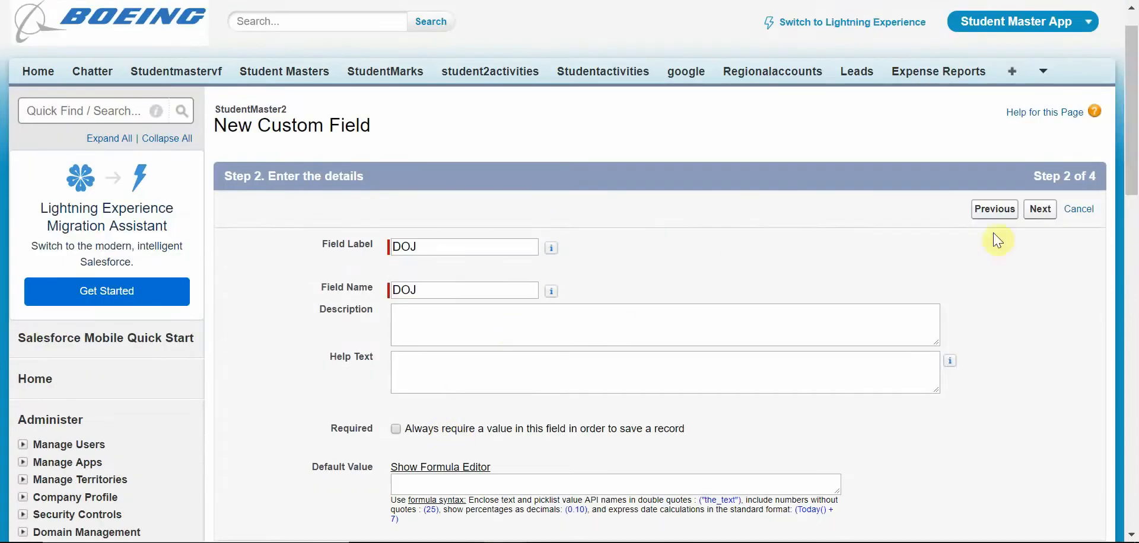
left_click(1038, 215)
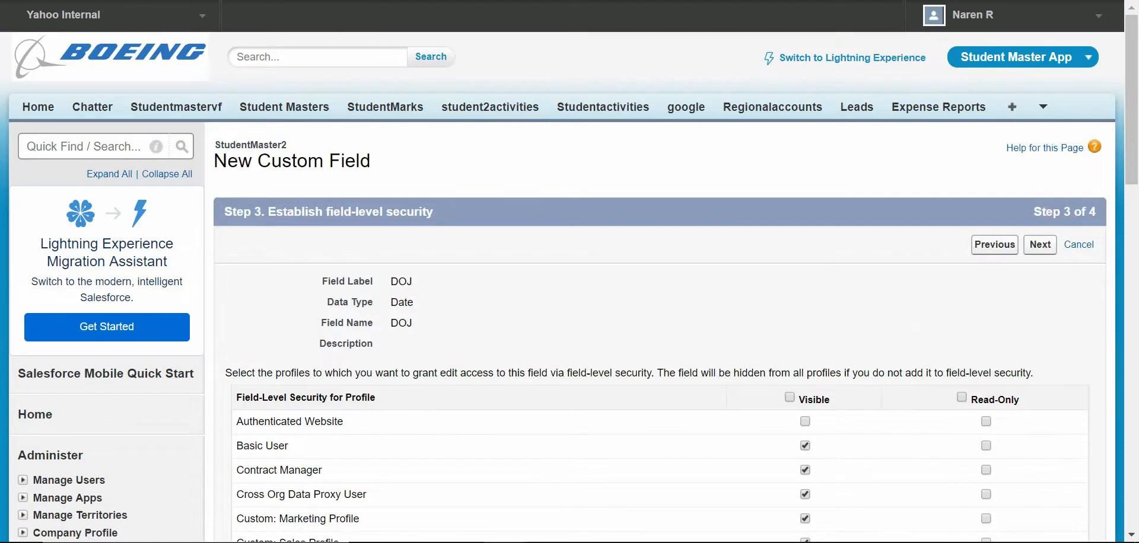
Step: Keep the default visibility and page layout, then save the DOJ field and start another
left_click_drag(1132, 110, 1131, 358)
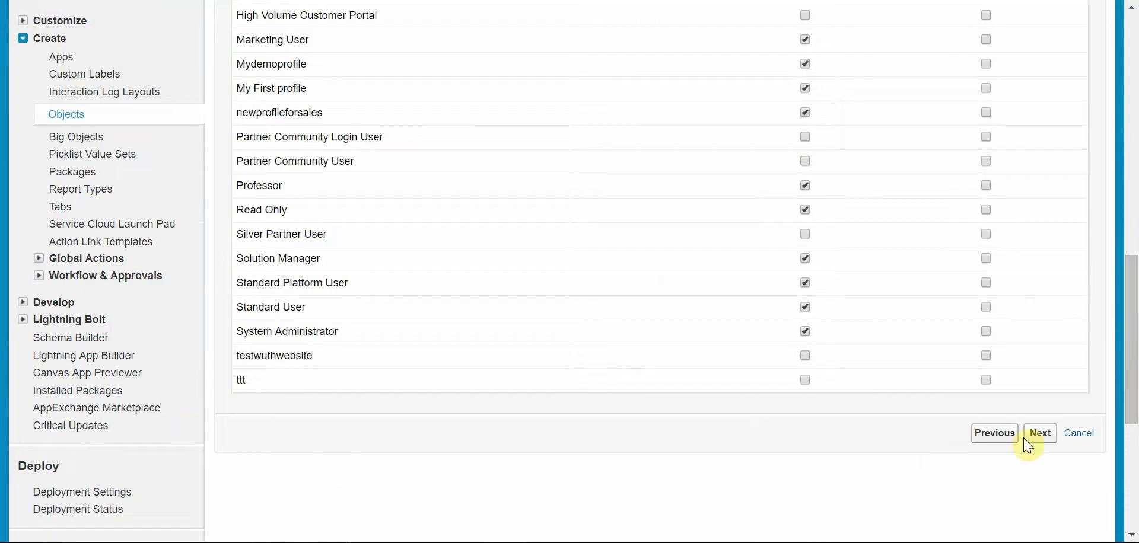
left_click(1039, 433)
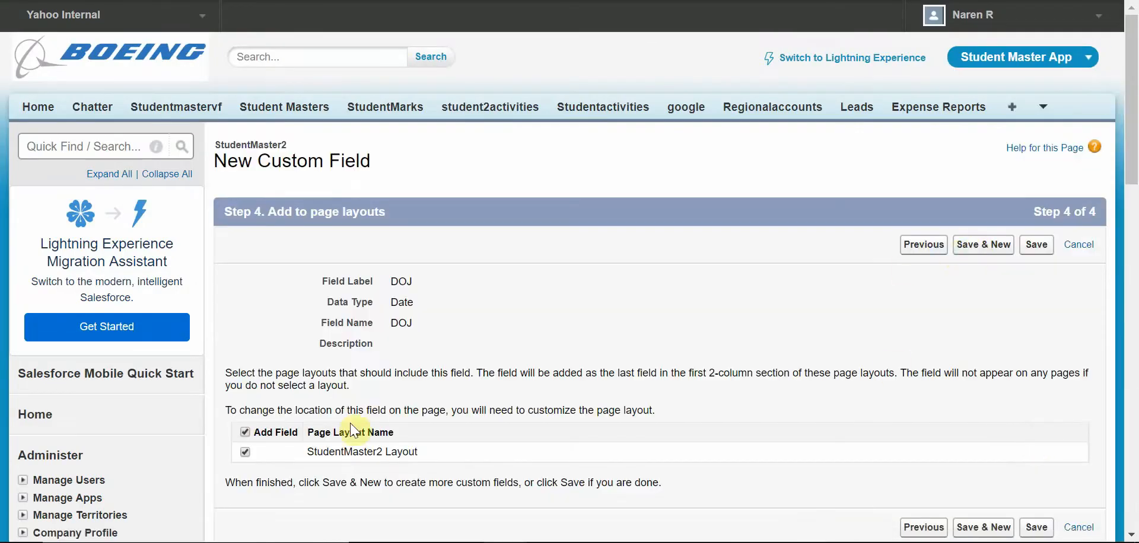
left_click(980, 247)
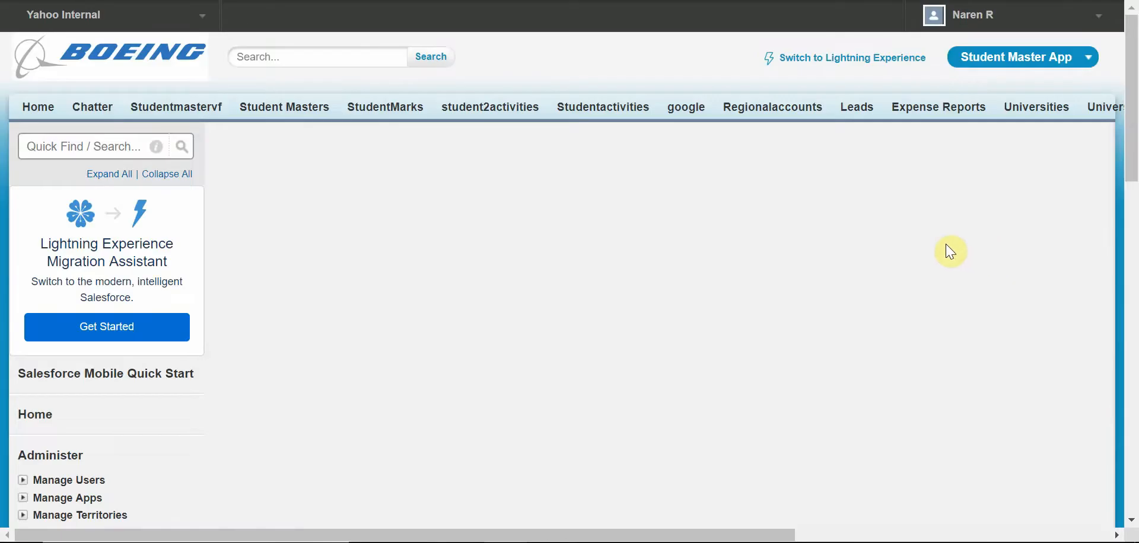
Step: Check the next field in the Student Master Schema table and return to the browser
left_click_drag(1134, 112, 1132, 278)
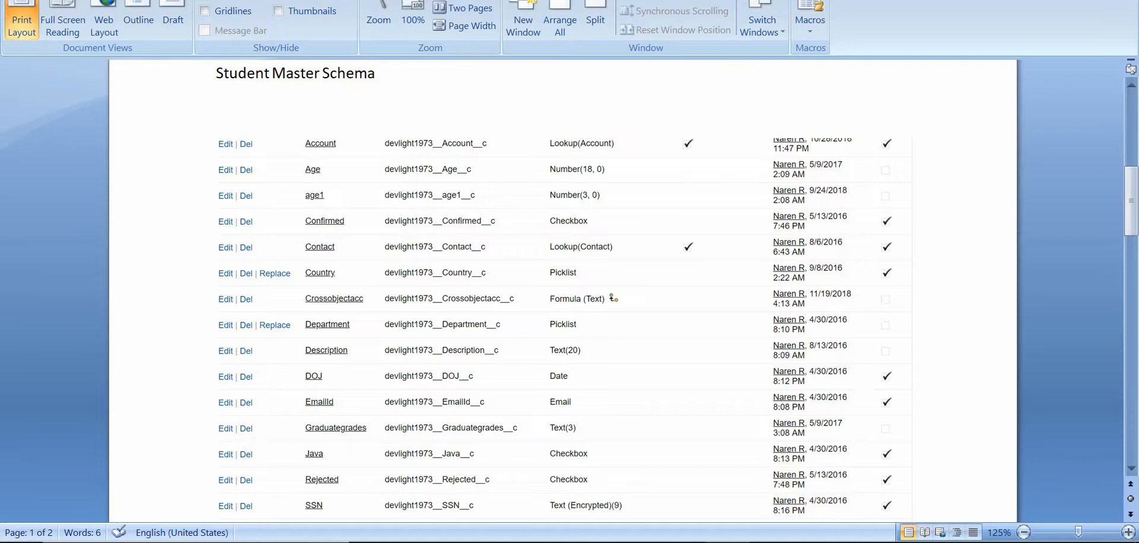
mouse_move(1129, 218)
left_mouse_down()
mouse_move(1131, 240)
mouse_move(1133, 224)
left_mouse_up()
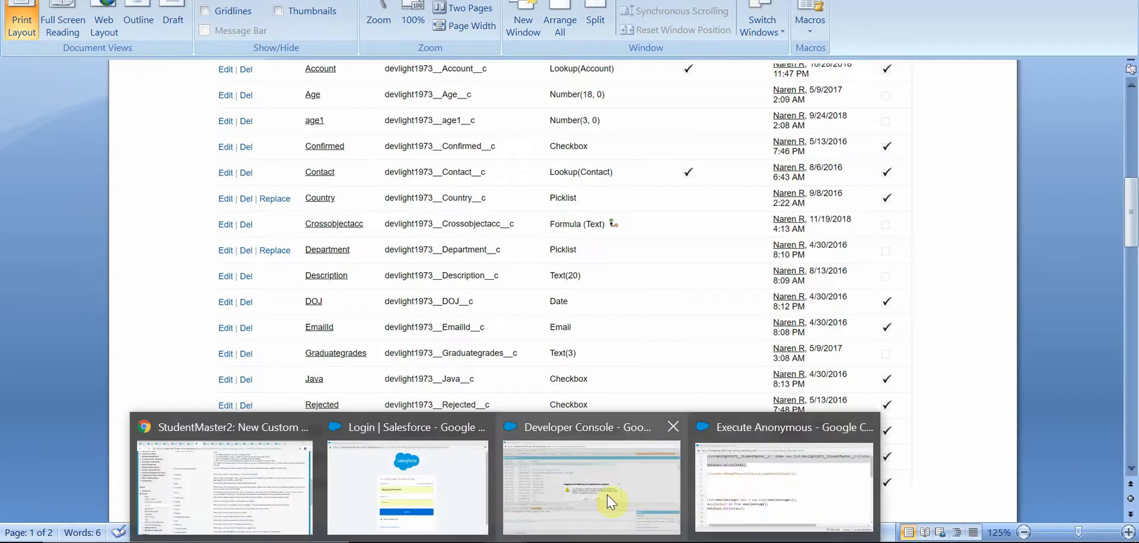
left_click(142, 503)
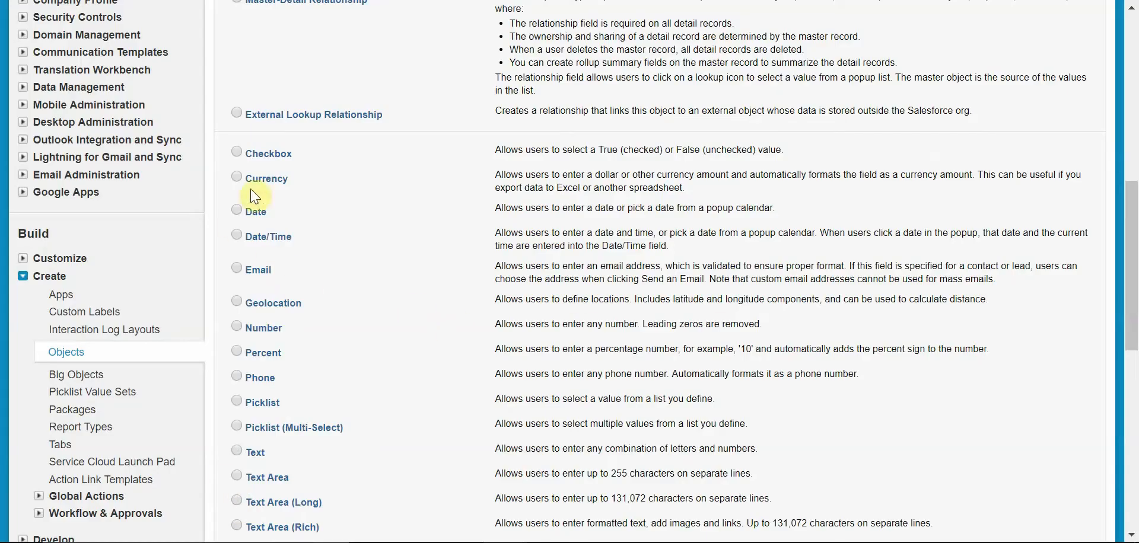
Step: Choose the Checkbox data type for the new custom field and continue
left_click(234, 150)
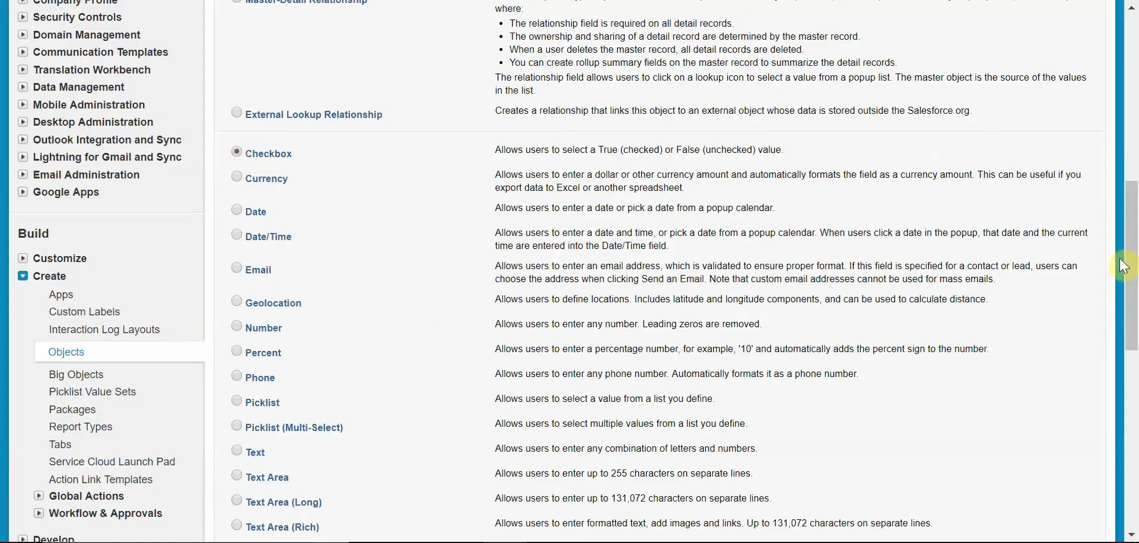
left_click_drag(1128, 256, 1116, 100)
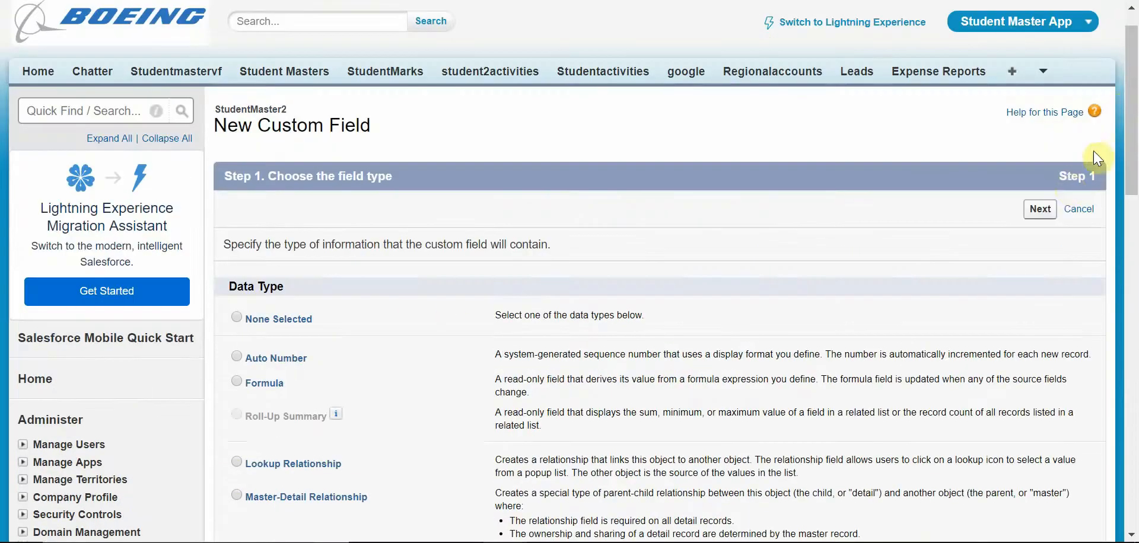
left_click(1040, 209)
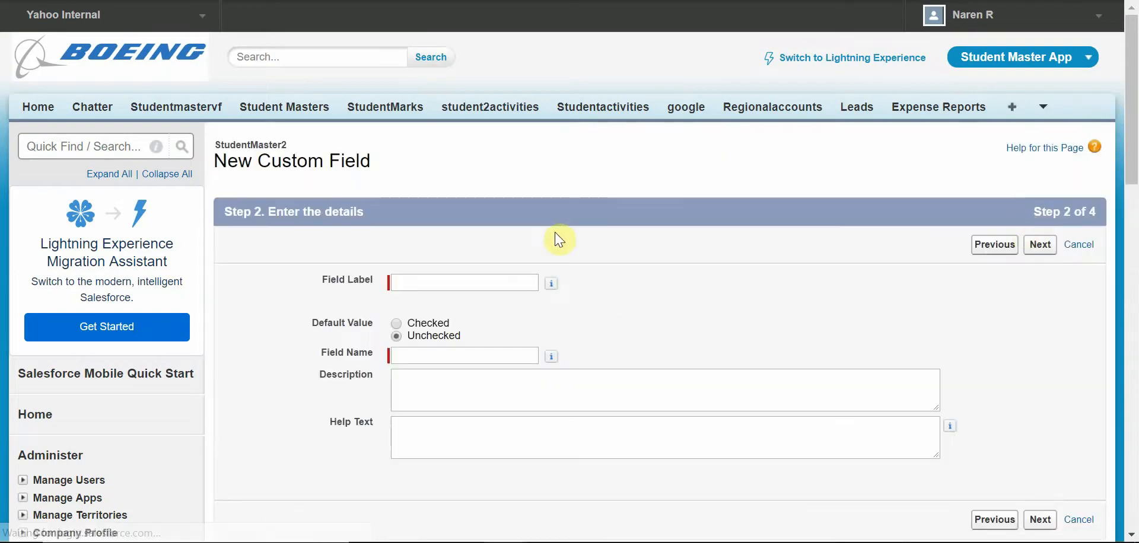
Step: Label the checkbox field Confirmed and continue to field-level security
left_click(530, 282)
type("Configme")
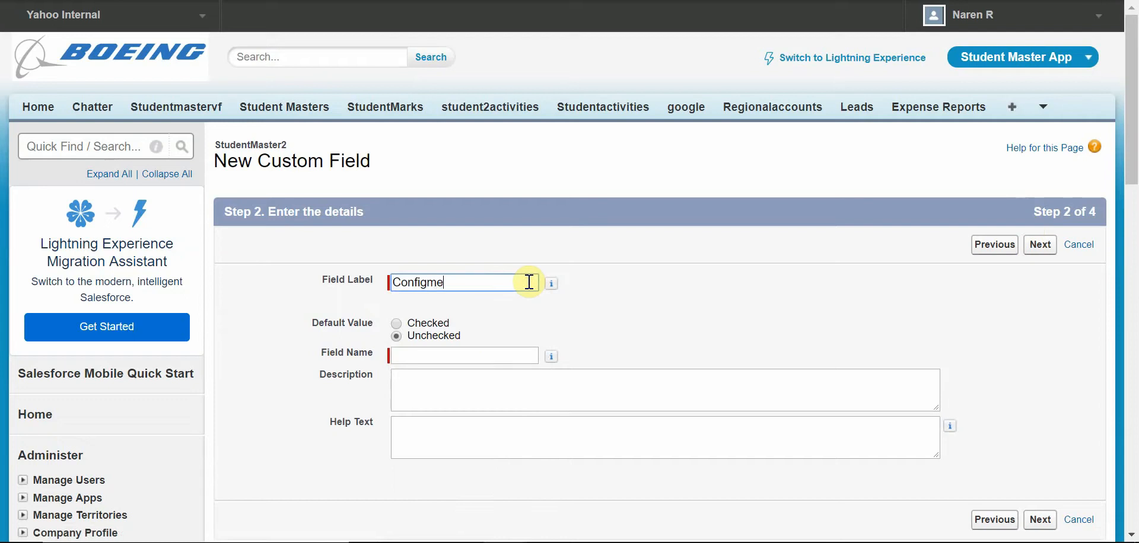
key("BackSpace")
key("BackSpace")
key("BackSpace")
key("BackSpace")
type("rmed")
key("Tab")
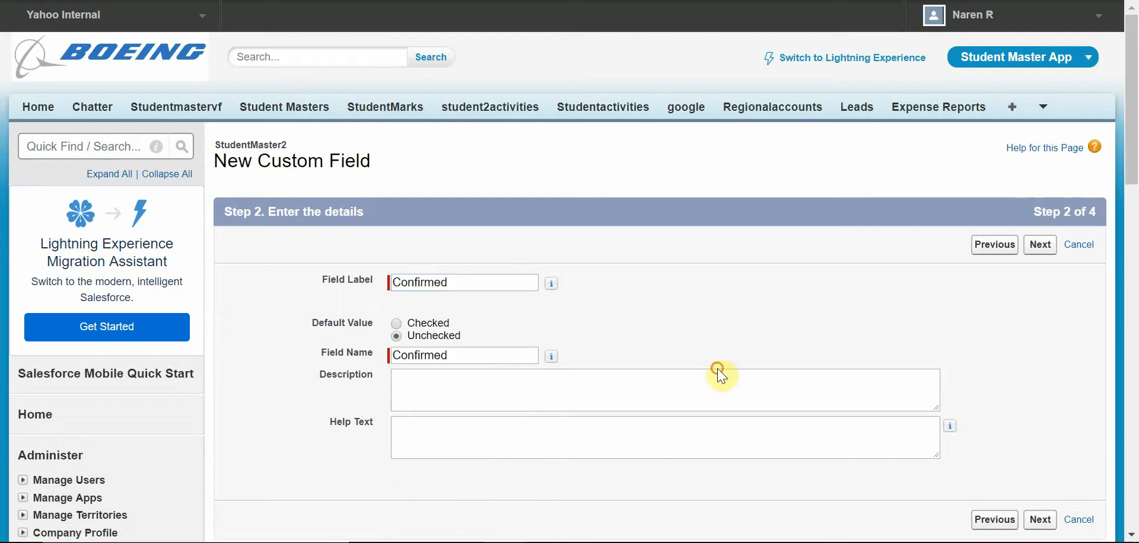
left_click(1040, 245)
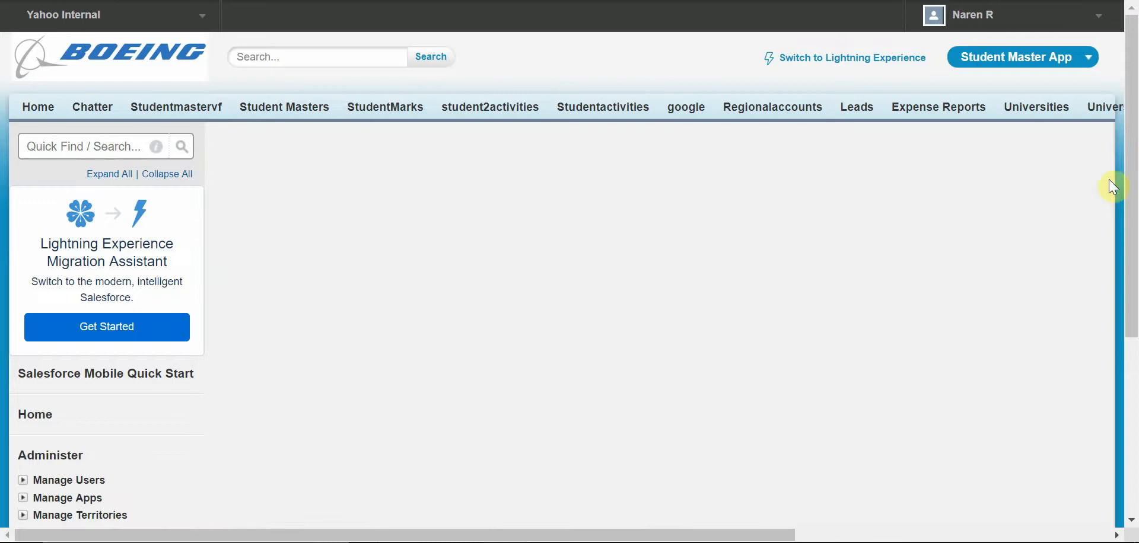
Step: Keep the default field-level security for the Confirmed field and continue to page layouts
scroll(1061, 225, "down", 5)
scroll(1070, 184, "up", 4)
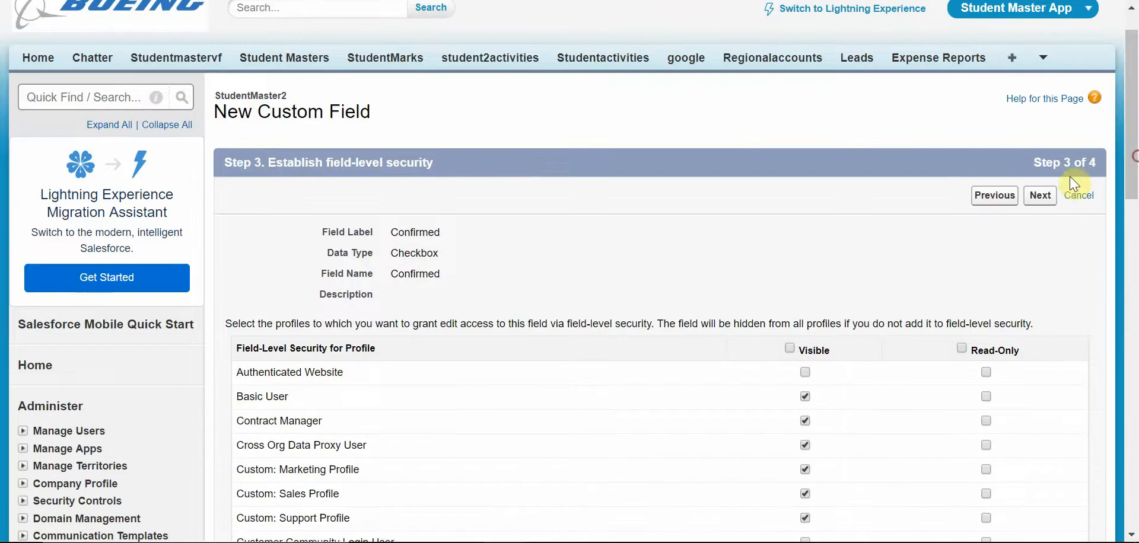
left_click(1040, 198)
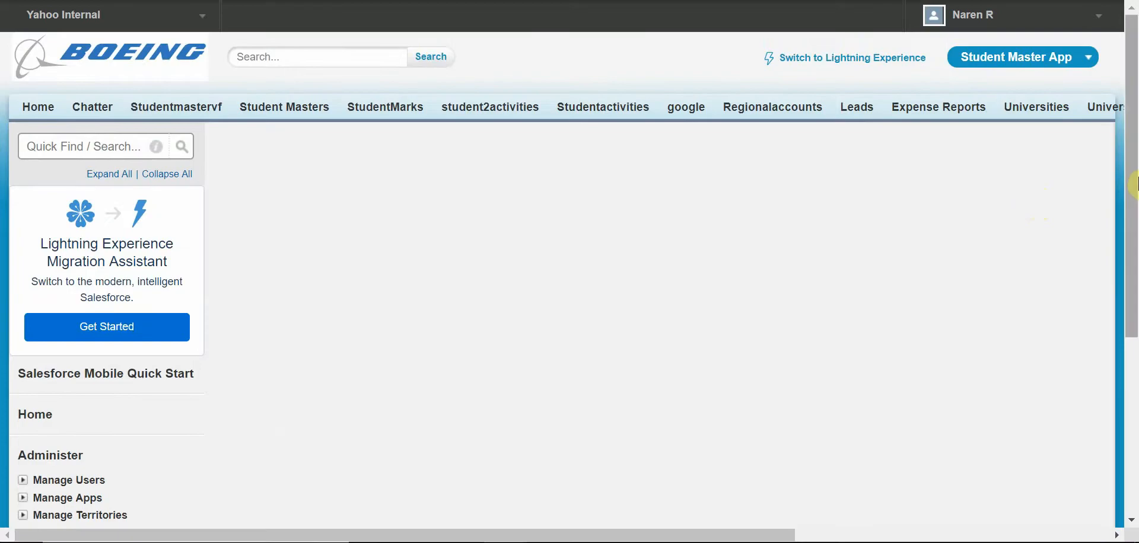
Step: Save the Confirmed field and start another new custom field with the Picklist data type
scroll(1008, 237, "down", 3)
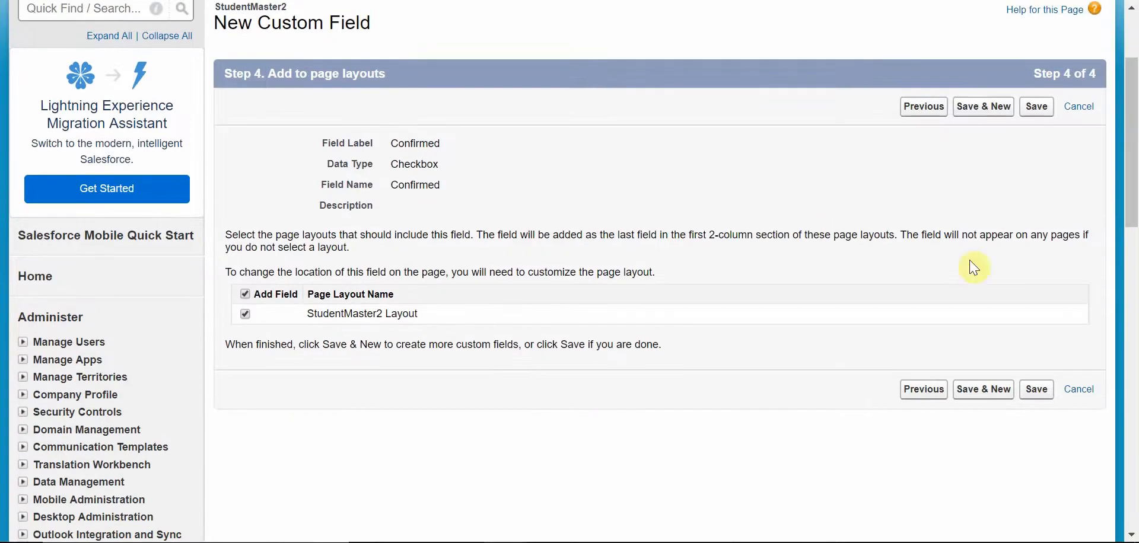
left_click(972, 116)
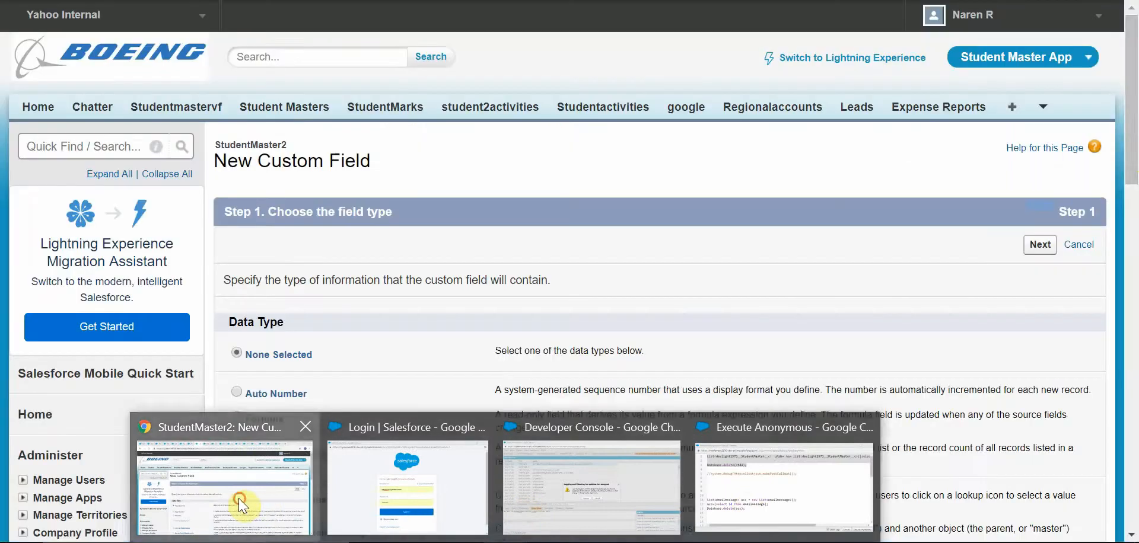
left_click(238, 498)
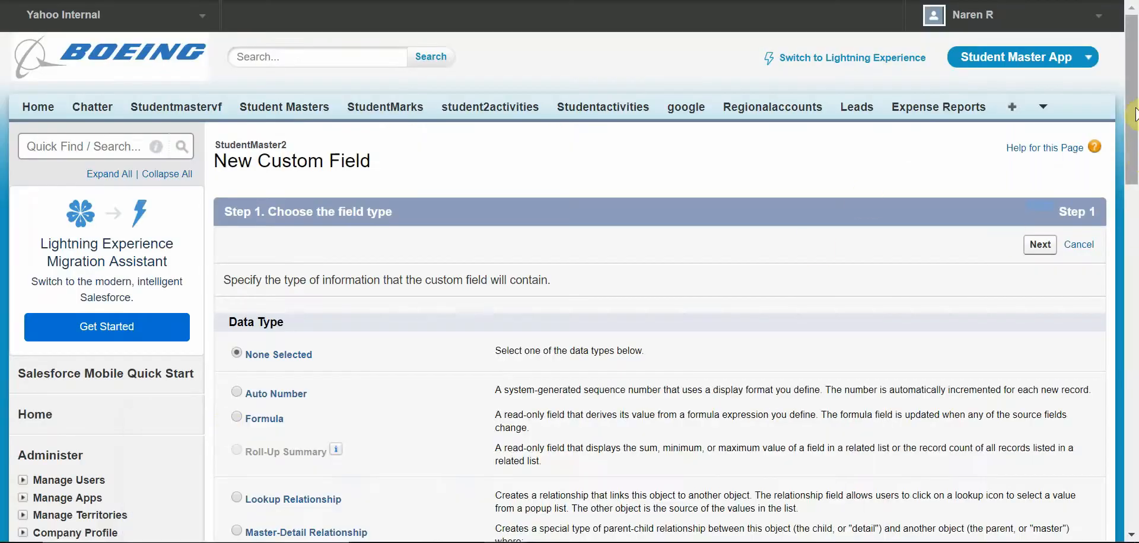
left_click_drag(1129, 109, 1129, 229)
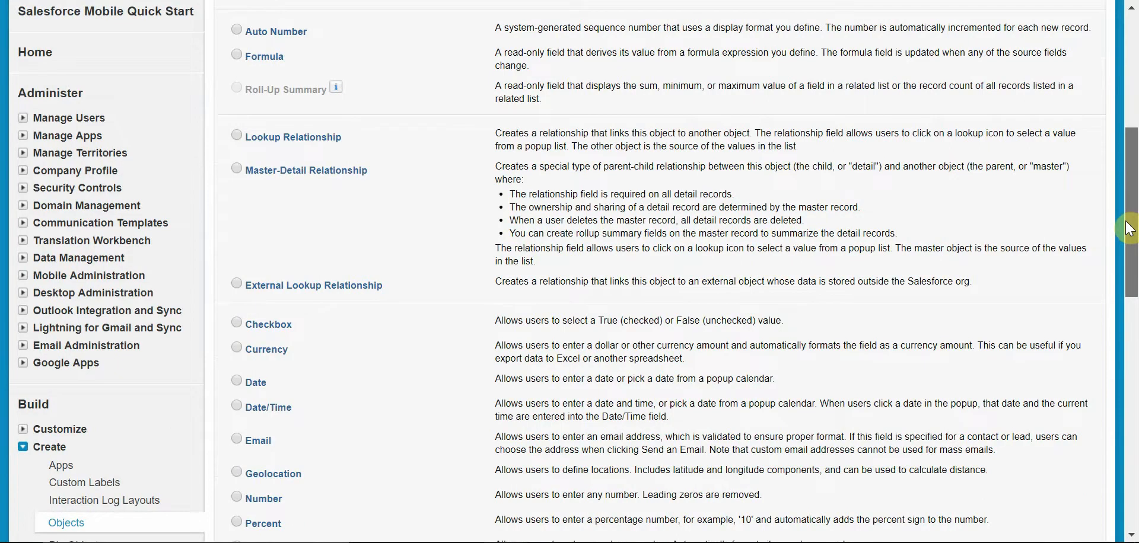
left_click_drag(1129, 229, 1128, 262)
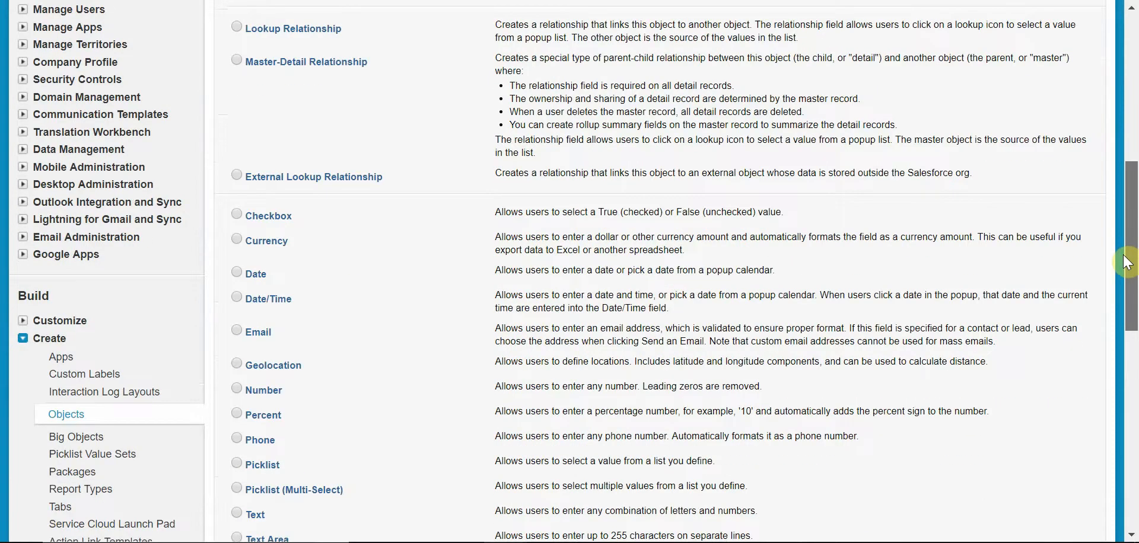
left_click(235, 465)
left_click_drag(1132, 253, 1131, 158)
left_click(1040, 80)
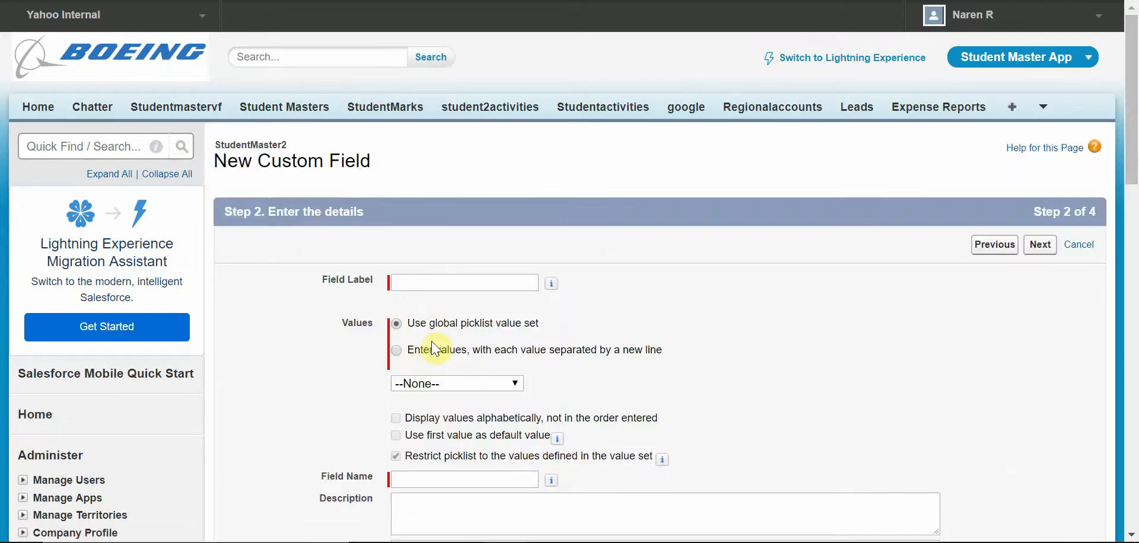
Step: Label the picklist field Country and enter the values USA, Canada and India, one per line
left_click(426, 350)
left_click(437, 289)
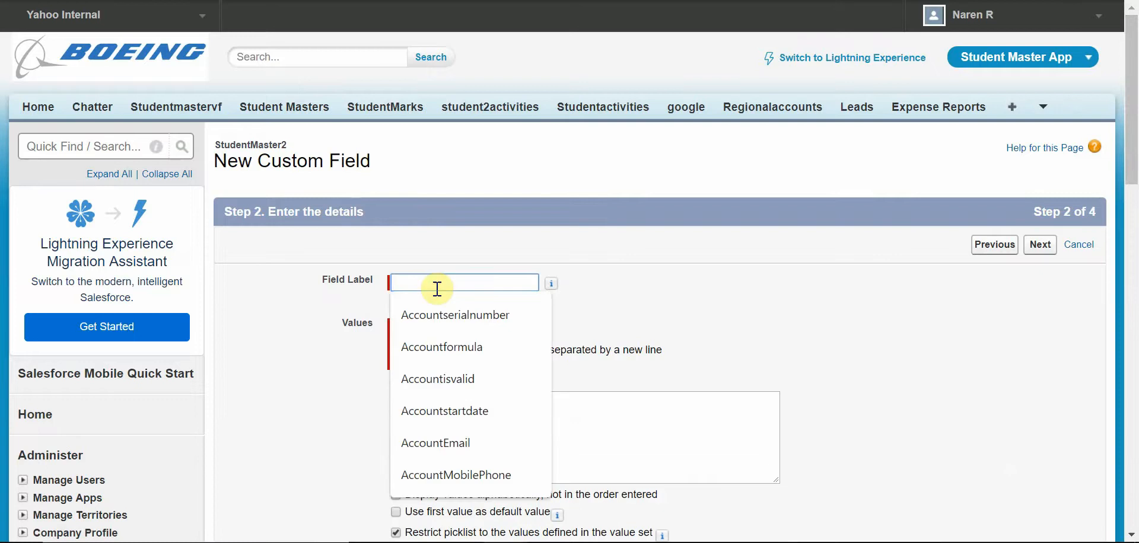
type("Country")
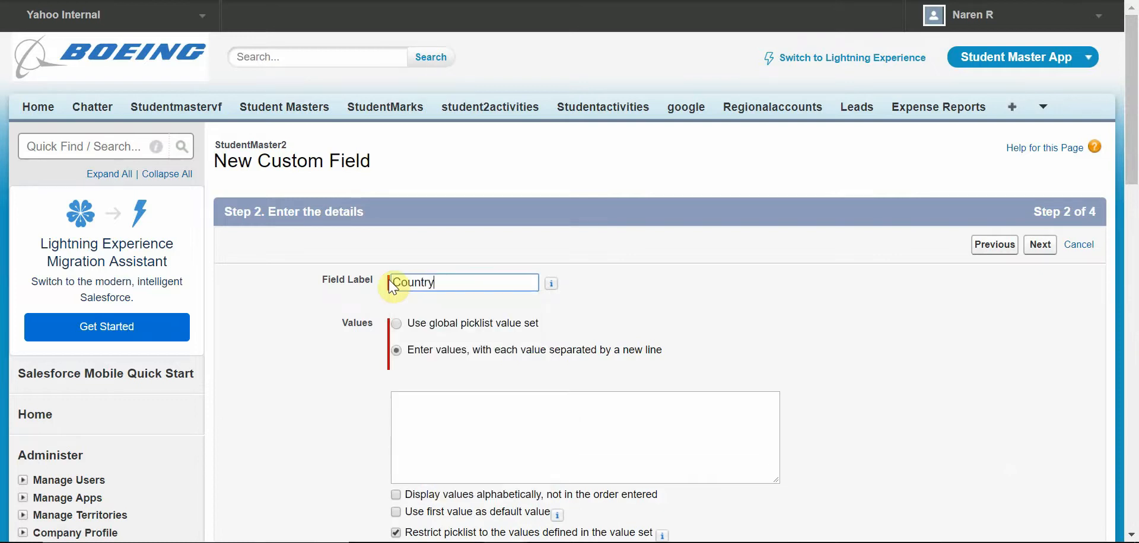
left_click(531, 428)
type("US")
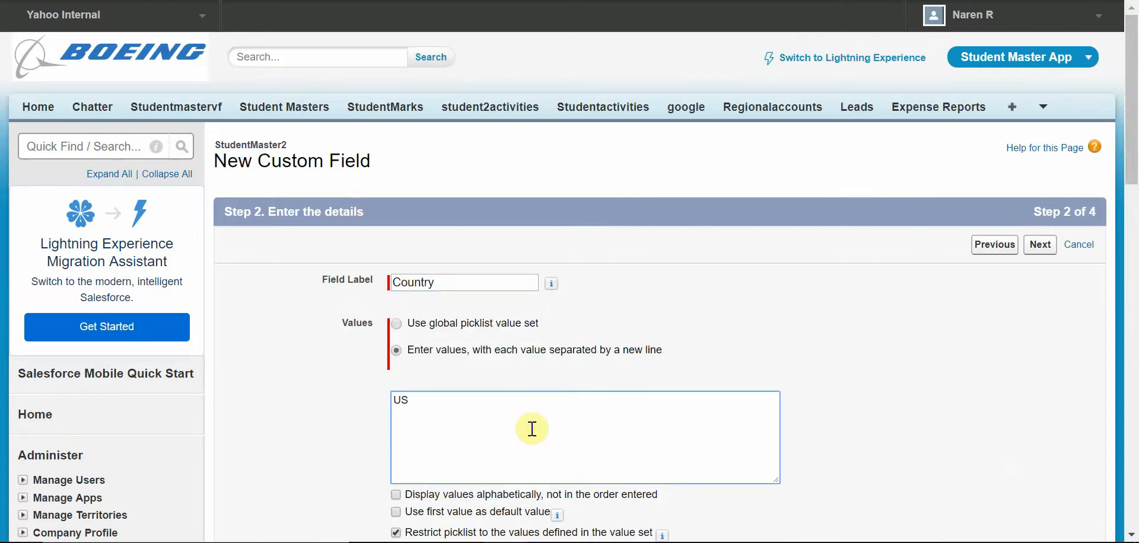
type("aCana")
type("India")
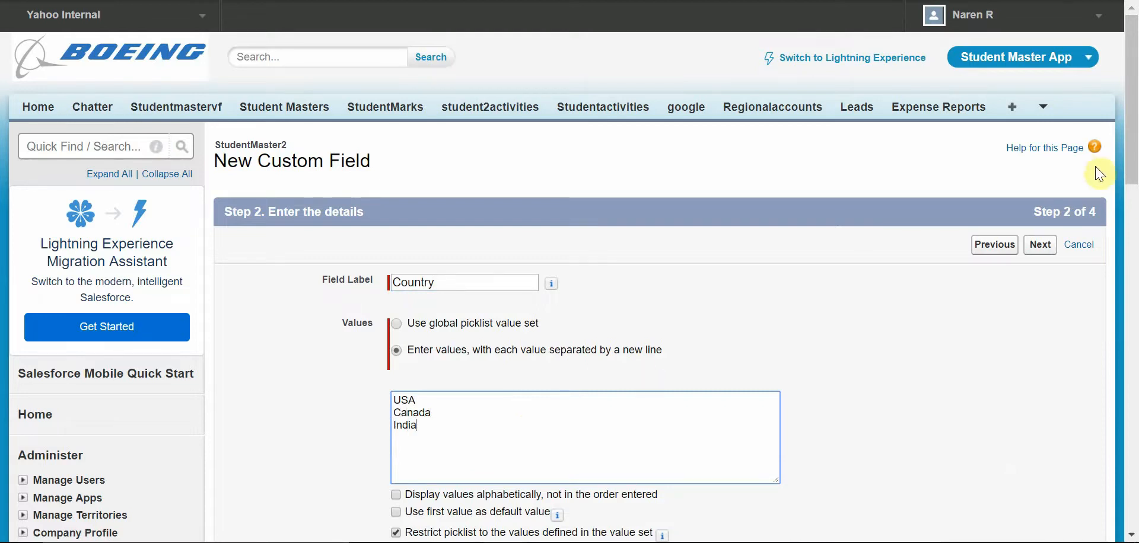
Step: Remove Canada from the Country picklist values
left_click_drag(1133, 106, 1134, 144)
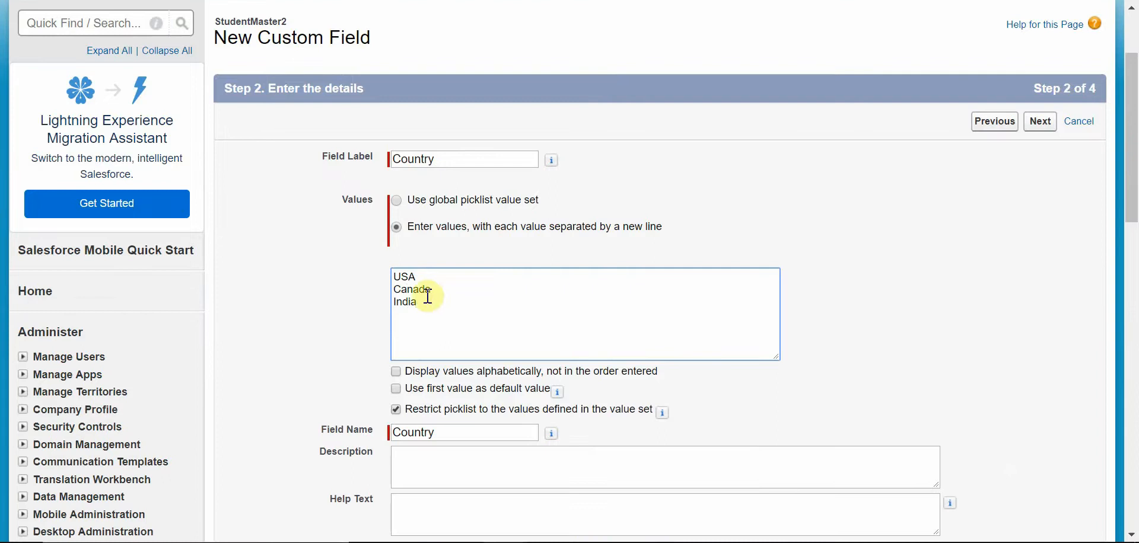
double_click(397, 289)
key("BackSpace")
key("Delete")
Step: Continue past the details and keep the default field-level security for the Country field
left_click_drag(1134, 149, 1135, 191)
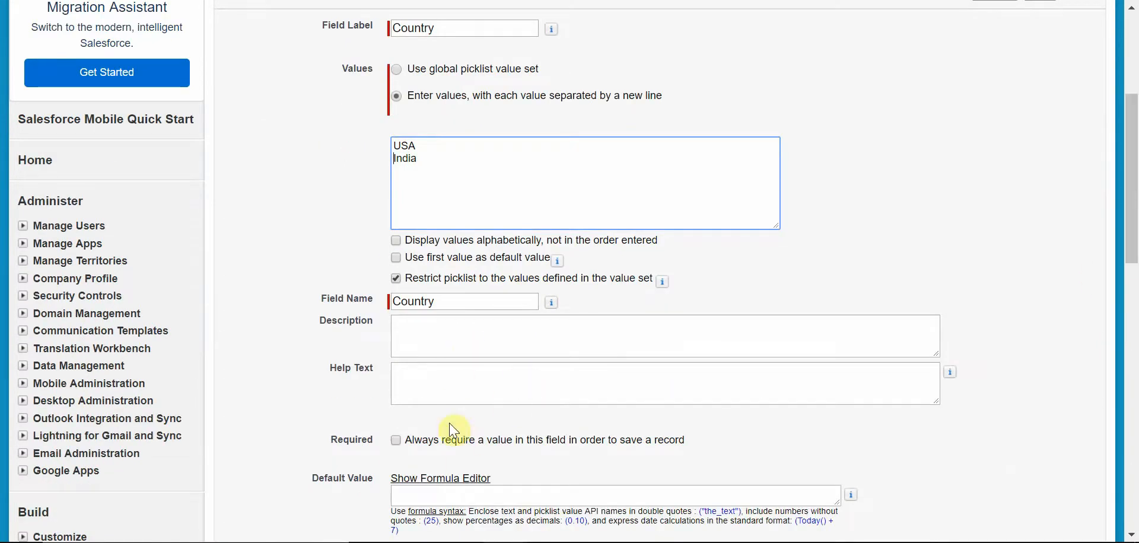
left_click(470, 400)
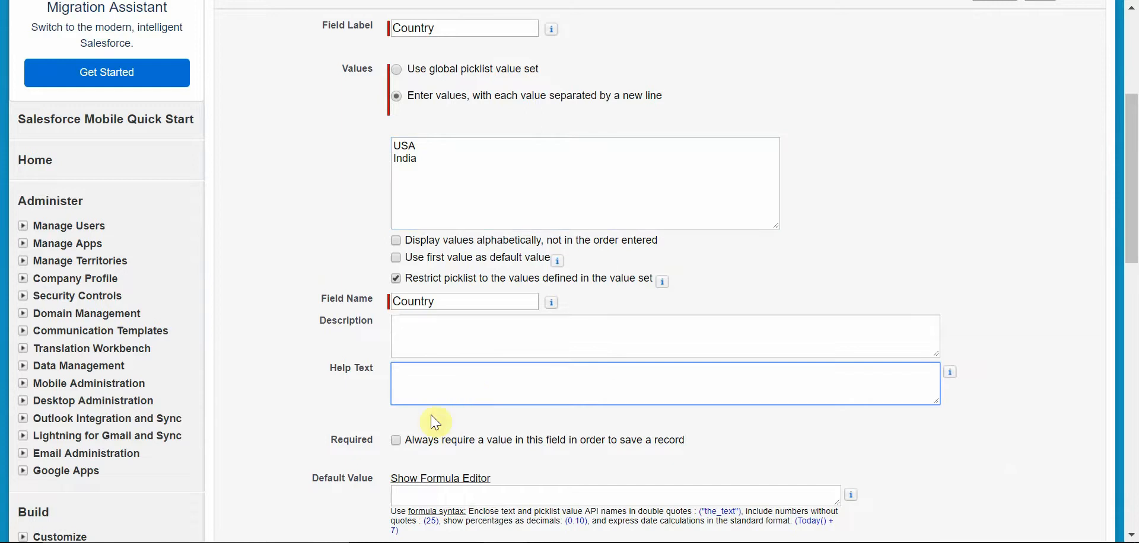
scroll(1130, 152, "up", 3)
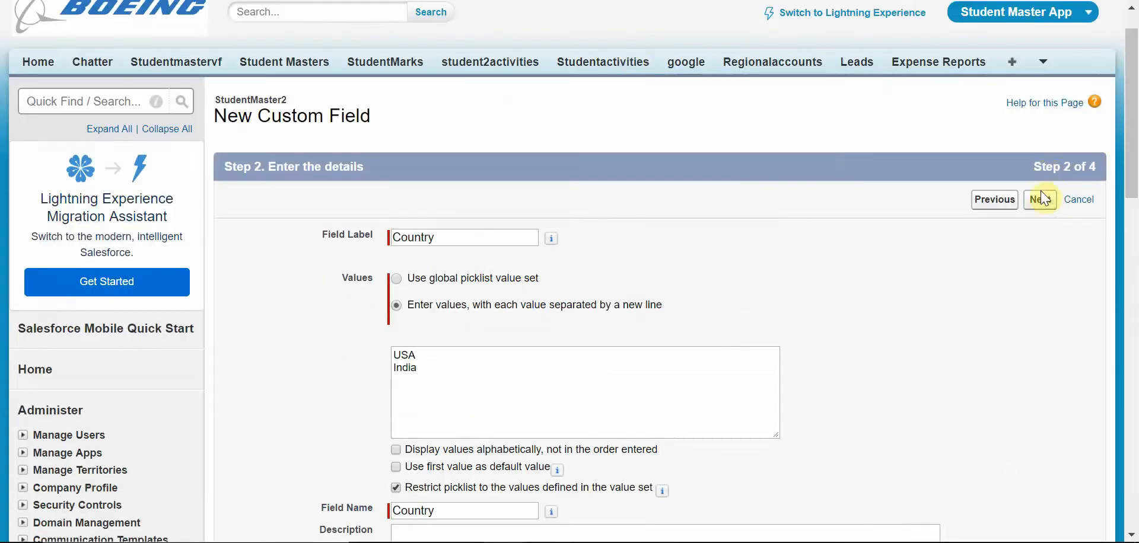
left_click(1043, 199)
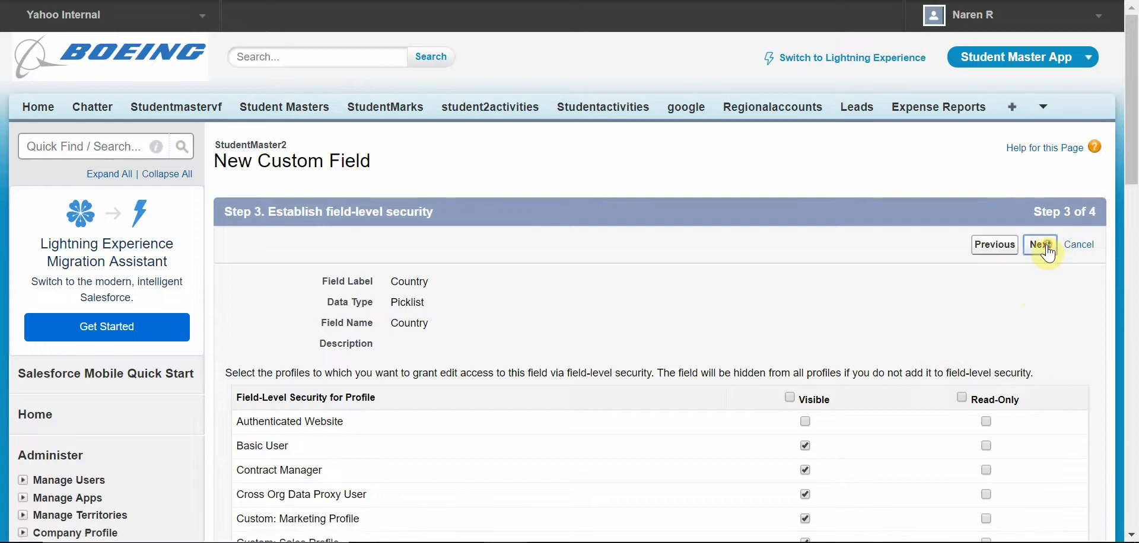
left_click(1044, 248)
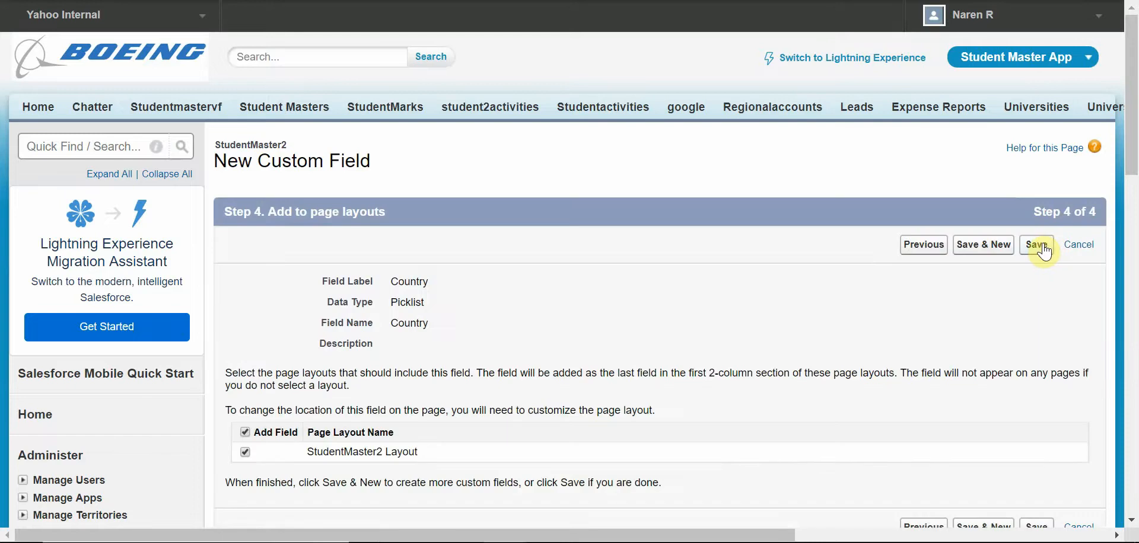
Step: Save the Country field and start another new custom field with the Picklist data type
left_click(982, 251)
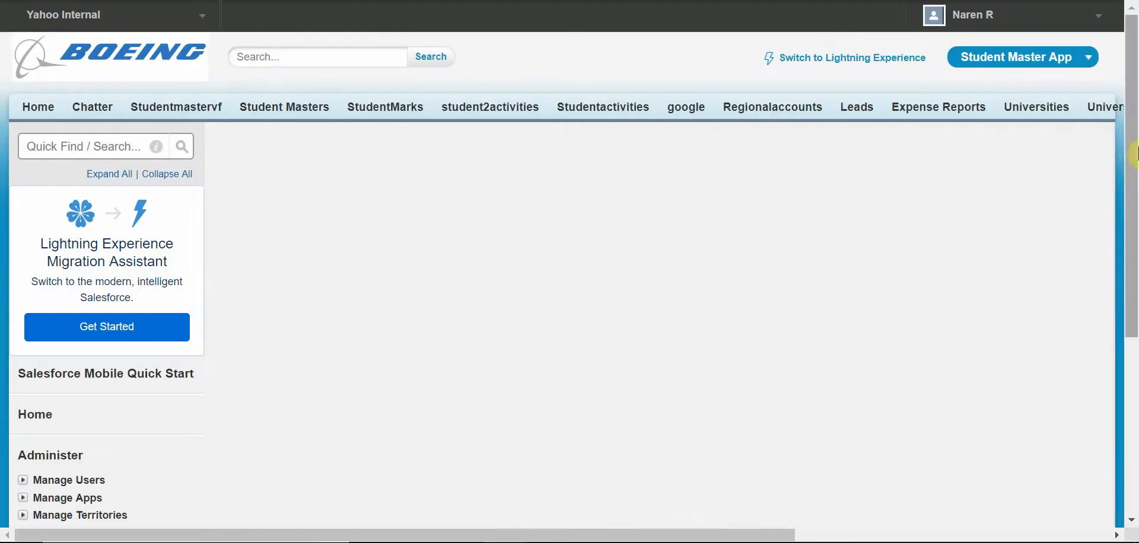
scroll(1134, 212, "down", 5)
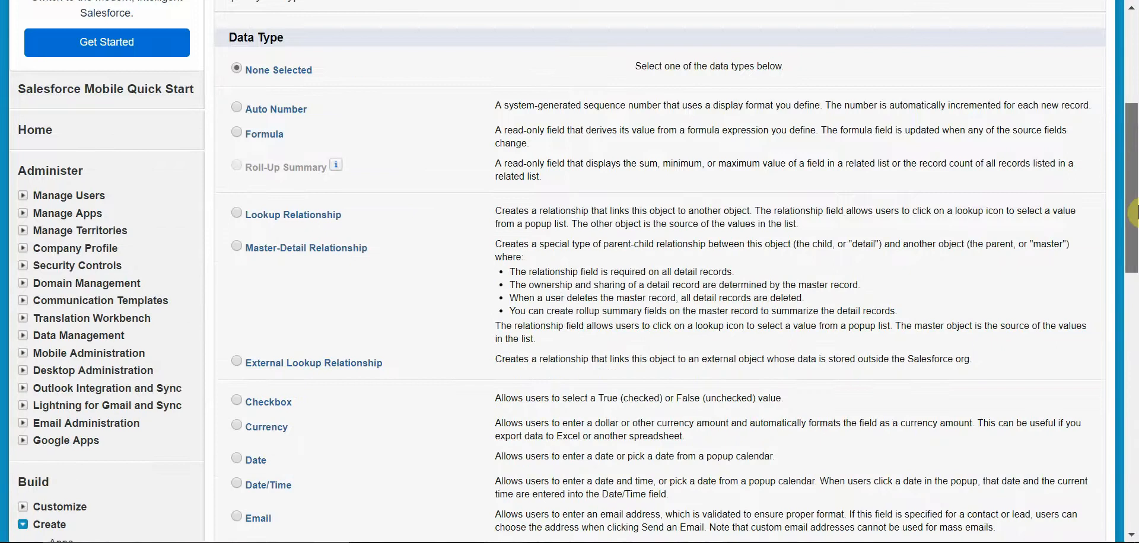
scroll(1134, 212, "down", 4)
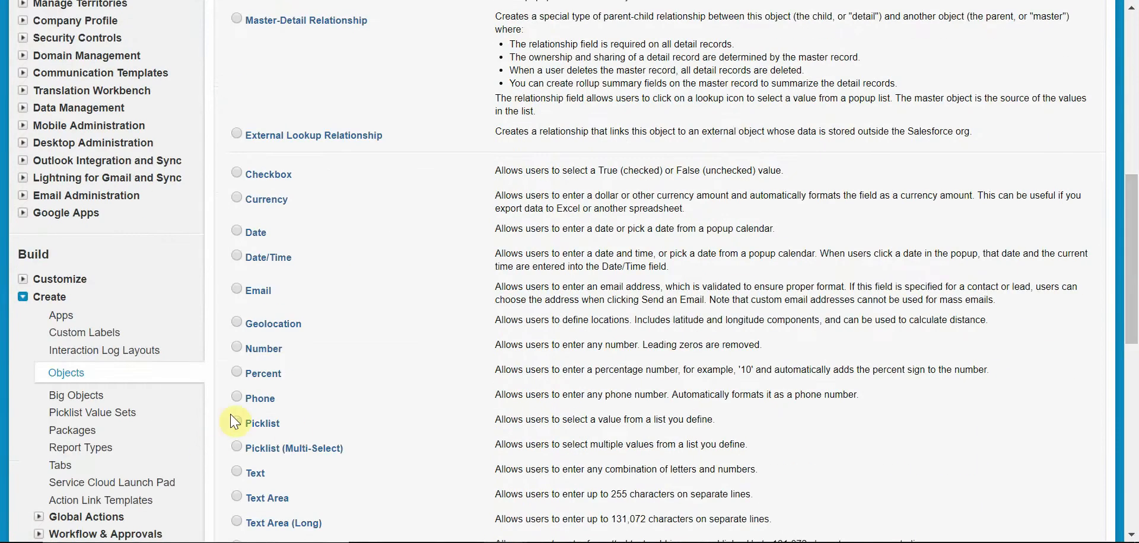
left_click(236, 422)
left_click_drag(1130, 259, 1130, 157)
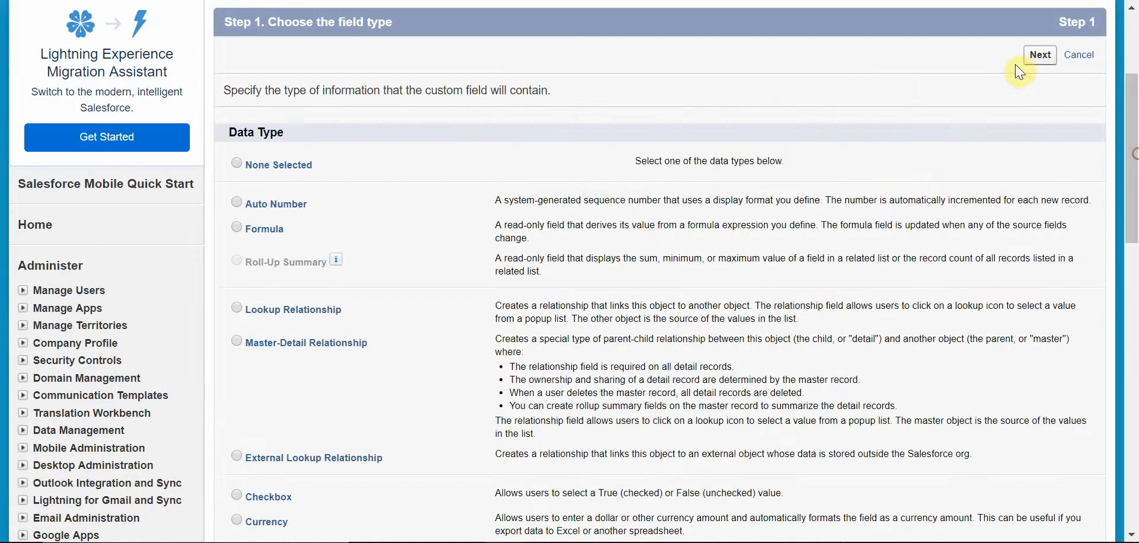
left_click(1039, 58)
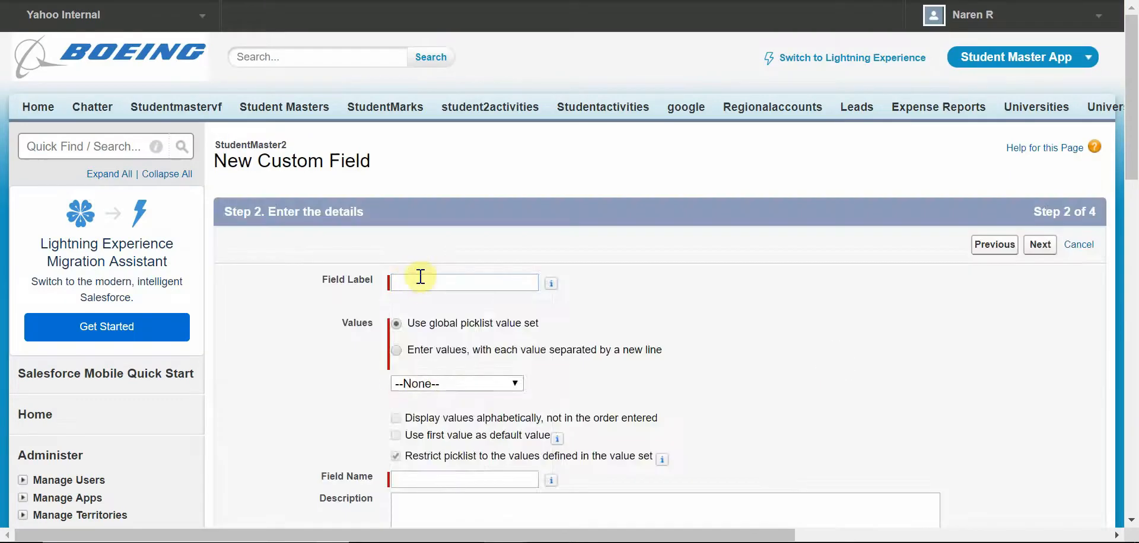
Step: Label the picklist field City and enter the values Mumbai, NewYork, Bangalore and Miami, one per line
left_click(421, 277)
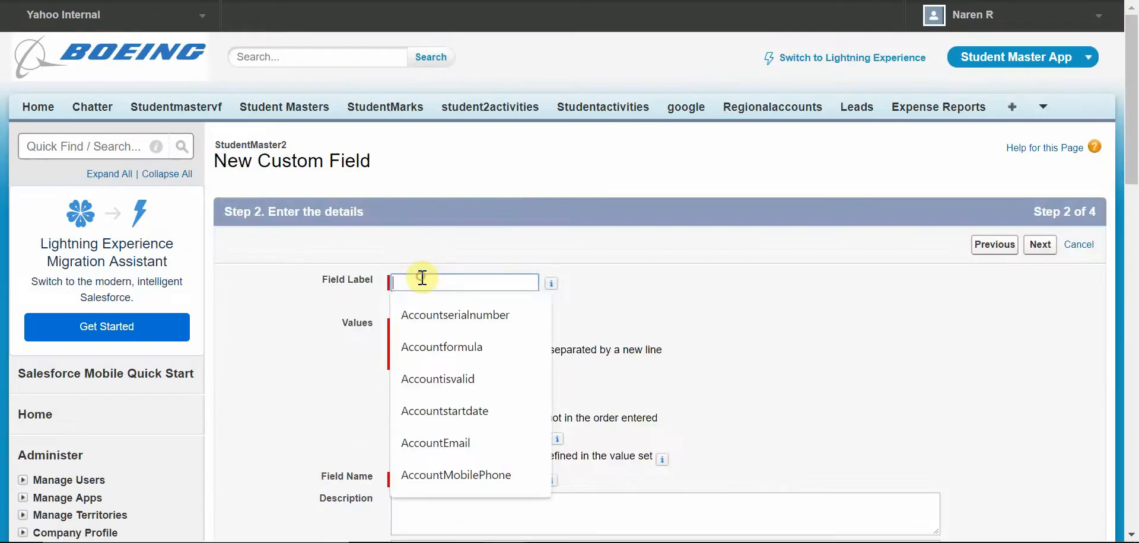
type("Cities")
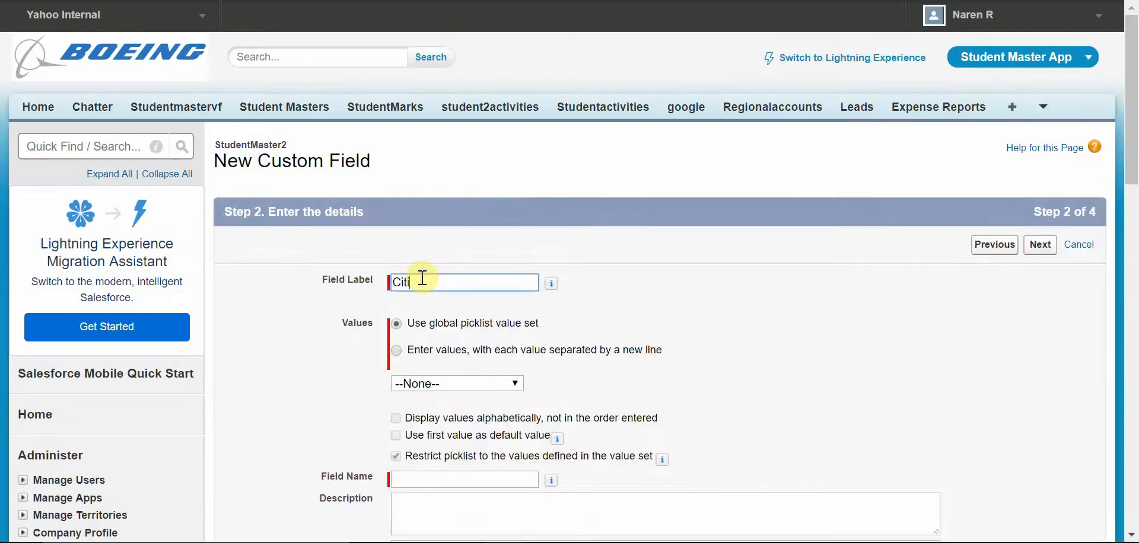
left_click(513, 354)
left_click(526, 407)
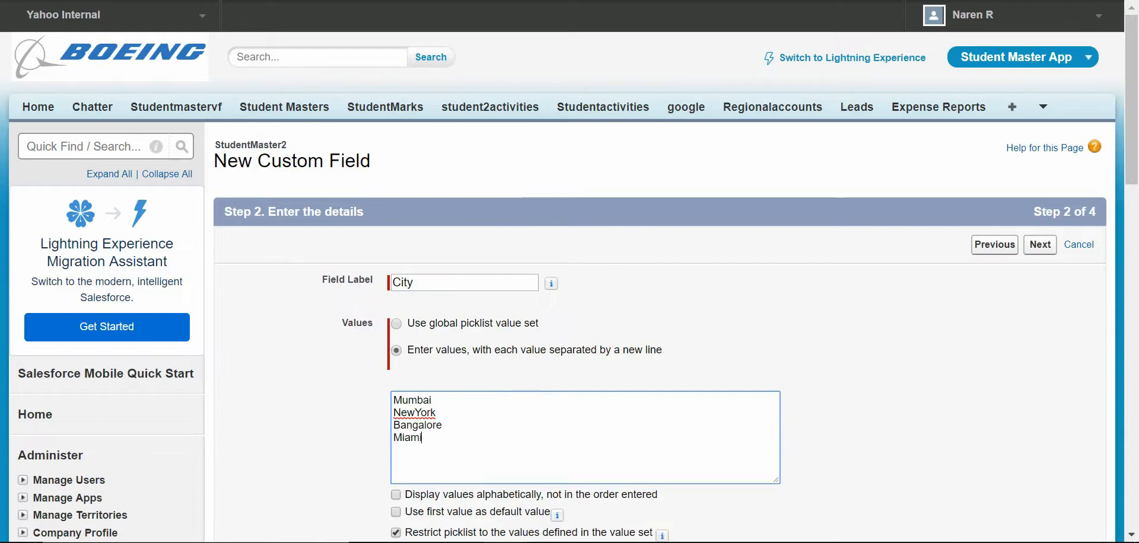
Step: Continue through field-level security and page layouts with defaults and save the City field
left_click_drag(1135, 113, 1135, 243)
left_click(1039, 404)
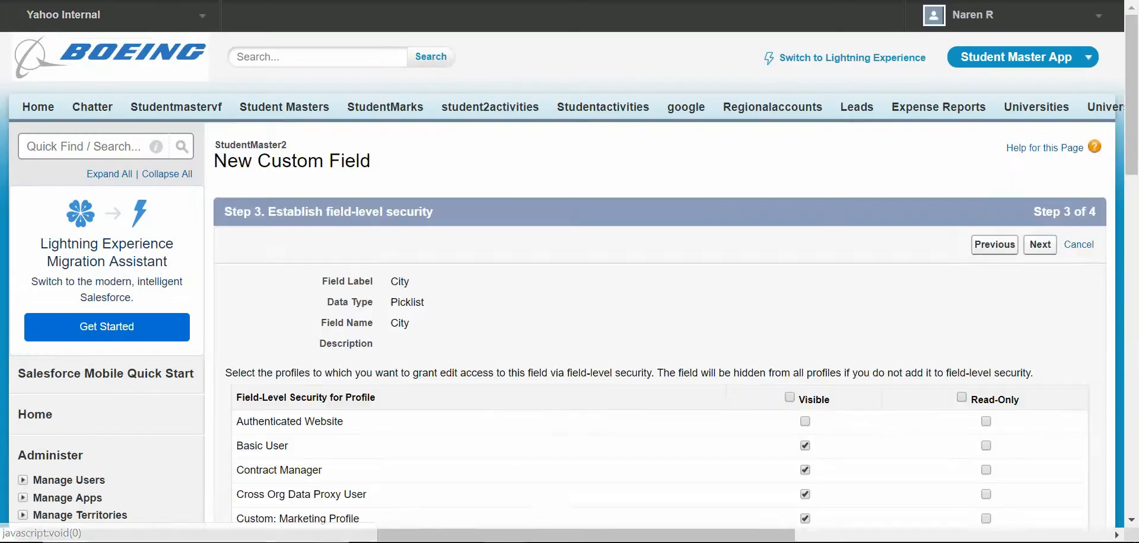
left_click(1045, 257)
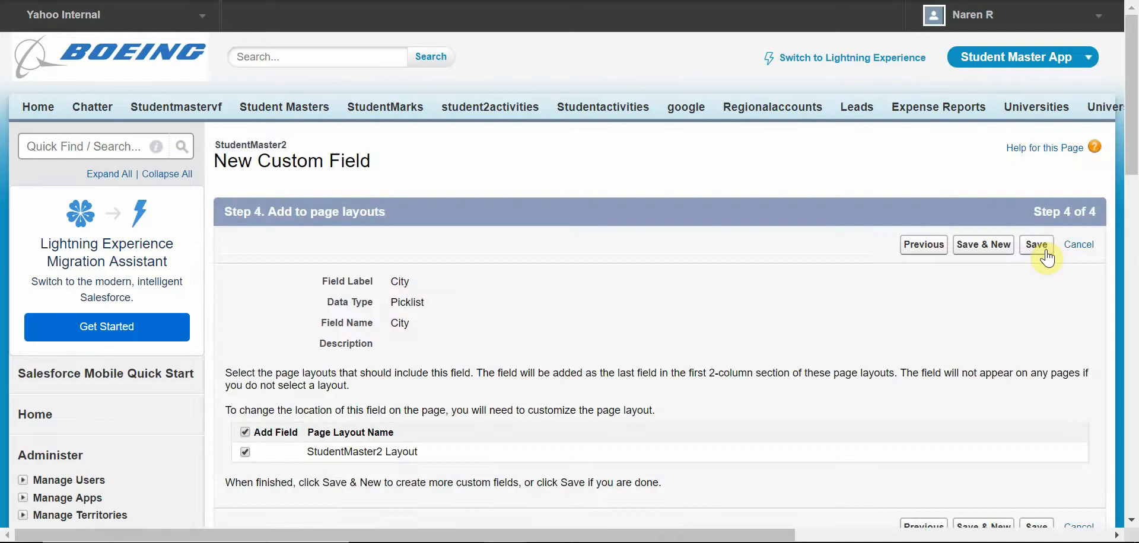
left_click(1045, 249)
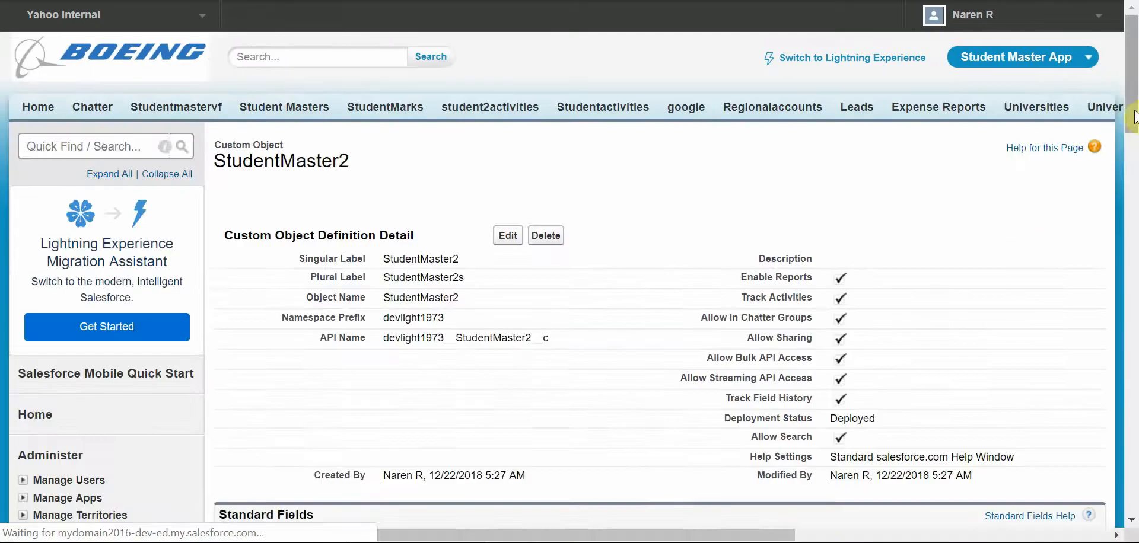
Step: Examine the custom fields and their API names listed on the StudentMaster2 object
left_click_drag(1133, 67, 1137, 163)
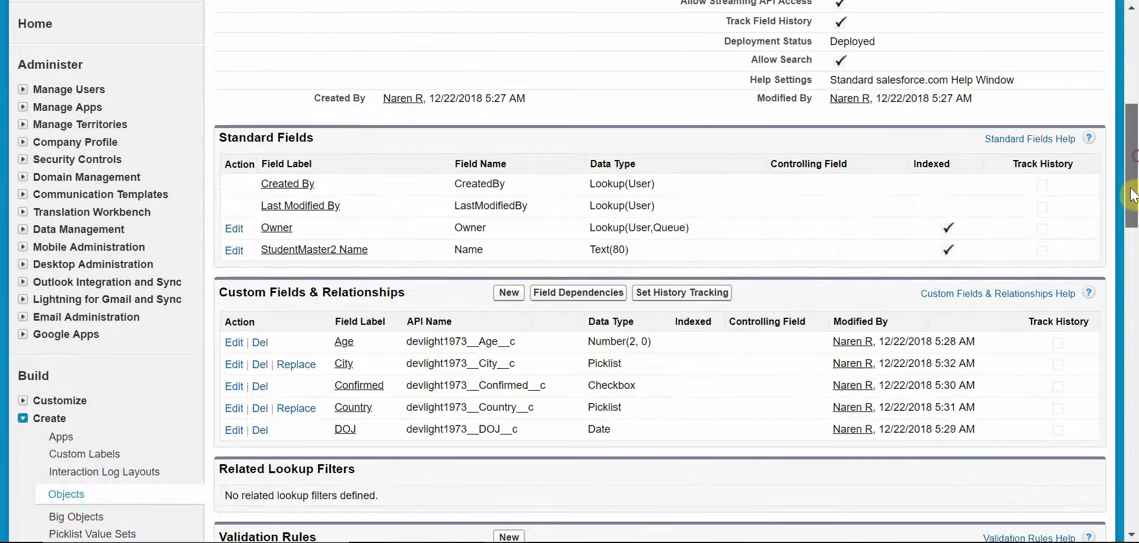
left_click_drag(543, 429, 489, 354)
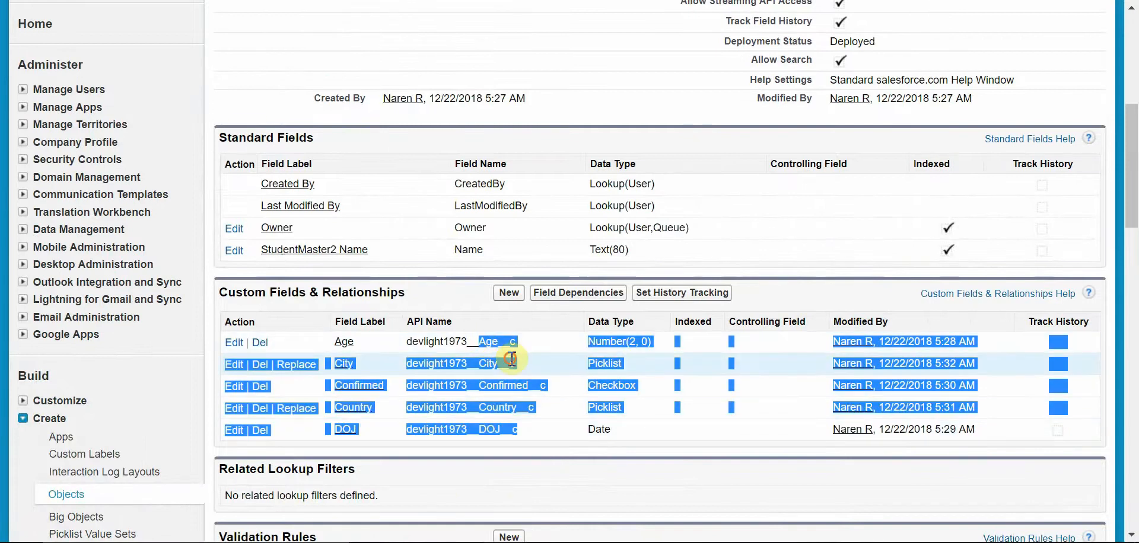
left_click(442, 354)
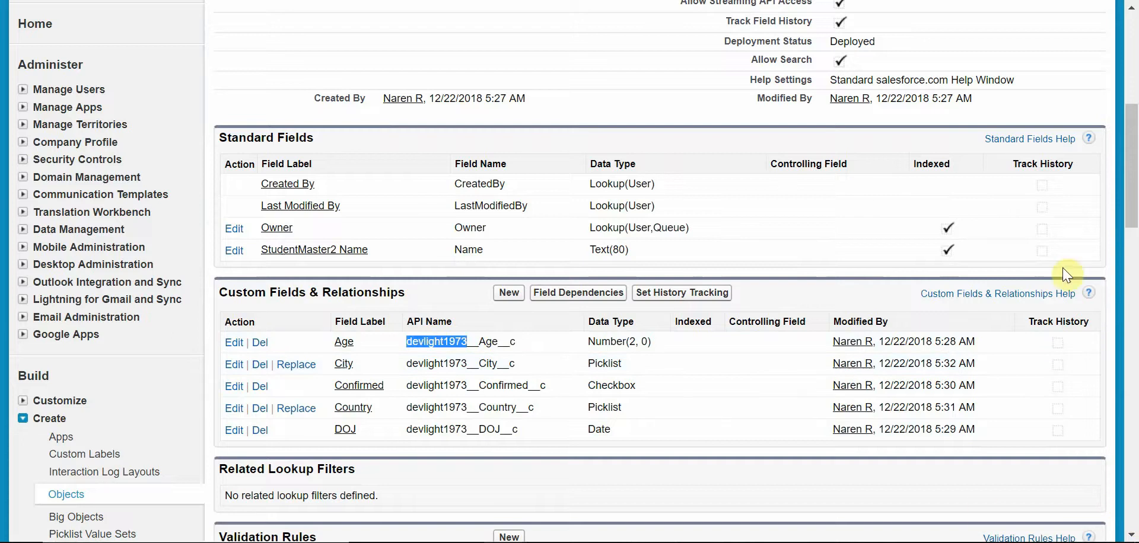
left_click(482, 348)
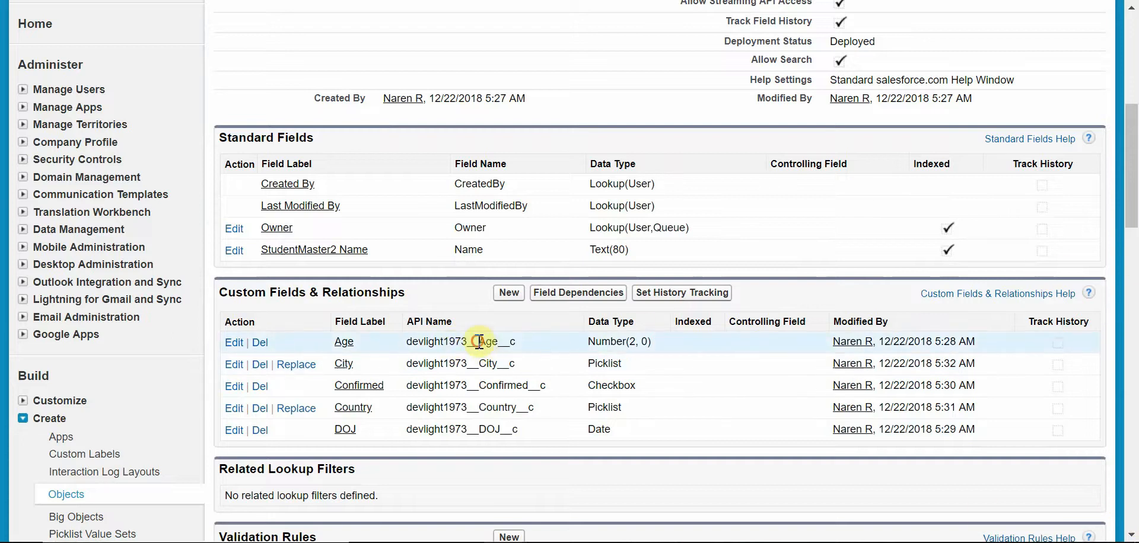
left_click_drag(479, 343, 515, 344)
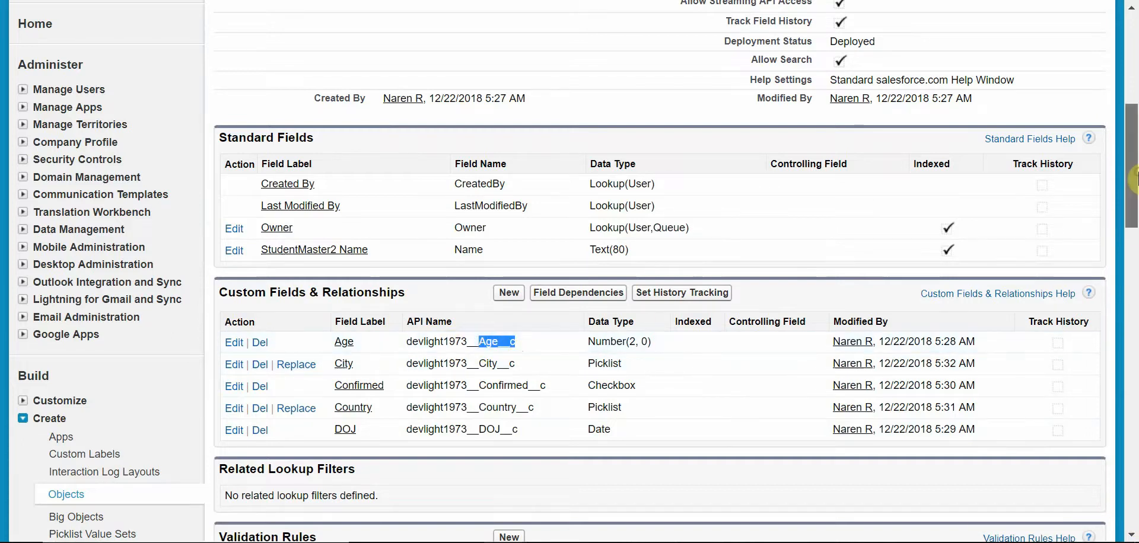
Step: Open the StudentMaster2 Layout page layout for editing
left_click_drag(1134, 177, 1133, 291)
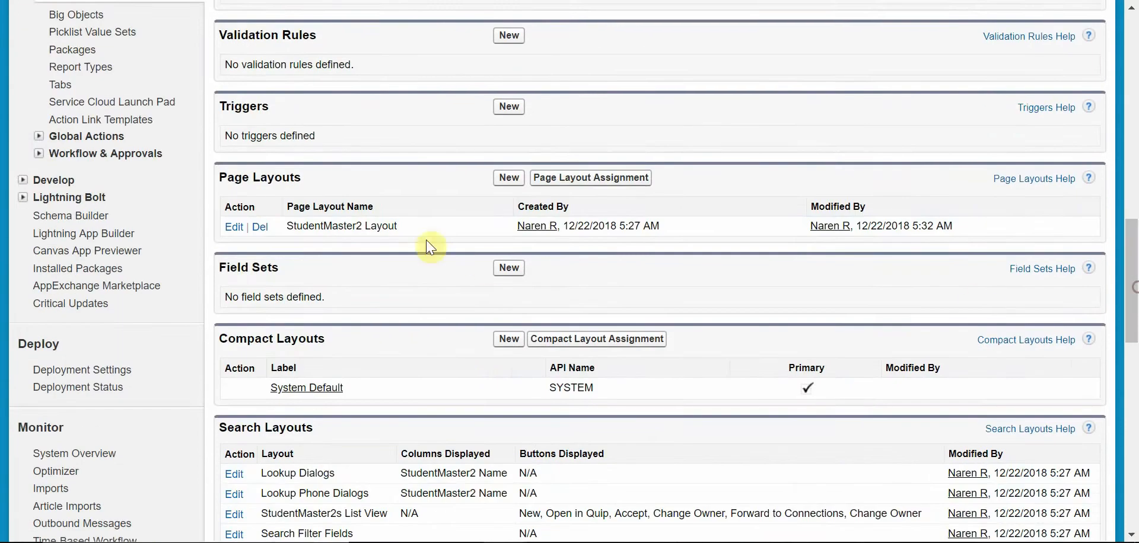
left_click(235, 227)
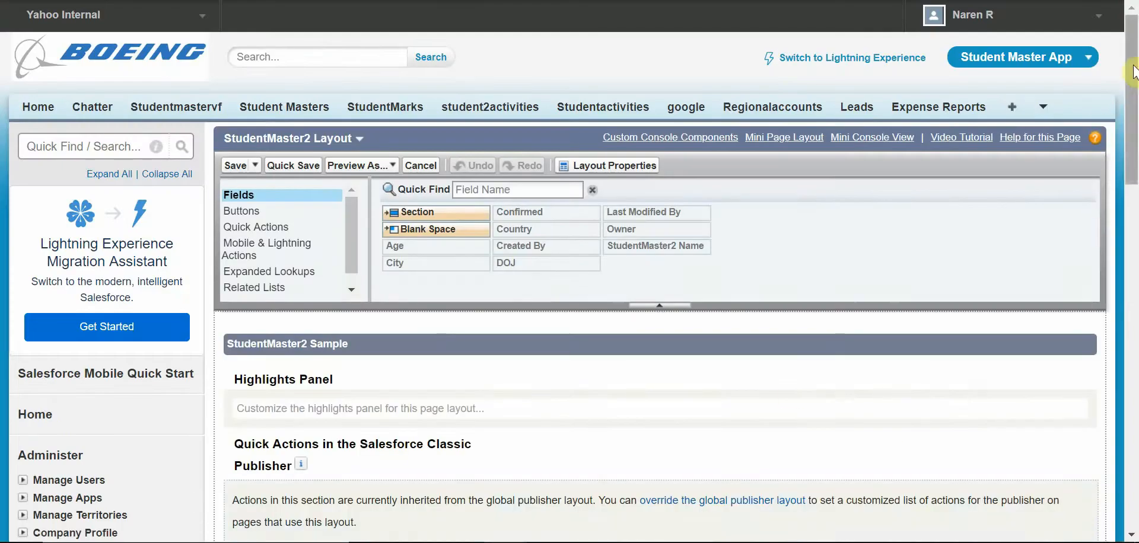
left_click_drag(1133, 72, 1133, 229)
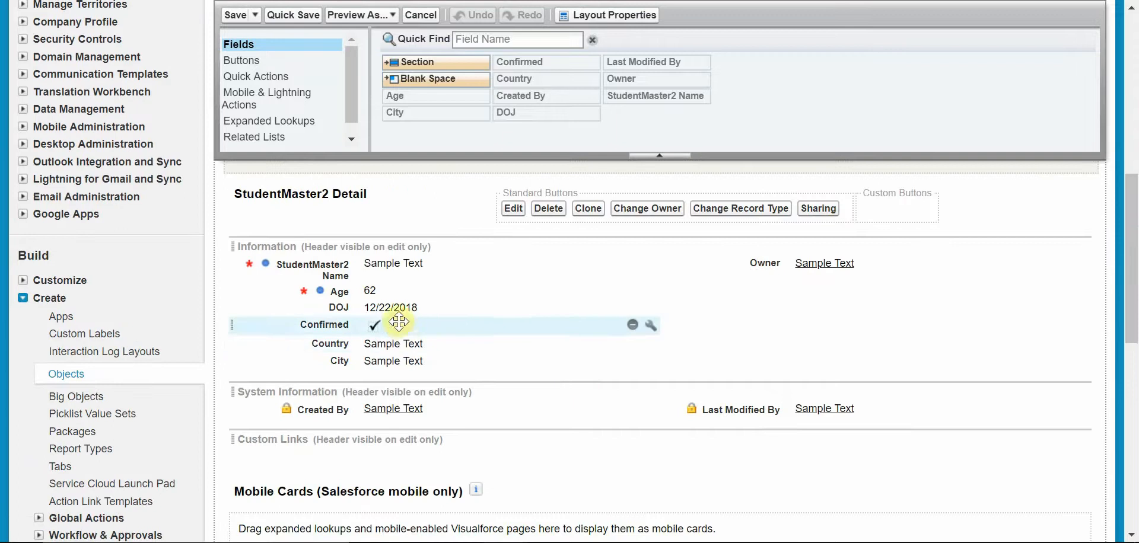
Step: Move the DOJ and Confirmed fields into the second column of the Information section and save the layout
left_click_drag(414, 308, 813, 290)
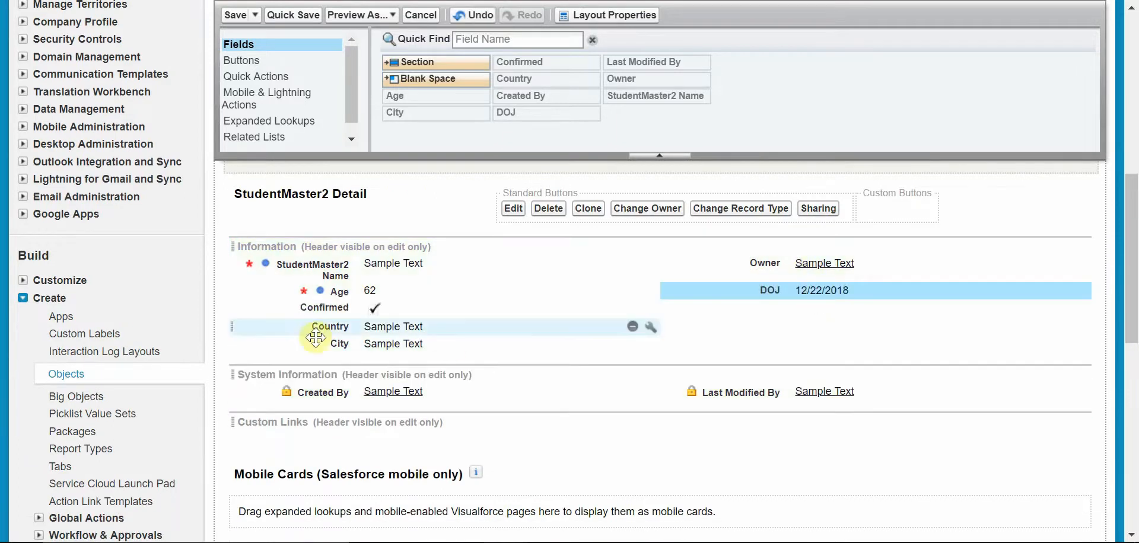
left_click(332, 307, "ctrl")
left_click_drag(332, 307, 810, 327)
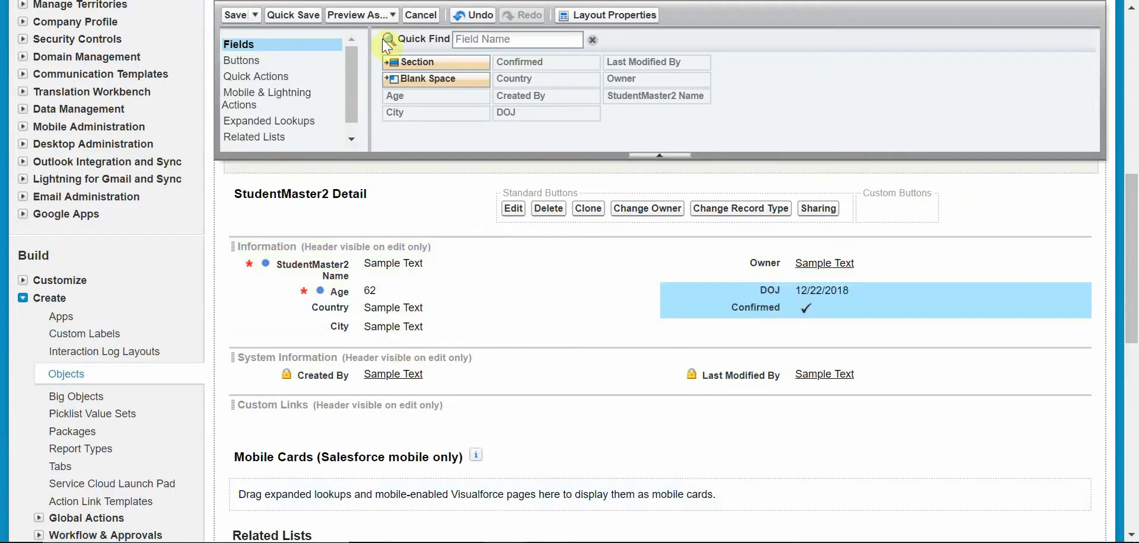
left_click(235, 15)
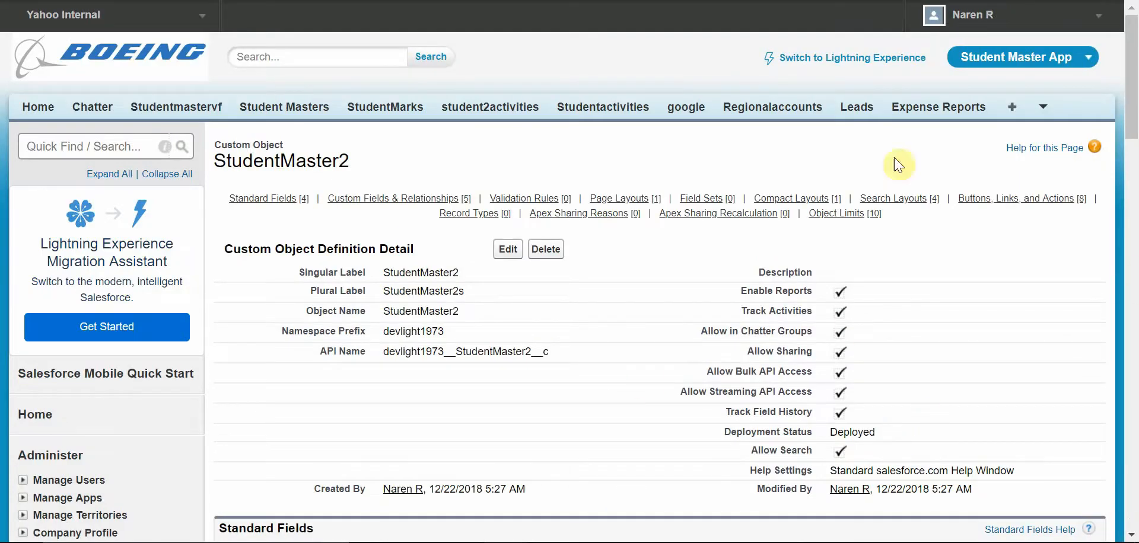
Step: Search Setup for tab and open the Tabs page
left_click_drag(1132, 74, 1133, 195)
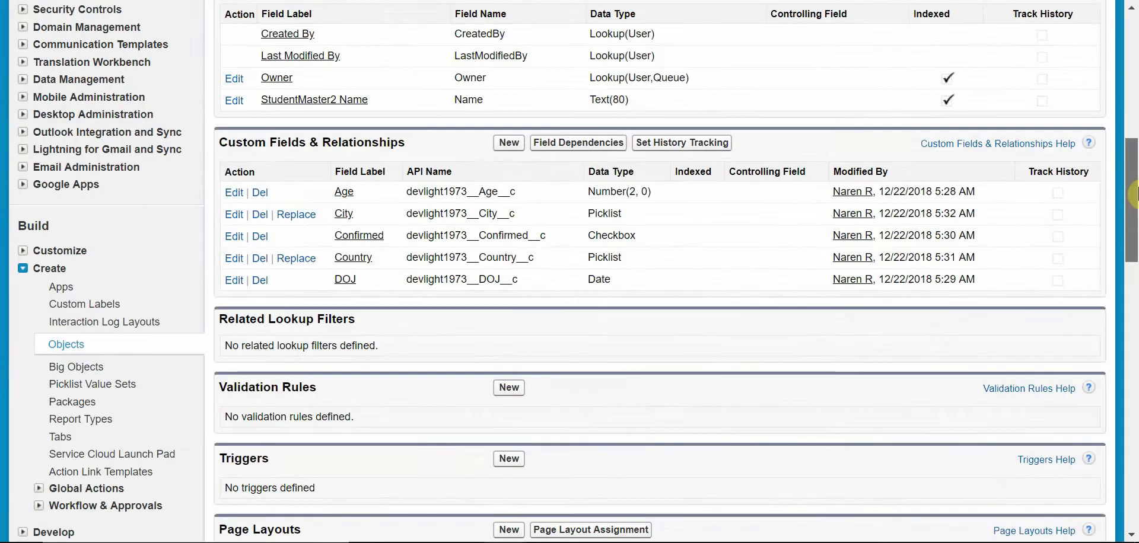
left_click_drag(1133, 212, 1134, 83)
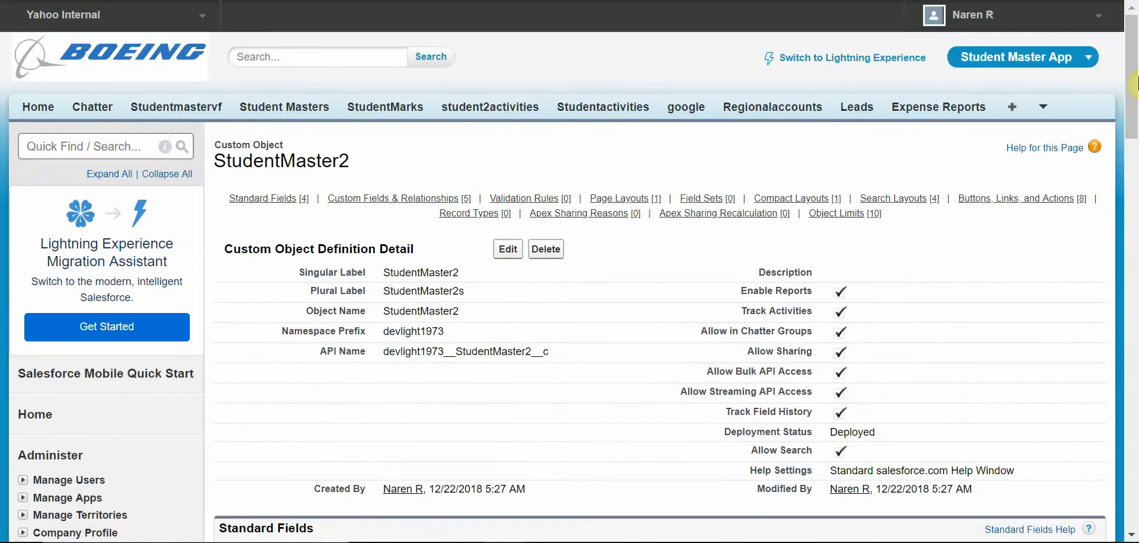
scroll(1002, 148, "down", 2)
left_click(102, 17)
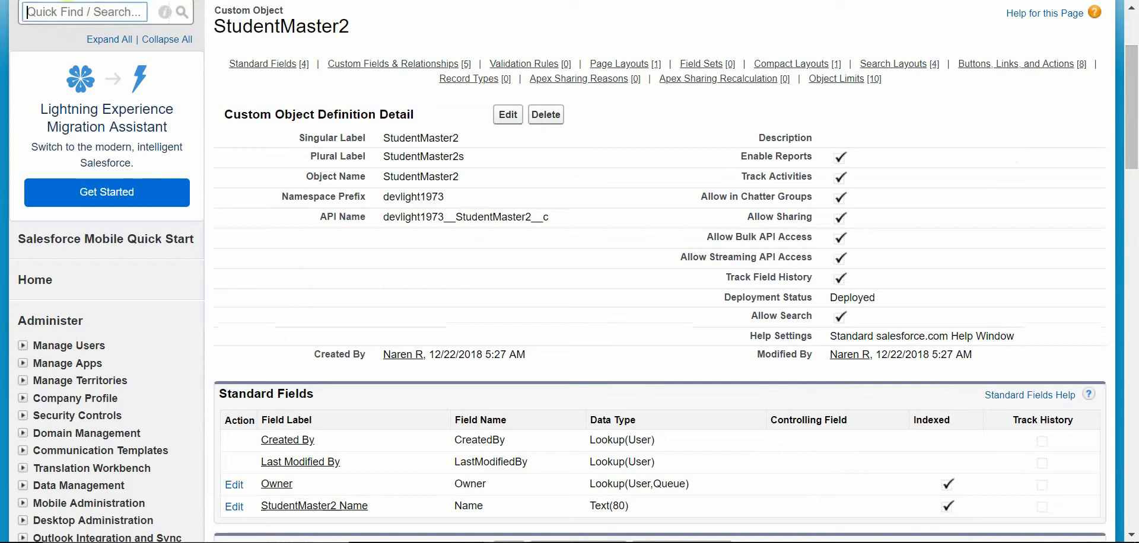
type("tab")
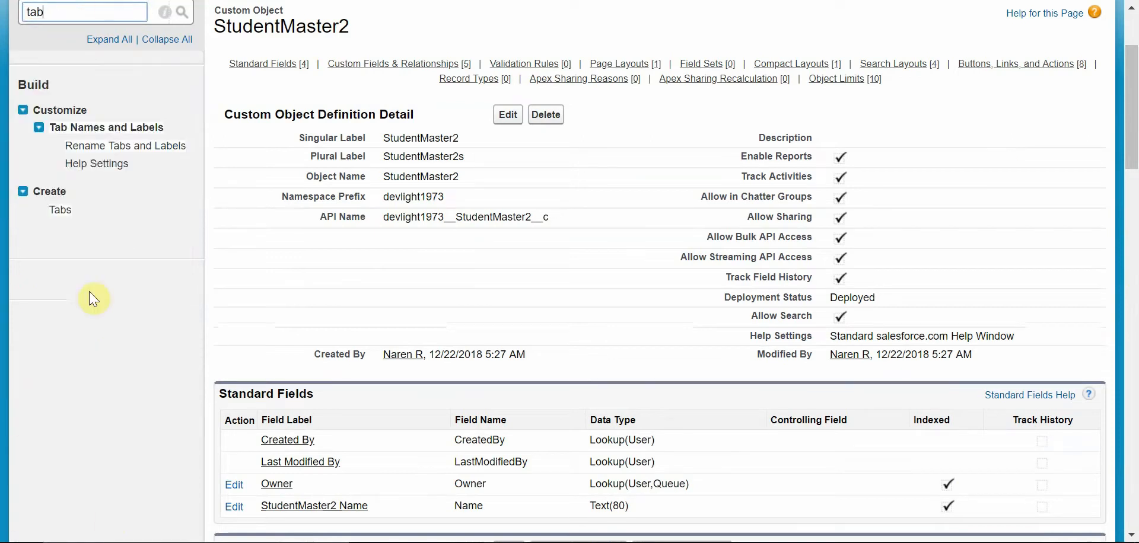
left_click(61, 215)
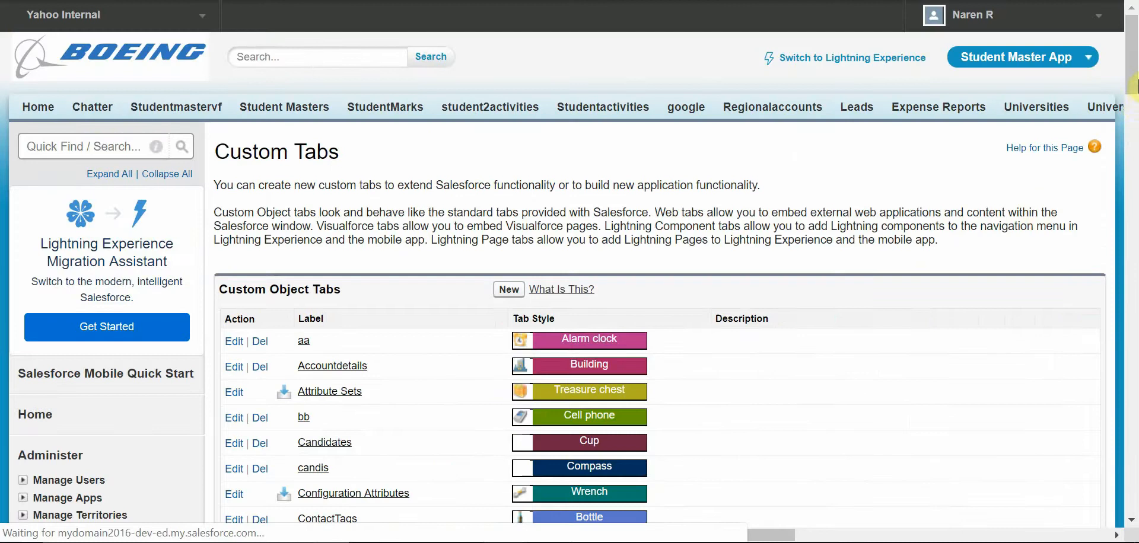
Step: Start a new custom object tab for StudentMaster2 with the Chess piece tab style
left_click_drag(1133, 127, 1134, 265)
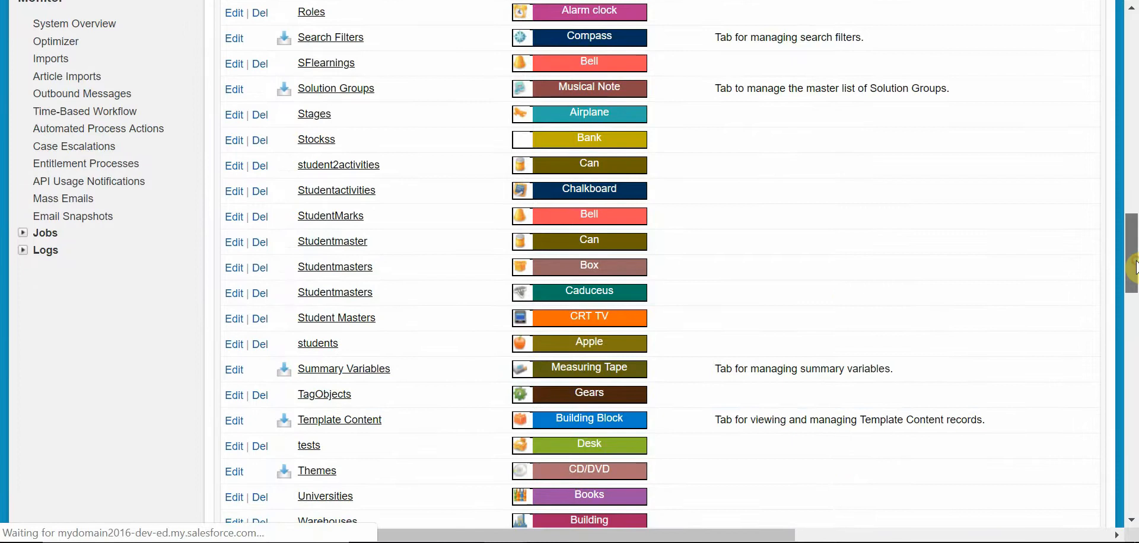
left_click_drag(1133, 323, 1134, 90)
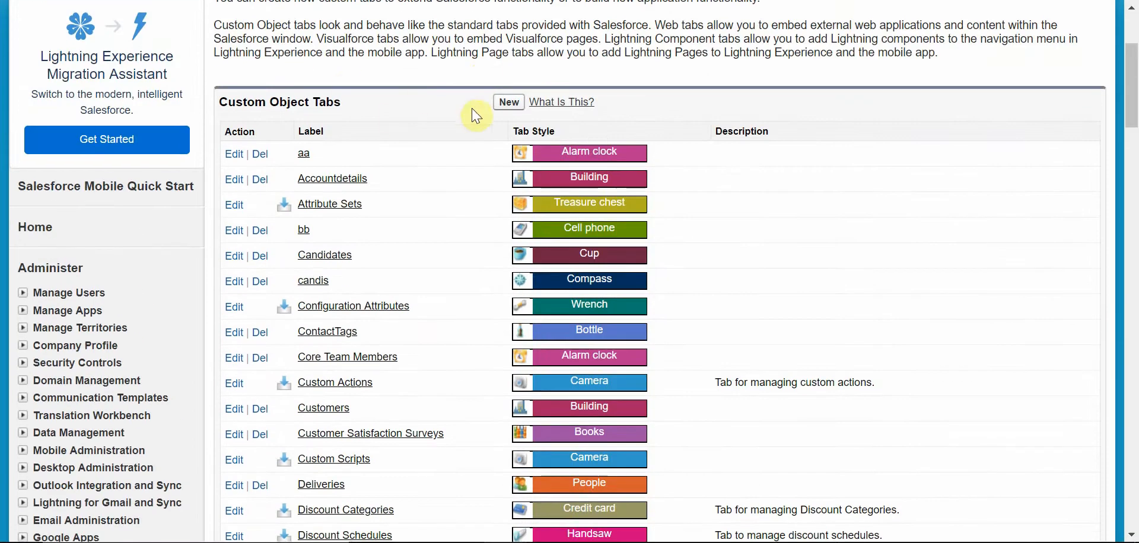
left_click(508, 103)
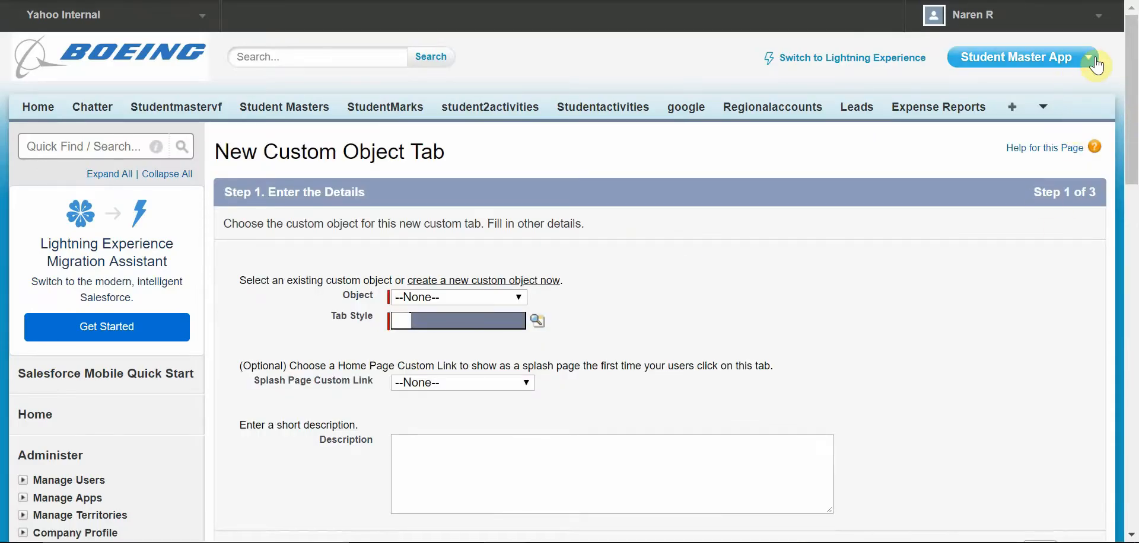
left_click(519, 297)
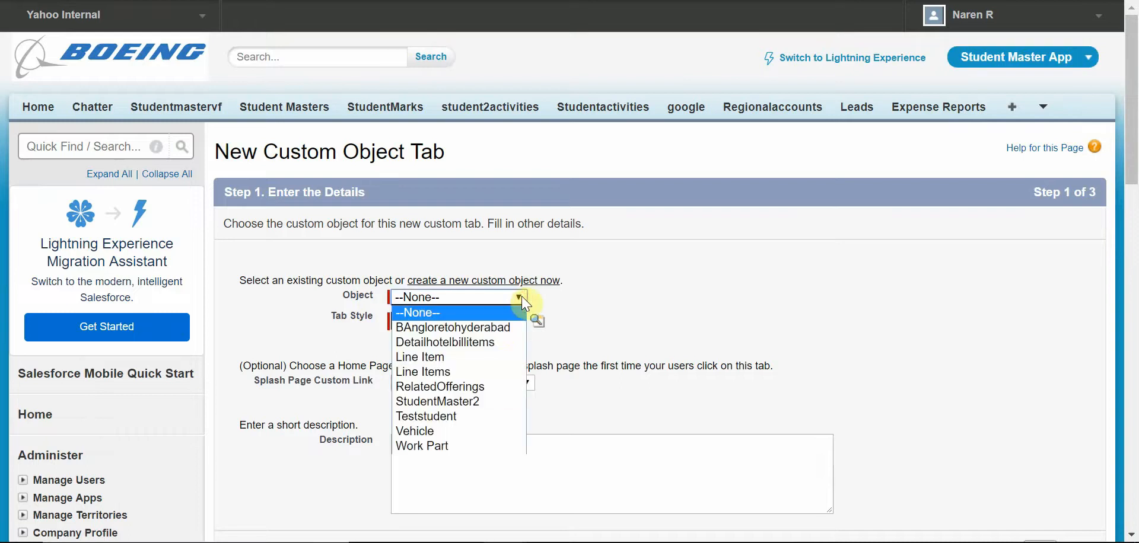
left_click(459, 407)
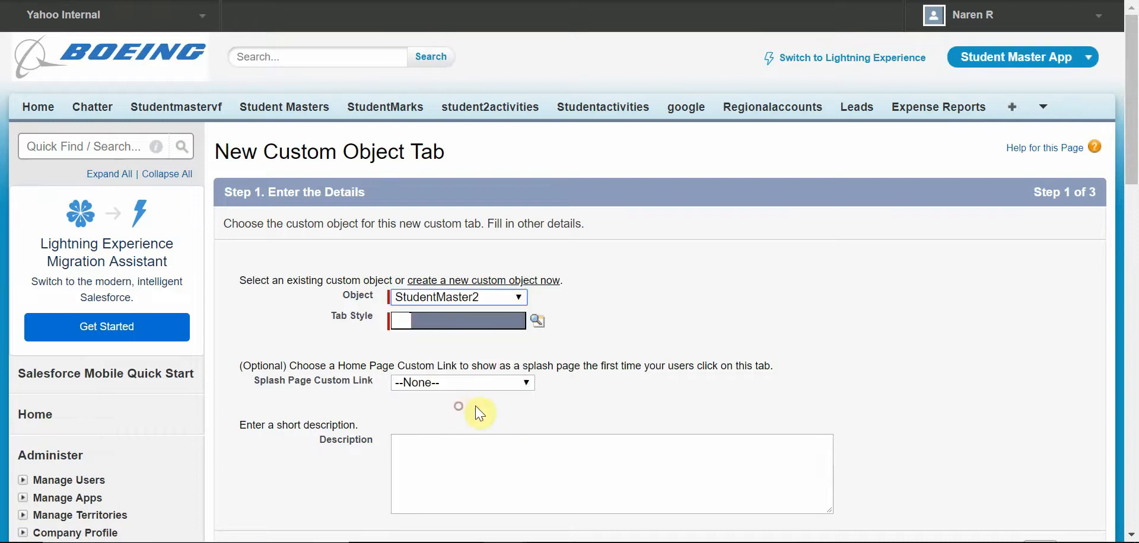
left_click(535, 324)
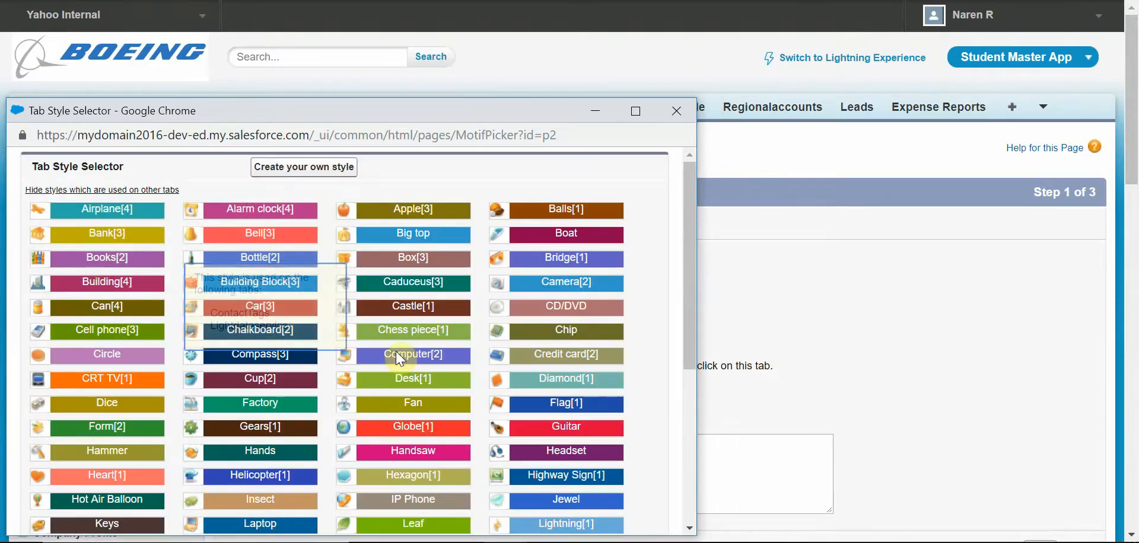
left_click(425, 329)
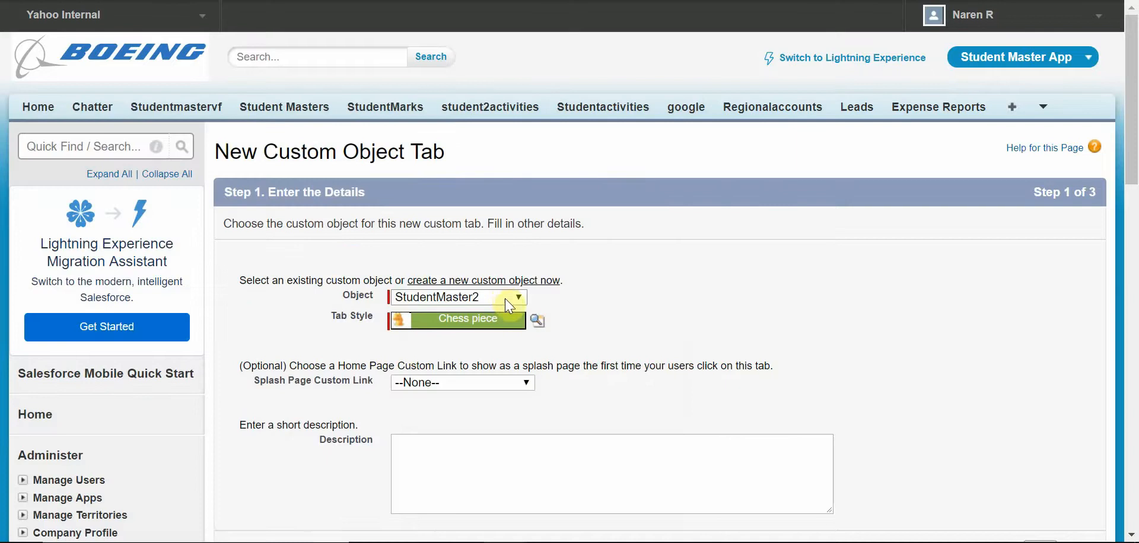
Step: Continue through profile access with Default On tab visibility applied to all profiles
left_click(515, 296)
left_click(515, 296)
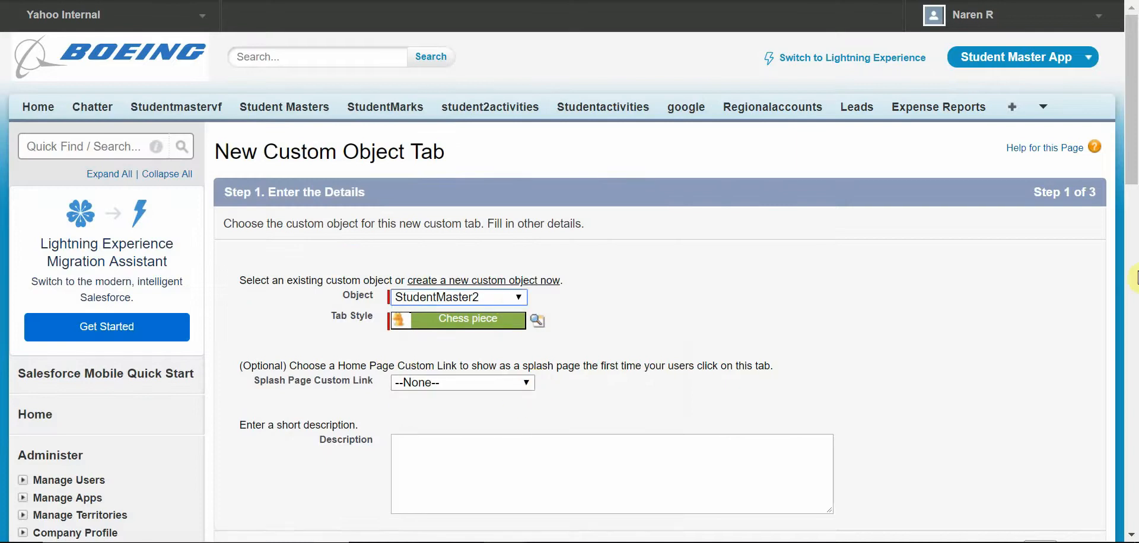
left_click_drag(1136, 180, 1134, 369)
left_click(1047, 204)
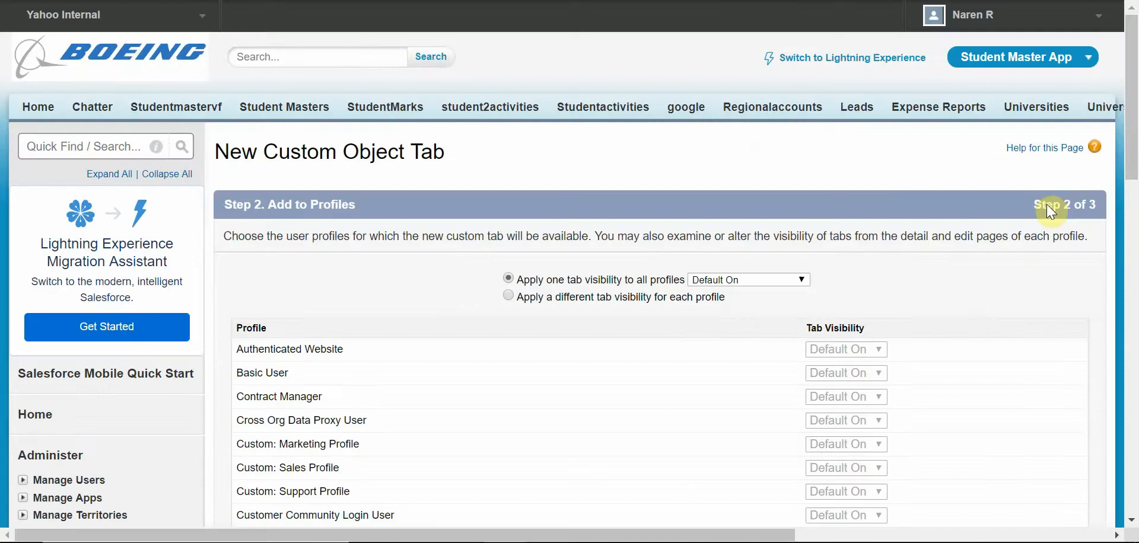
scroll(1109, 279, "down", 15)
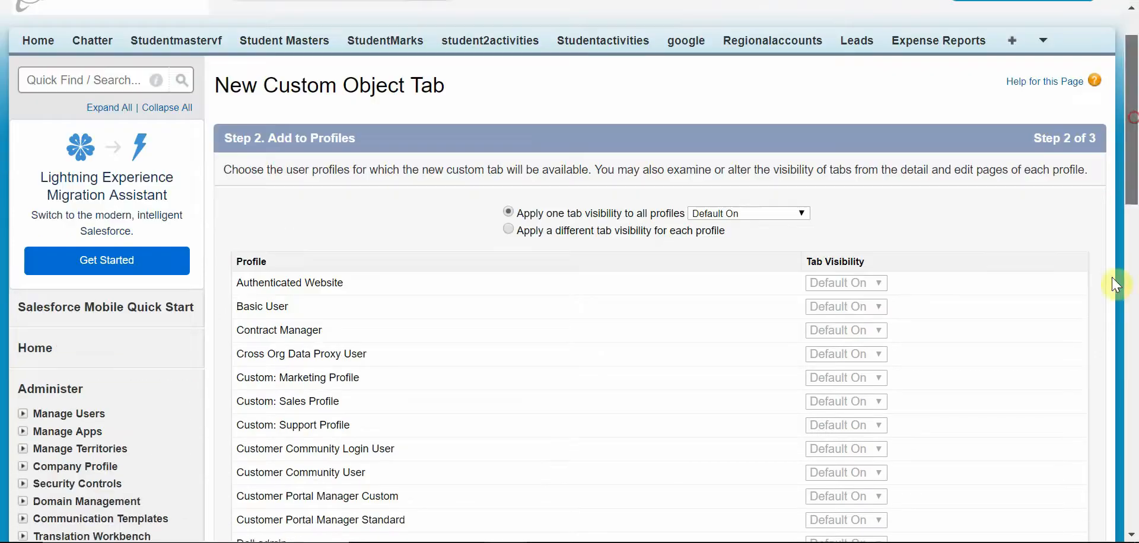
left_click(1047, 249)
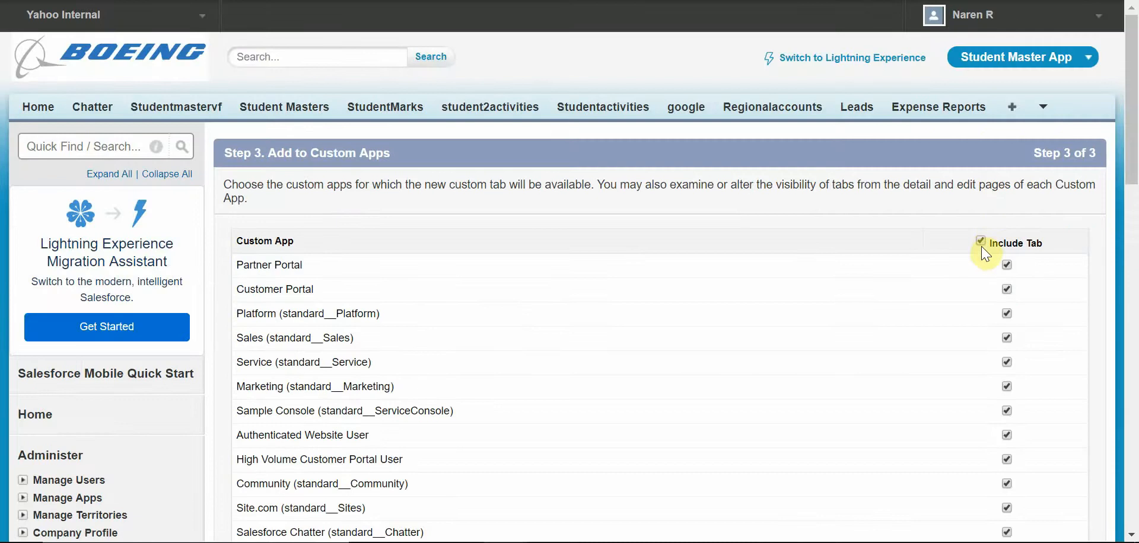
Step: Clear Include Tab for all custom apps and save the new tab
left_click(1087, 59)
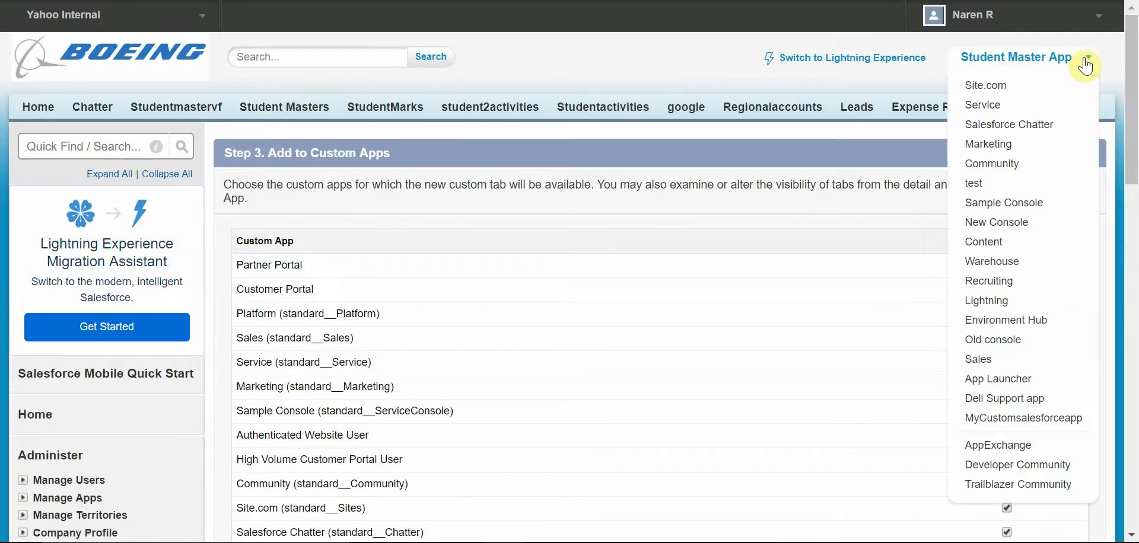
left_click(980, 241)
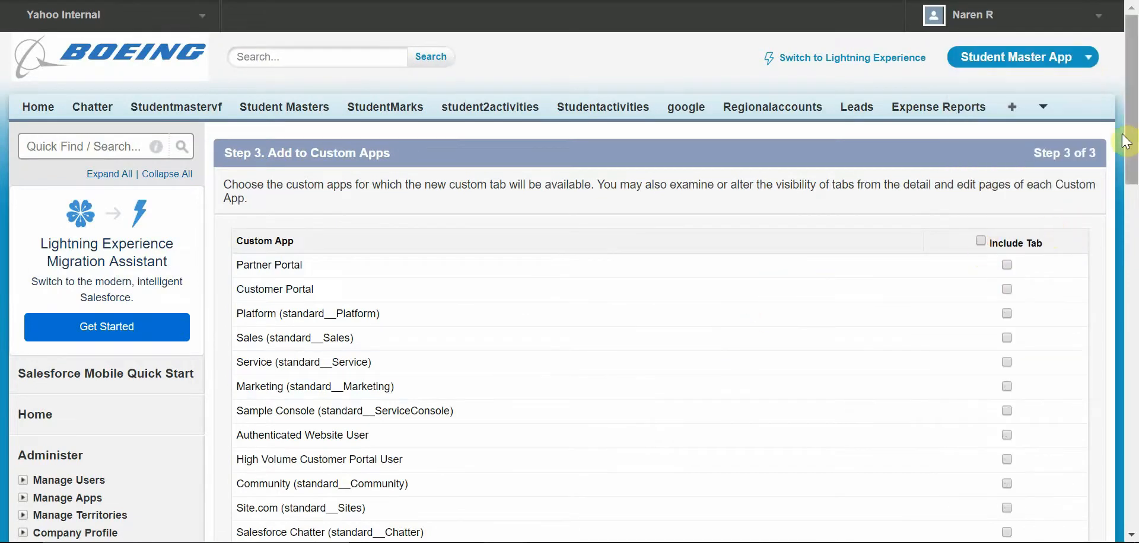
left_click_drag(1125, 141, 1125, 338)
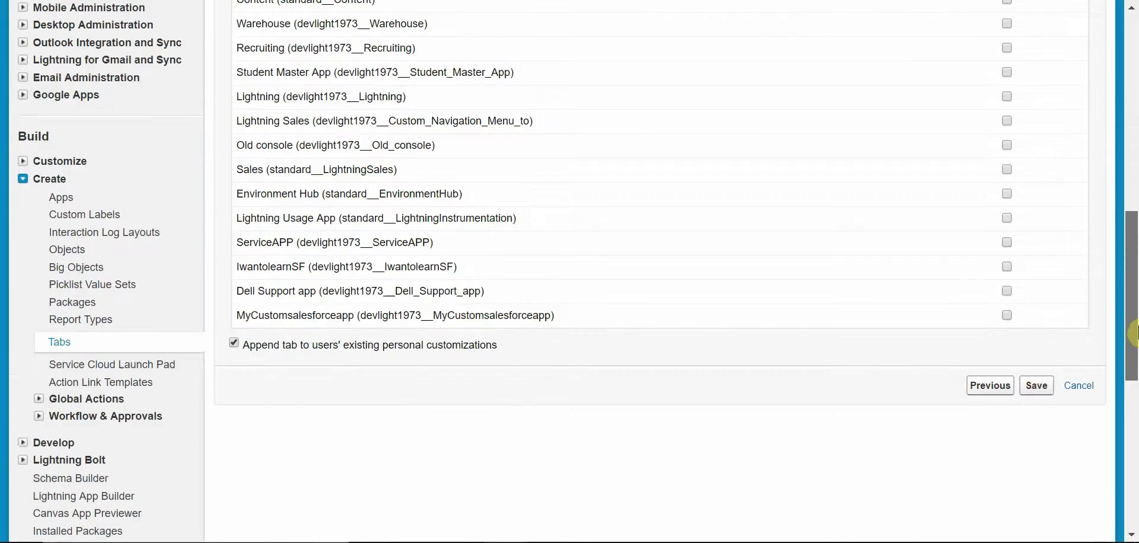
left_click(1039, 386)
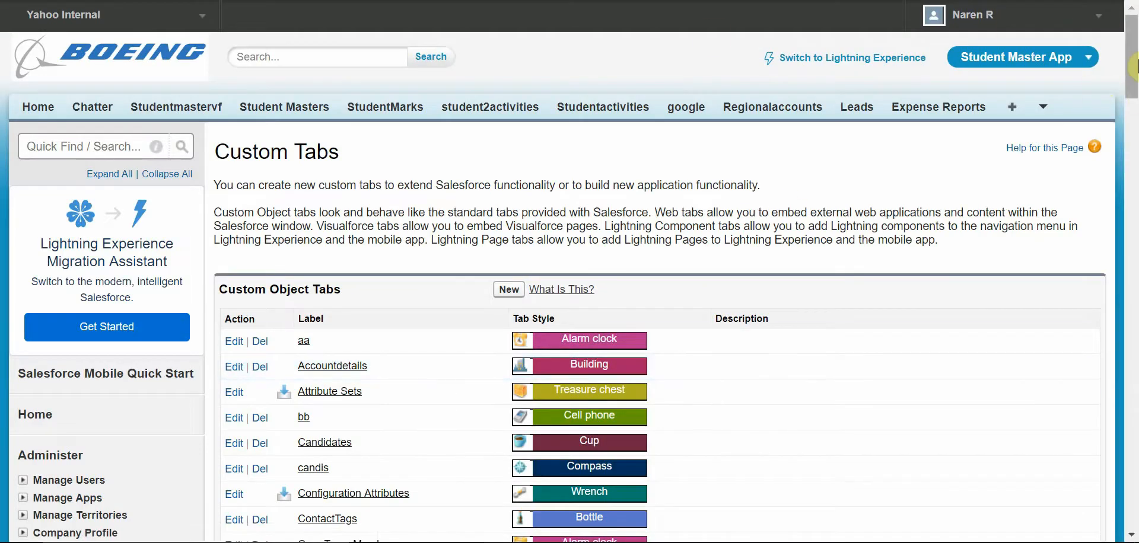
Step: Open the Apps setup page
left_click_drag(1134, 66, 1134, 131)
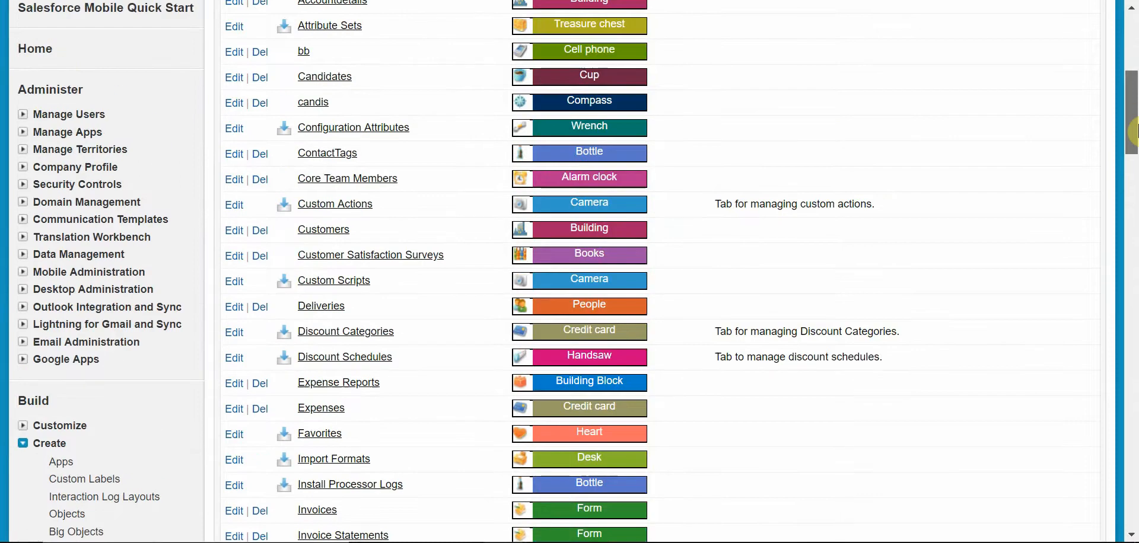
left_click_drag(1134, 131, 1134, 161)
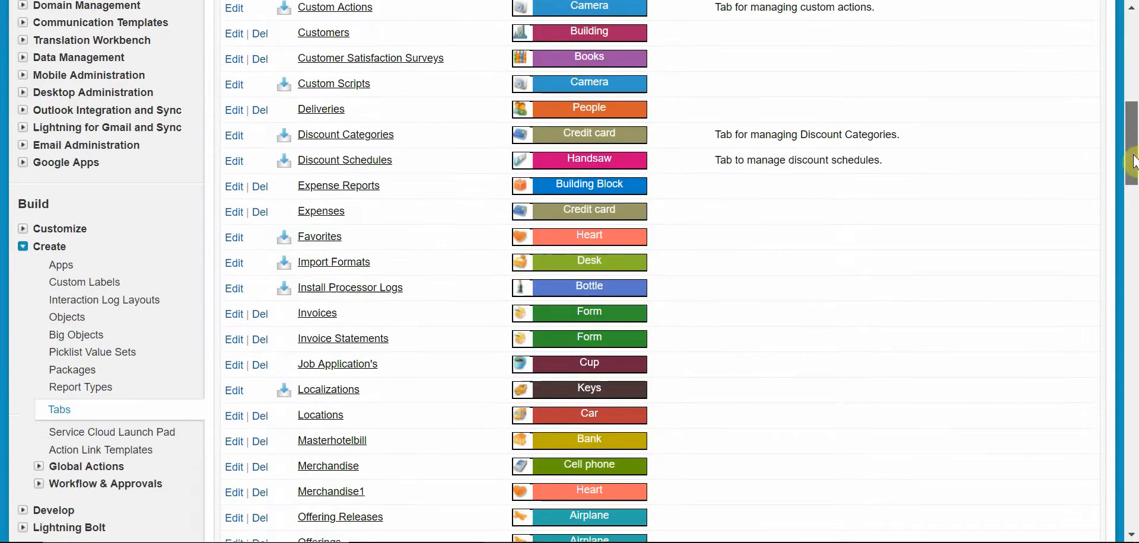
left_click(56, 271)
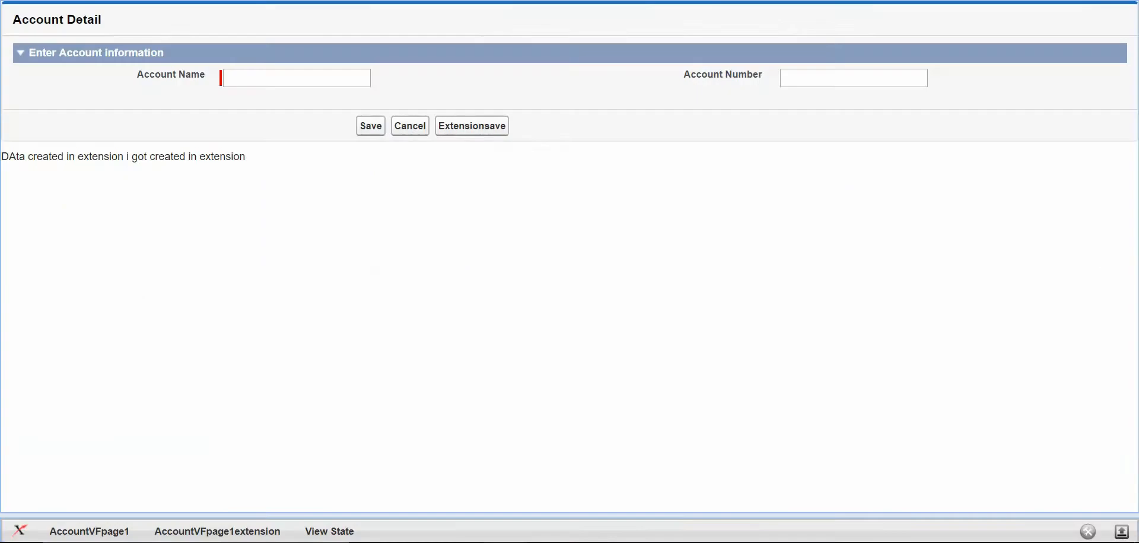
right_click(451, 0)
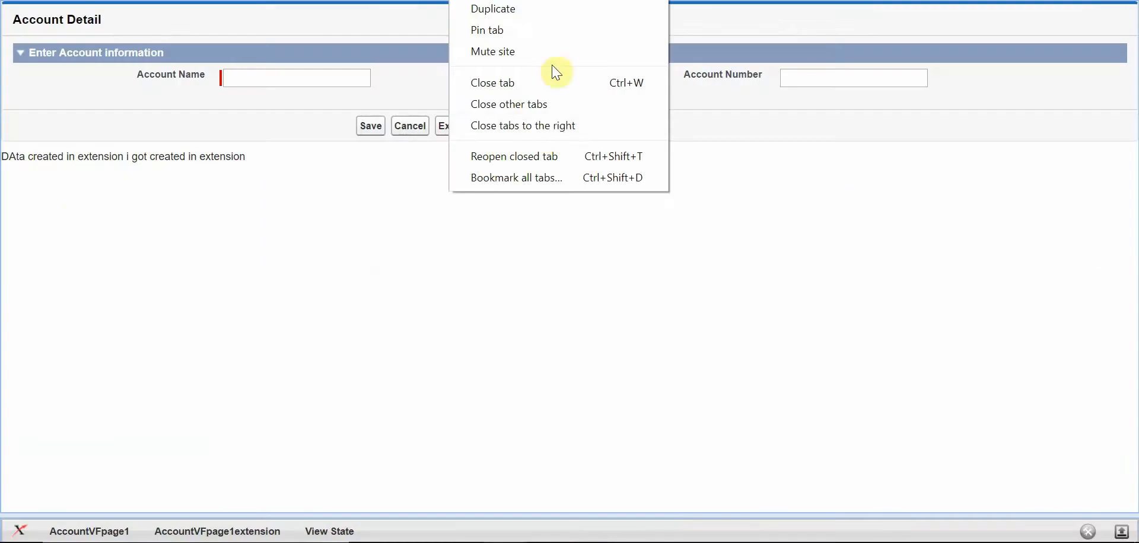
left_click(542, 126)
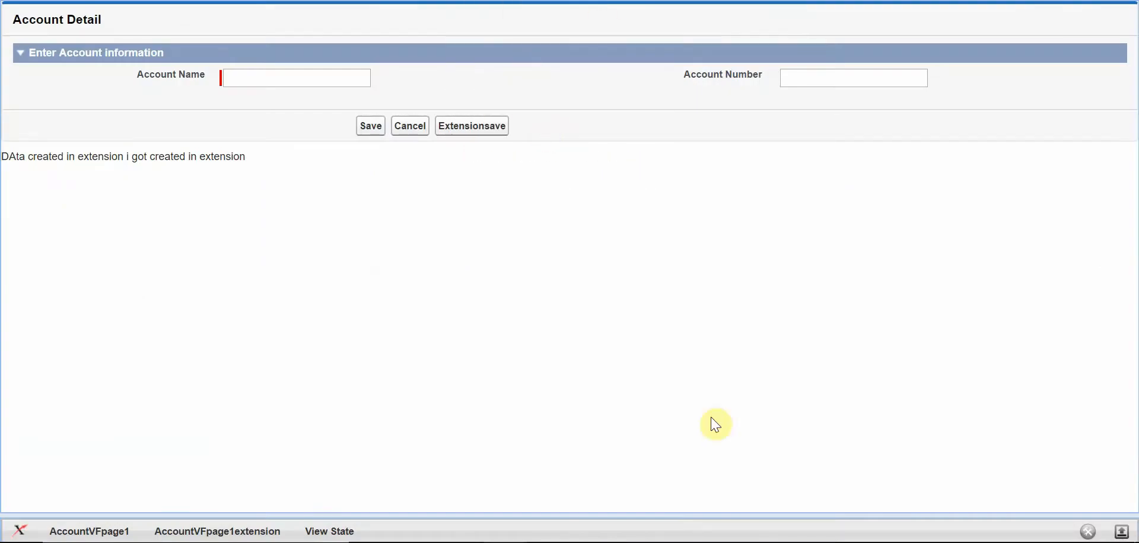
left_click(505, 542)
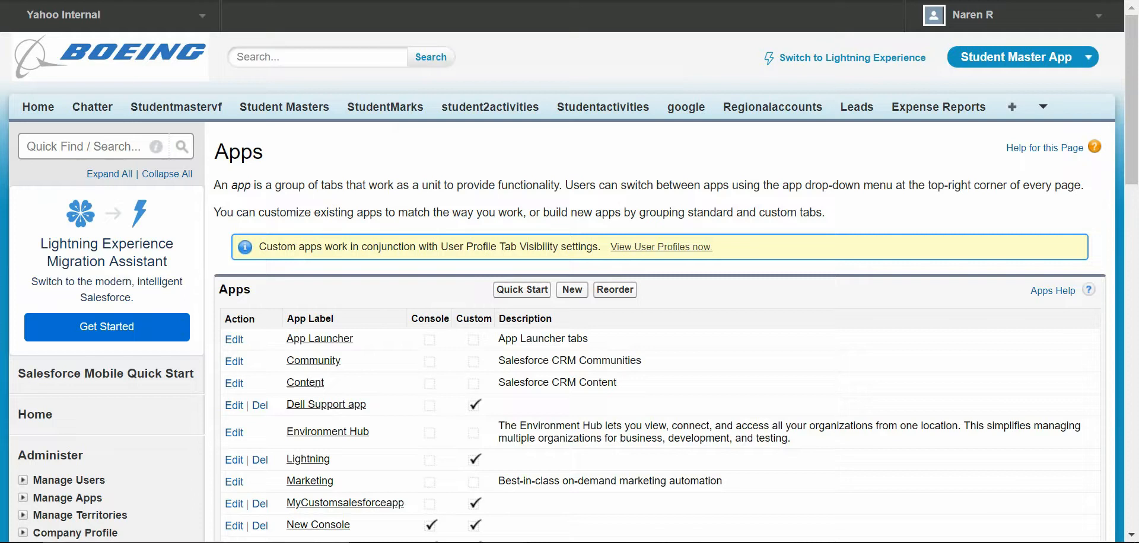
Step: Edit the MyCustomsalesforceapp app and add the Studentmaster tab to its selected tabs
left_click_drag(1131, 85, 1130, 243)
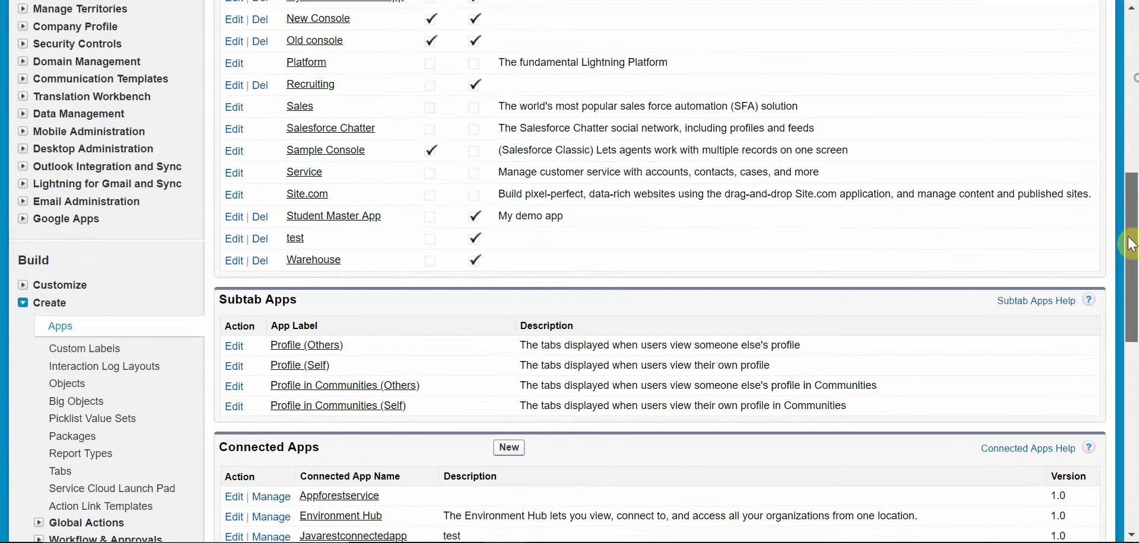
scroll(1131, 243, "up", 2)
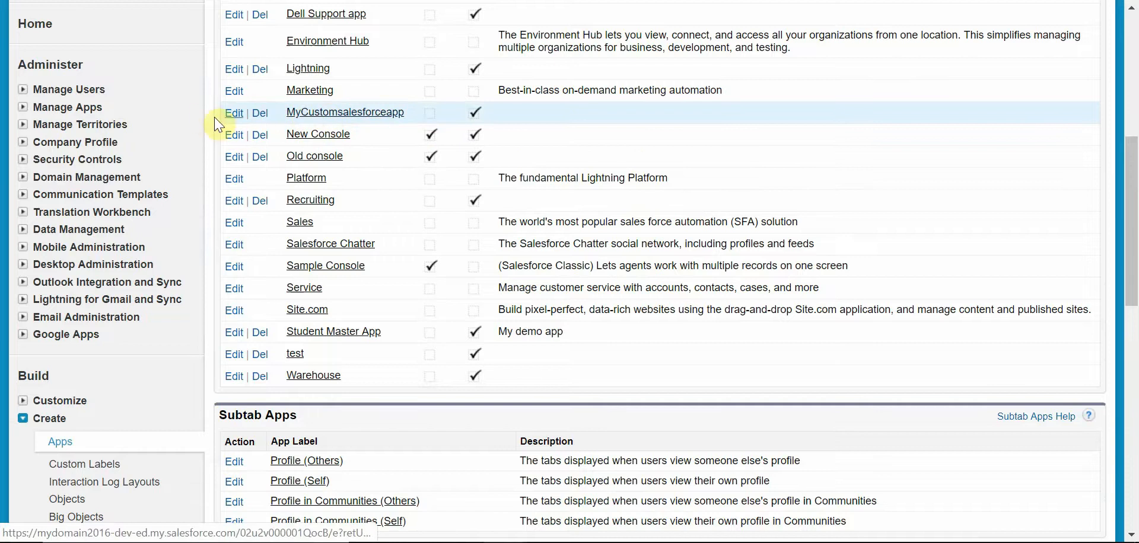
left_click(236, 114)
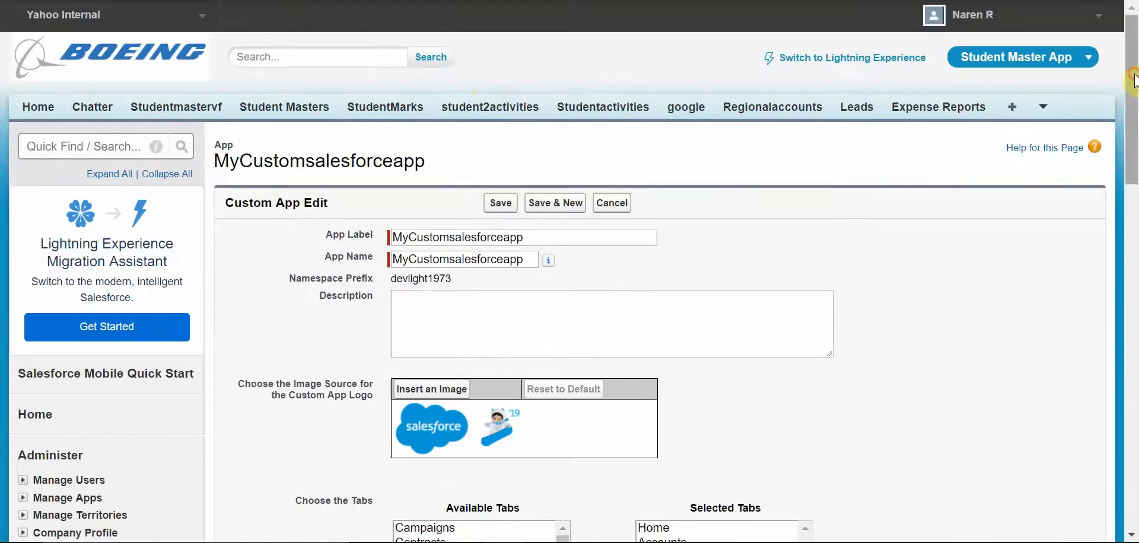
left_click_drag(1132, 79, 1113, 235)
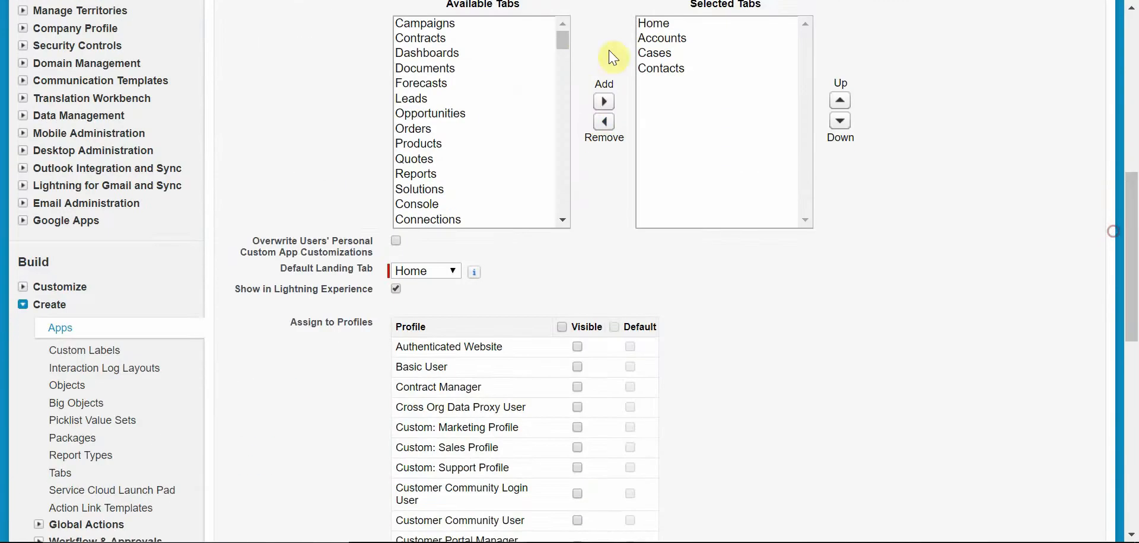
left_click_drag(564, 44, 580, 135)
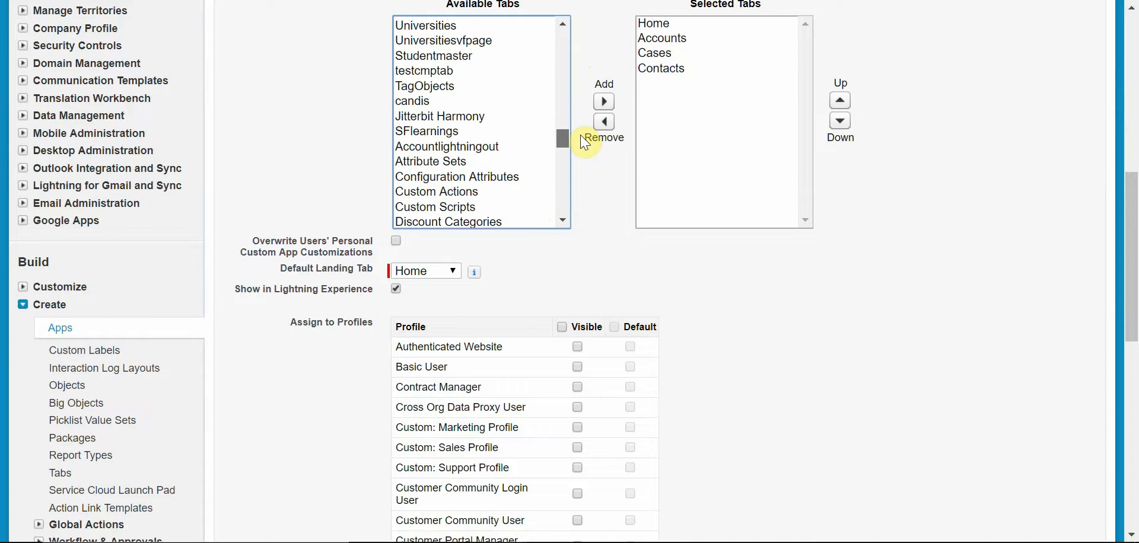
left_click(472, 56)
left_click(602, 104)
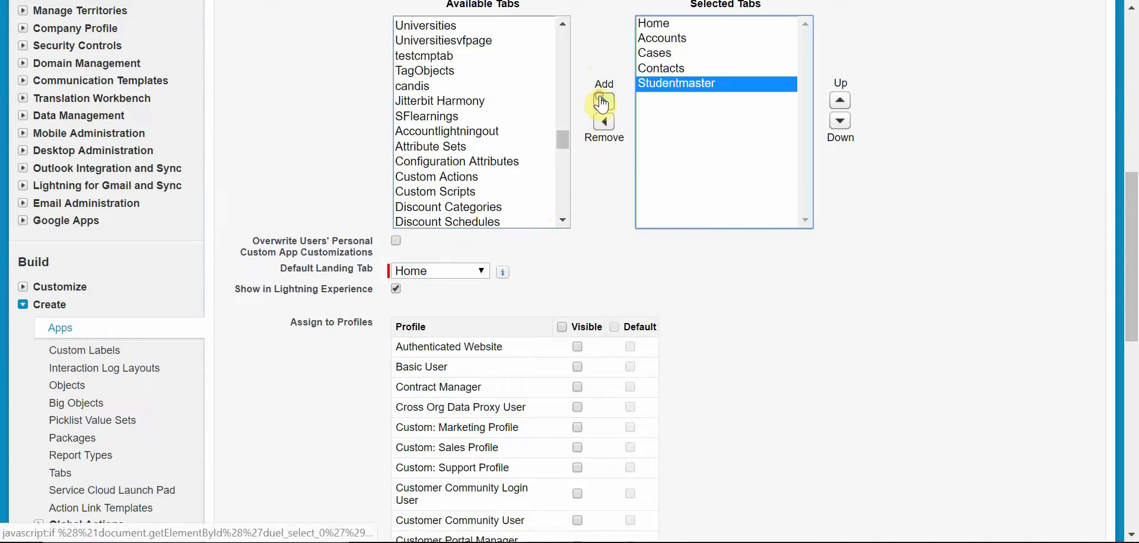
Step: Save the MyCustomsalesforceapp app with its updated tab selection
scroll(978, 261, "down", 4)
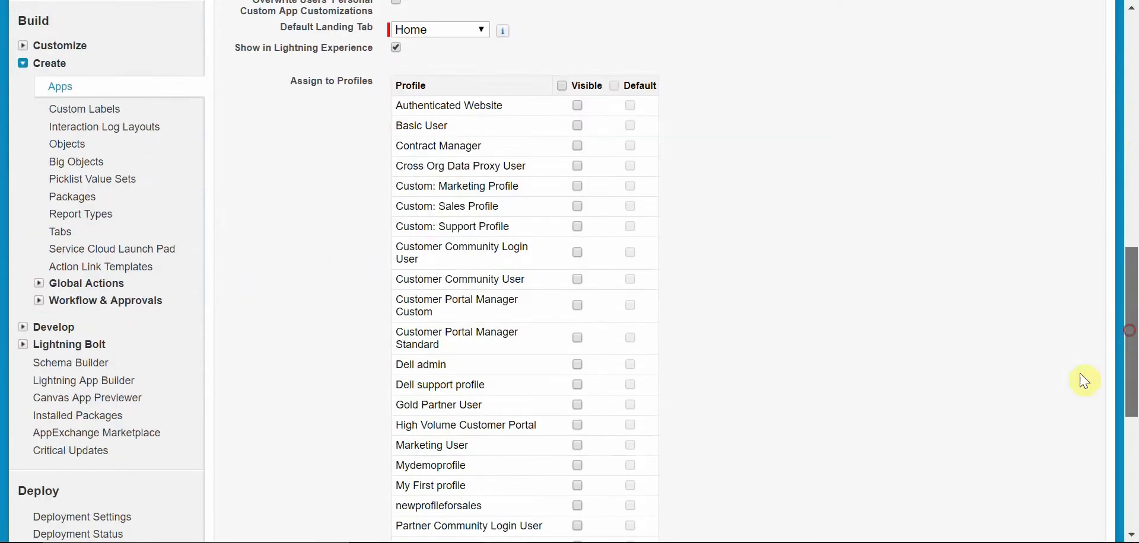
left_click_drag(1130, 381, 1111, 444)
left_click(500, 454)
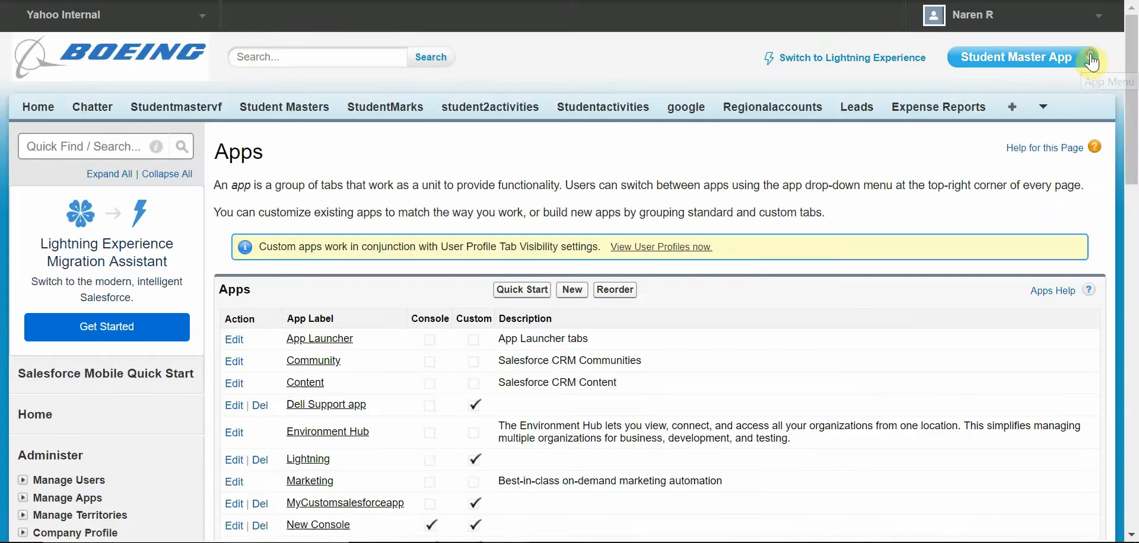
Step: Switch to the MyCustomsalesforceapp app and open a new record form from its Studentmaster tab
left_click(1048, 59)
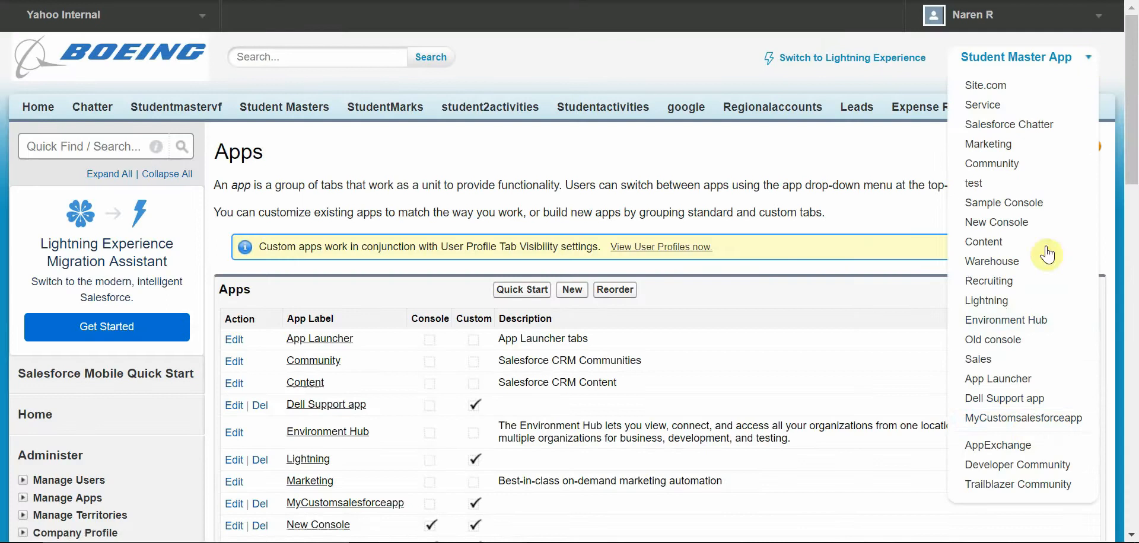
left_click(1039, 418)
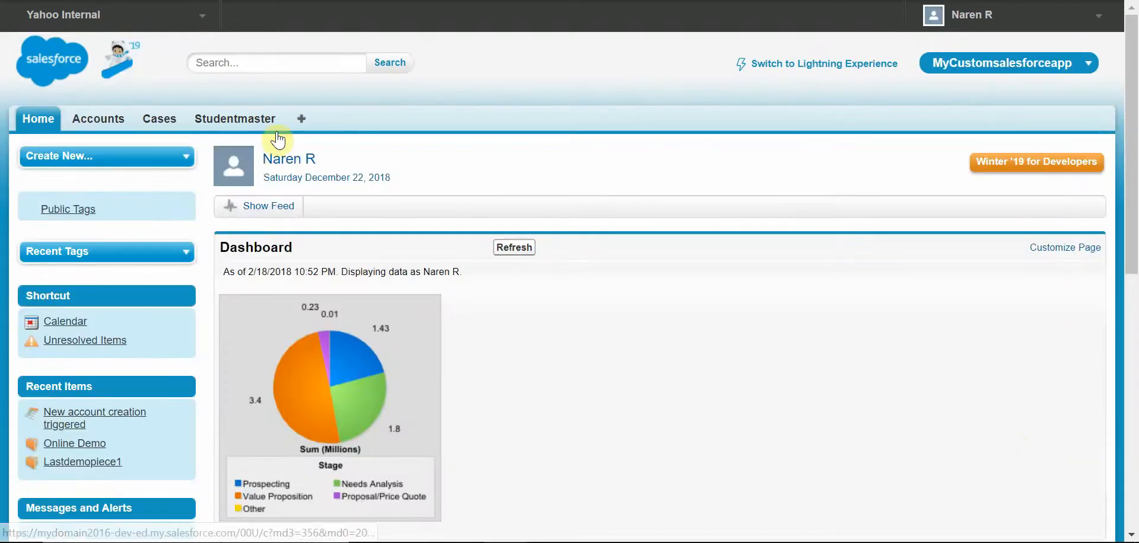
left_click(267, 120)
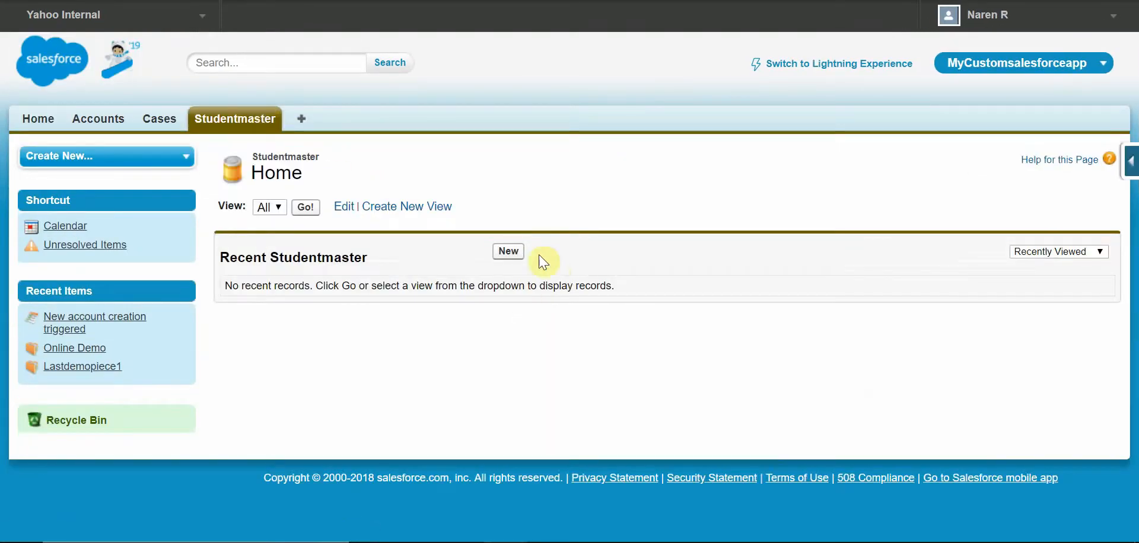
left_click(506, 253)
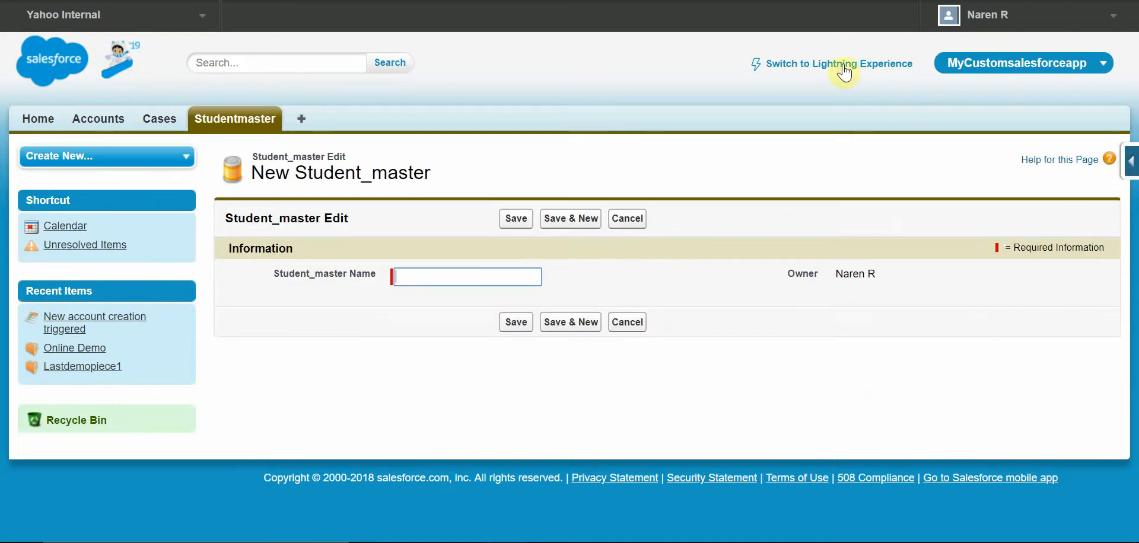
left_click(14, 2)
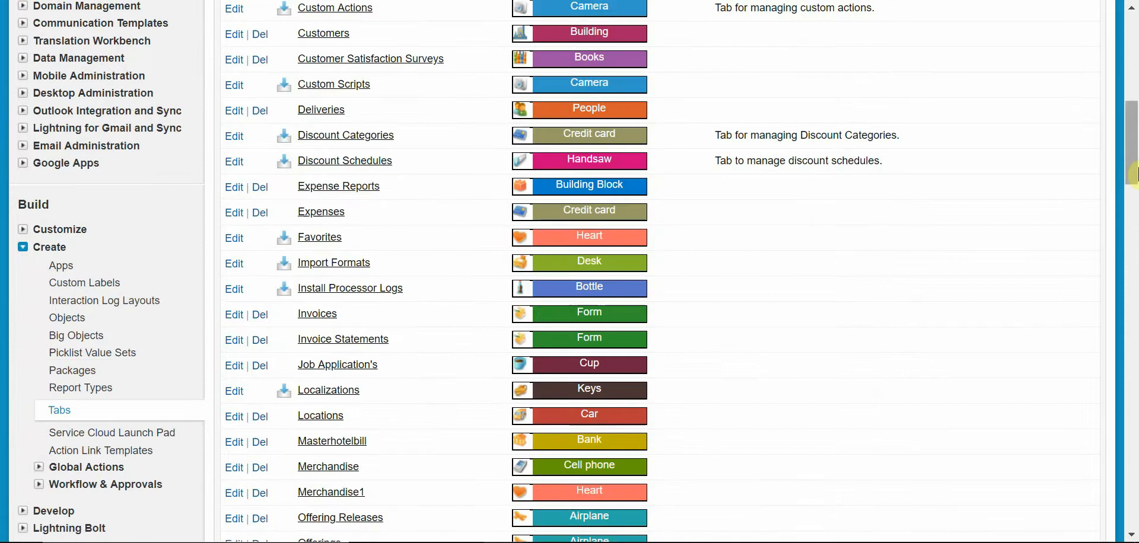
Step: Inspect the StudentMaster2s tab definition in the custom tabs list and its edit page
left_click_drag(1134, 175, 1134, 284)
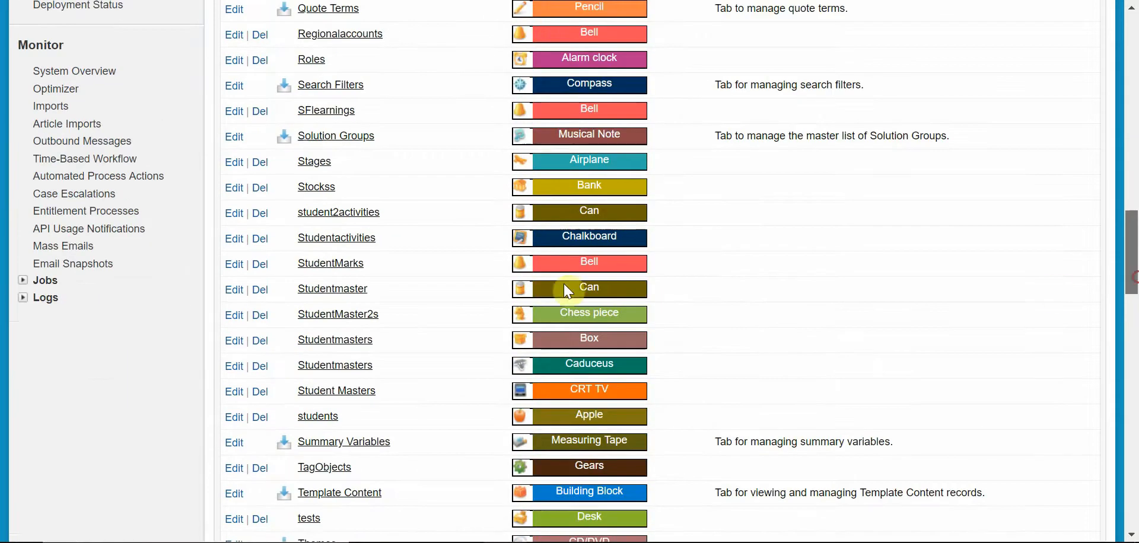
left_click(341, 314)
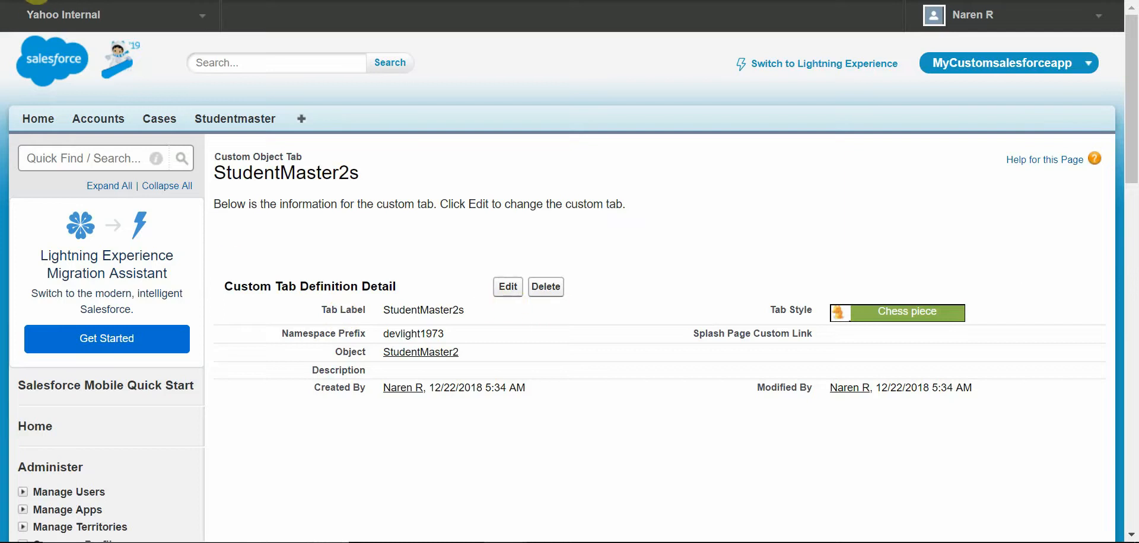
left_click(20, 0)
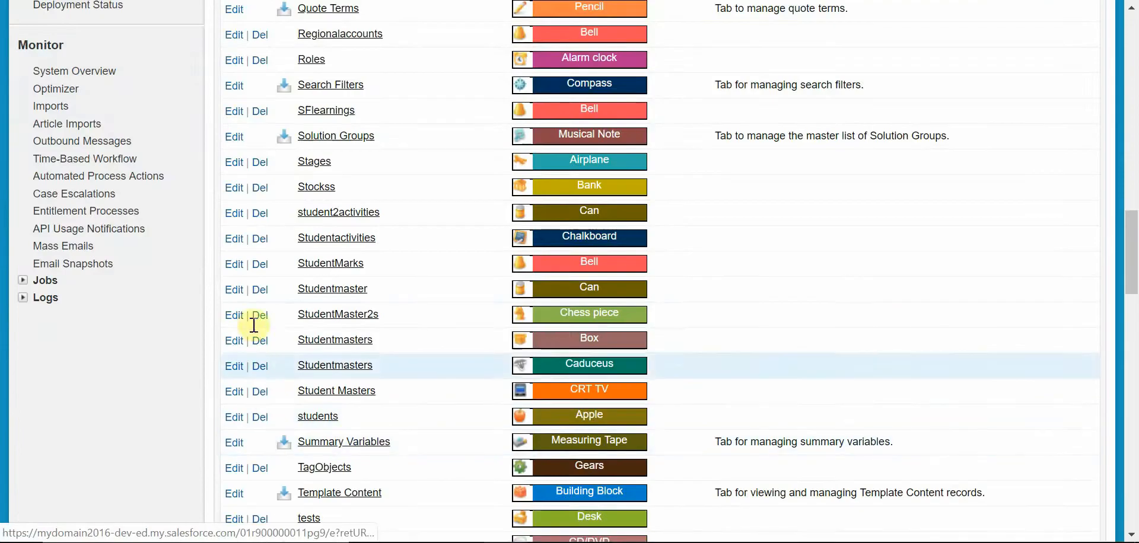
left_click(229, 318)
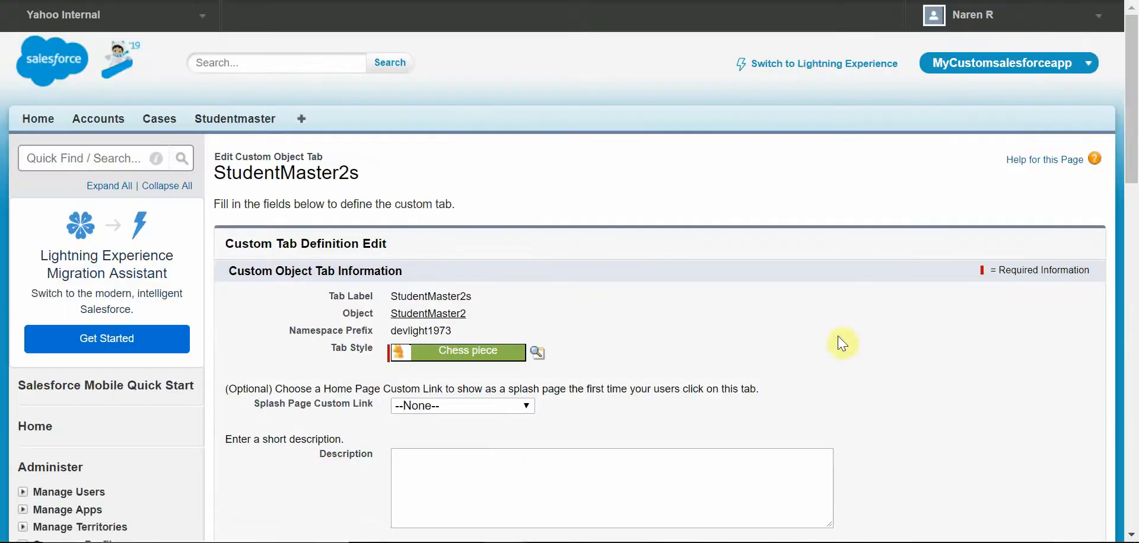
scroll(1129, 207, "down", 4)
scroll(1129, 176, "up", 3)
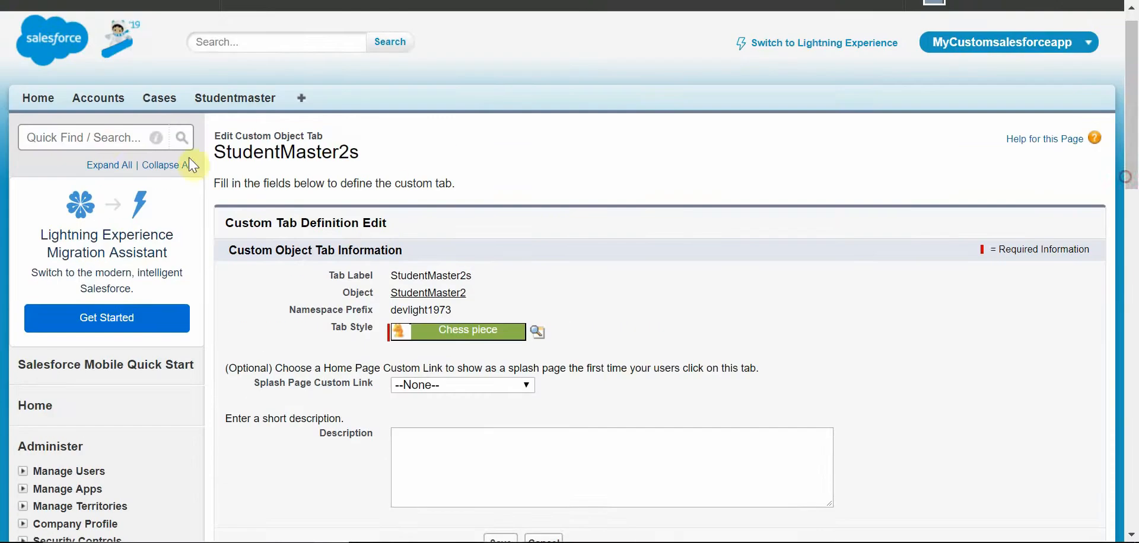
Step: Return to the app's Studentmaster tab
left_click(109, 137)
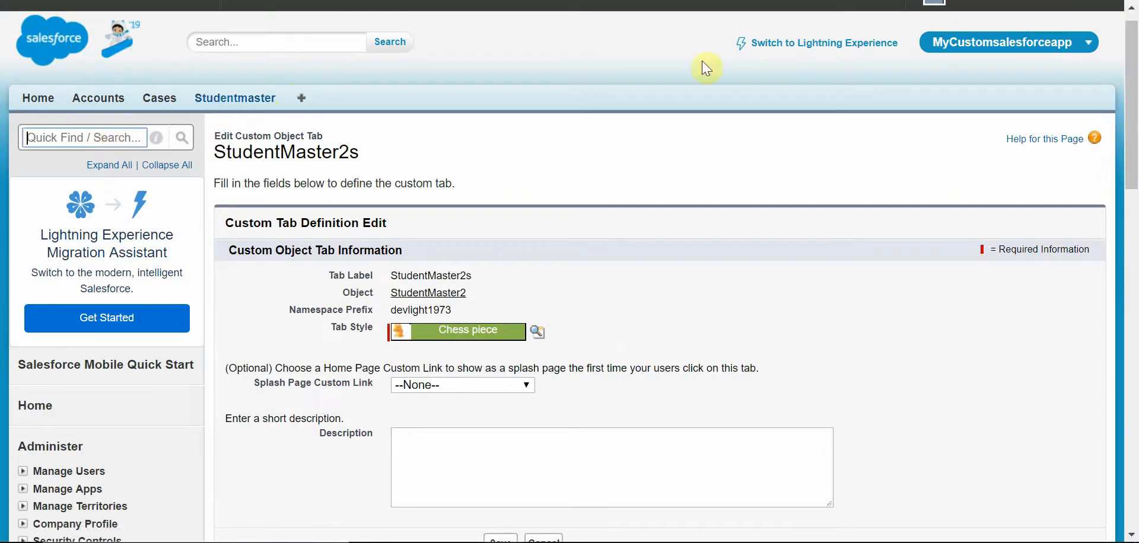
left_click_drag(1119, 91, 1133, 77)
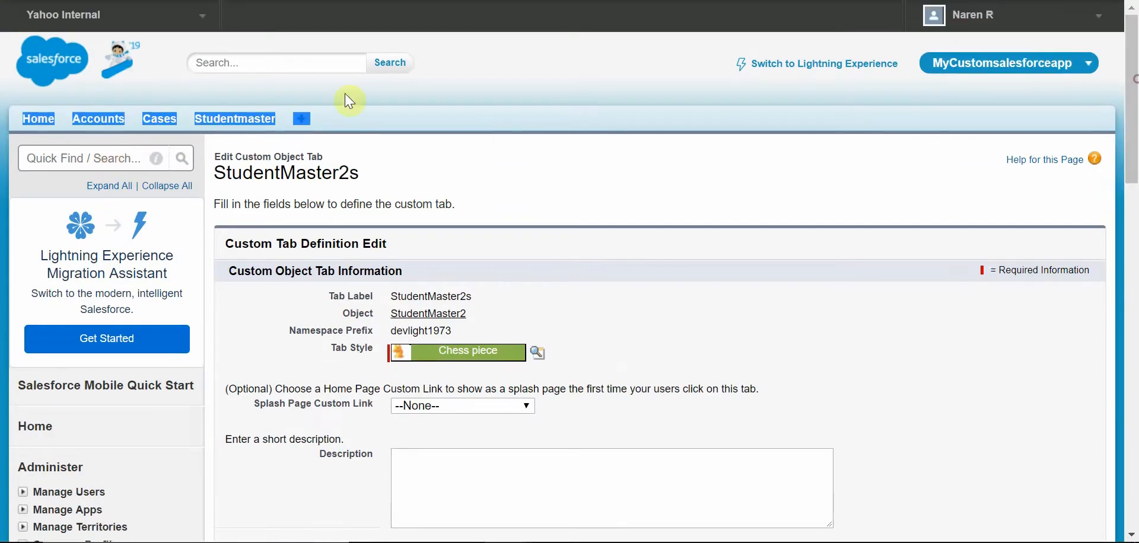
left_click(240, 123)
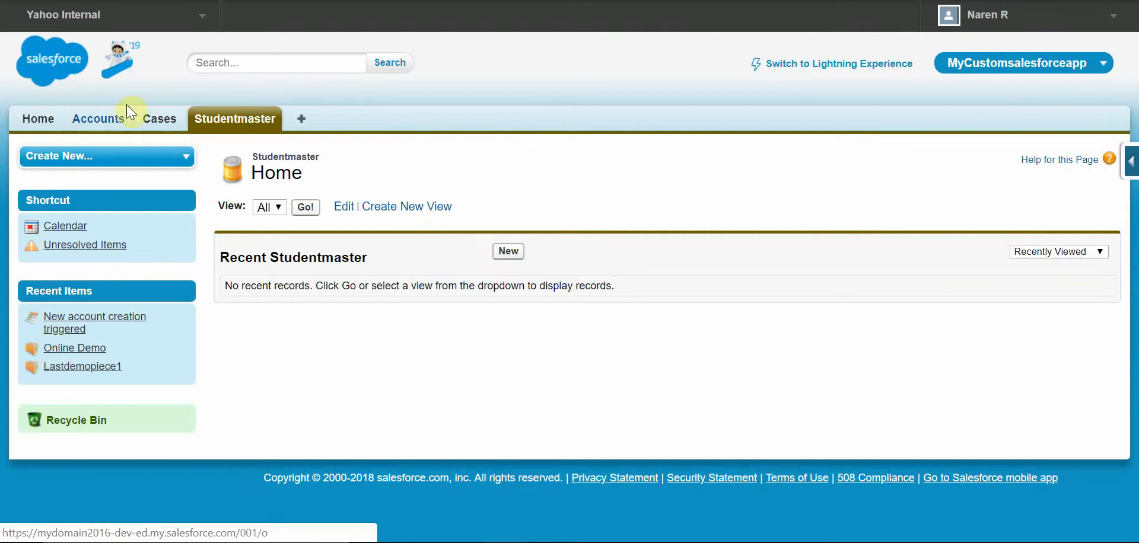
Step: Go back to Setup and search Quick Find for apps to open the Apps page
left_click(1115, 17)
left_click(1046, 76)
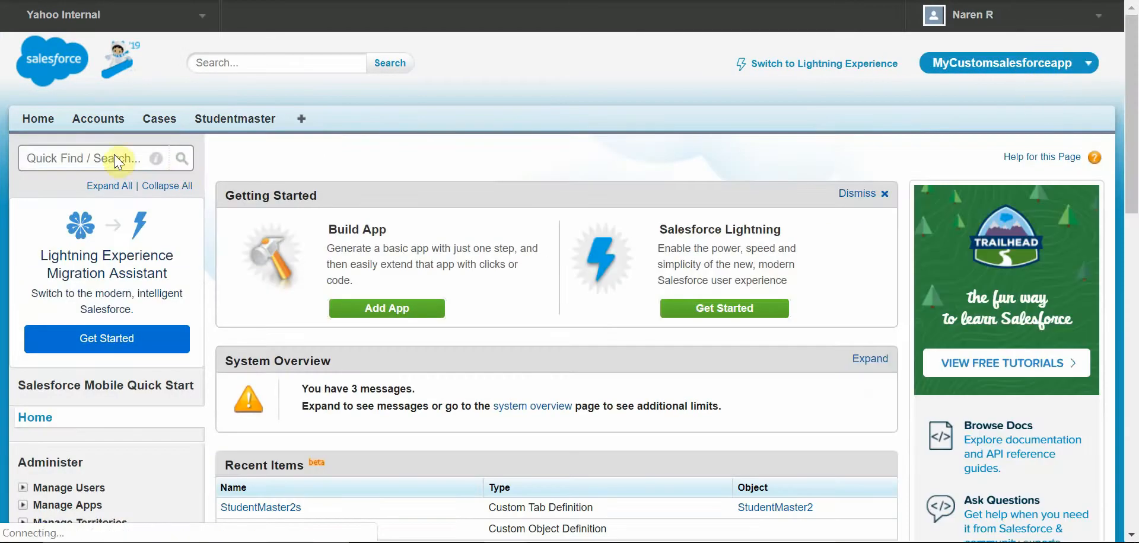
left_click(118, 162)
type("apps")
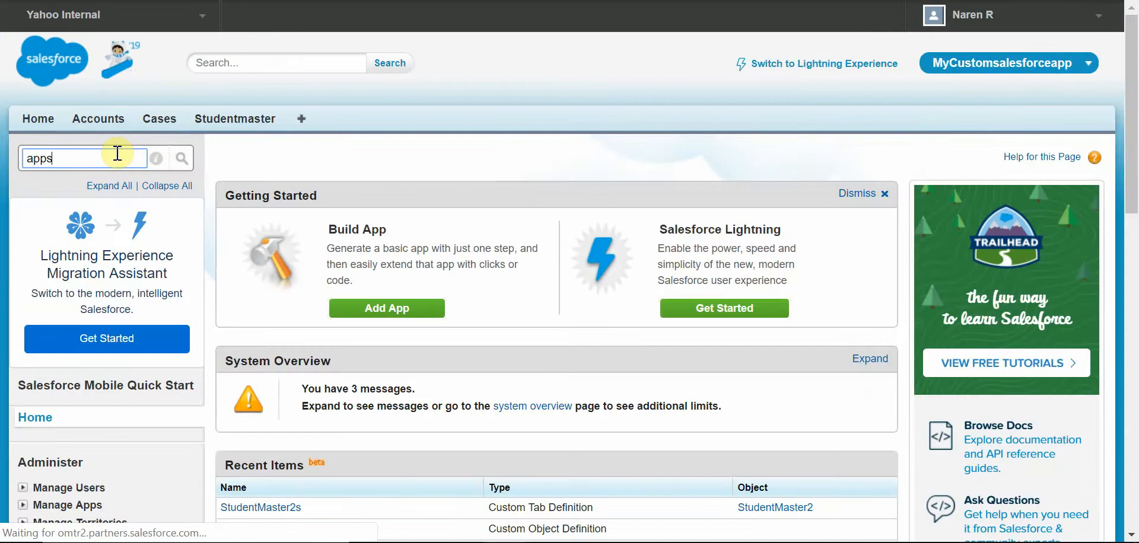
left_click(62, 460)
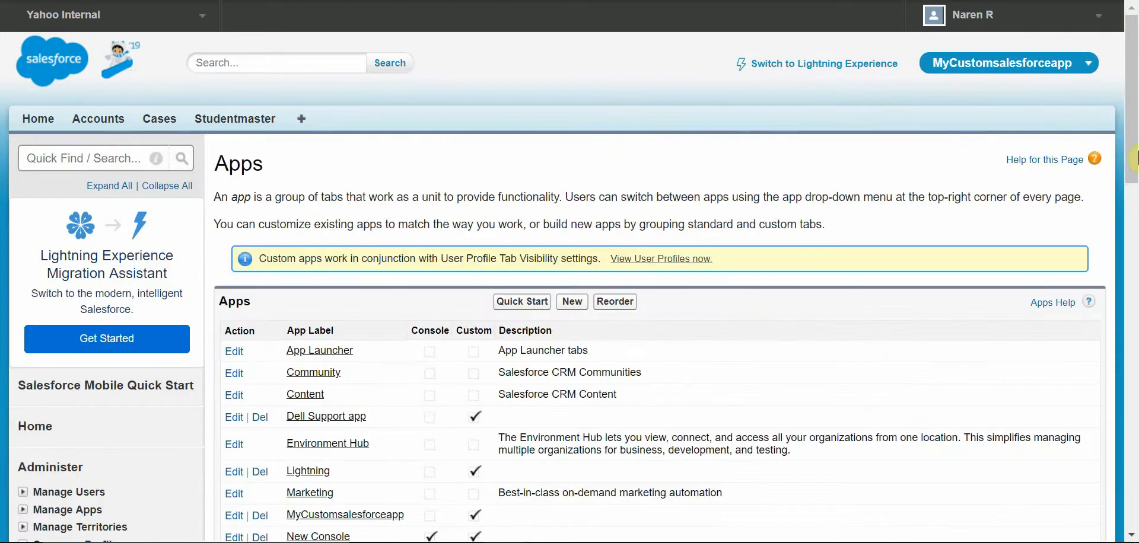
Step: Edit the MyCustomsalesforceapp app and remove the Studentmaster tab from its selected tabs
scroll(1133, 118, "down", 4)
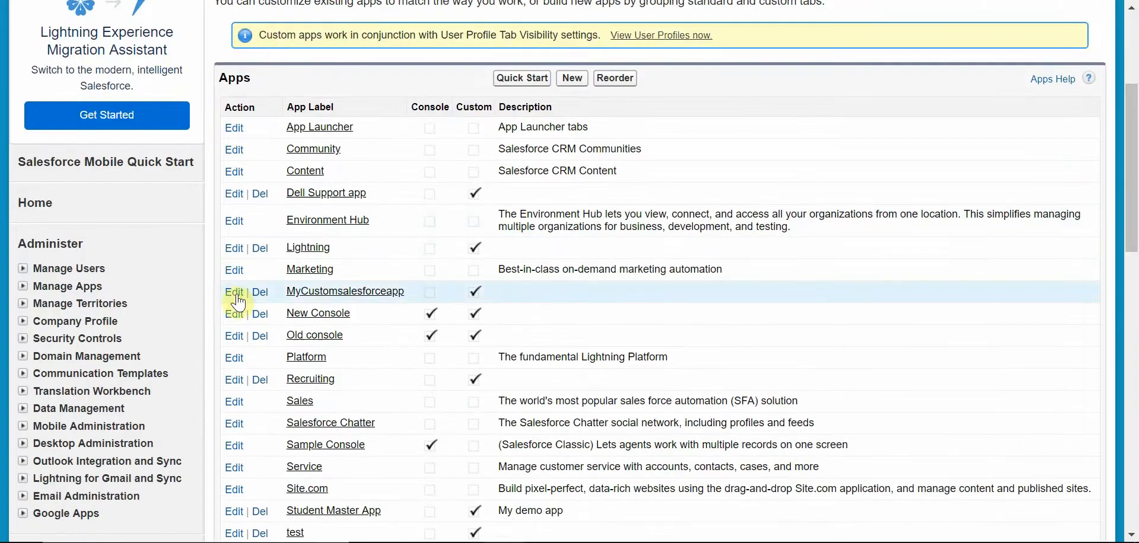
left_click(231, 293)
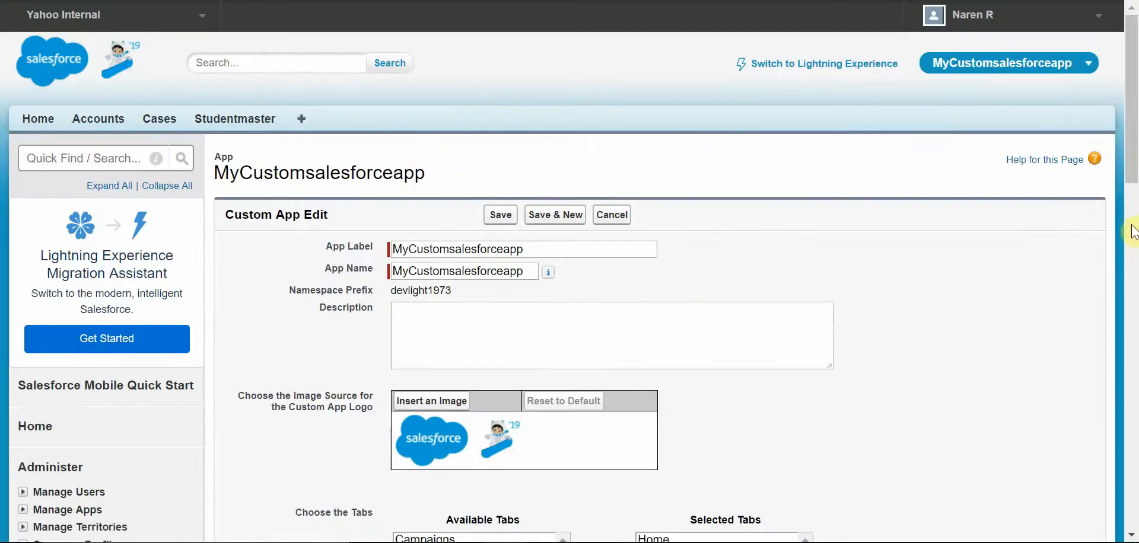
scroll(948, 283, "down", 5)
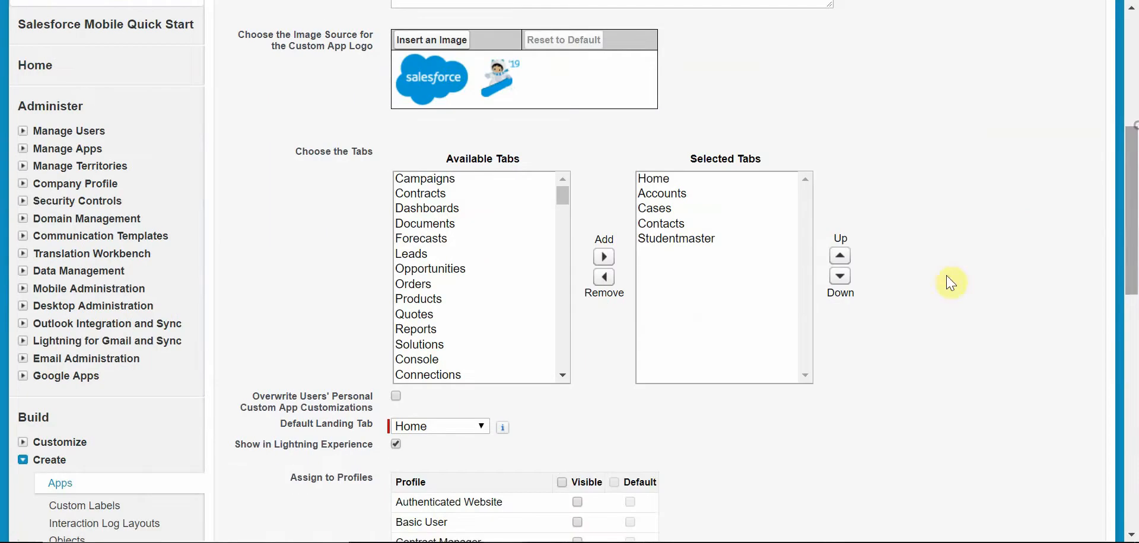
left_click(703, 241)
left_click(604, 277)
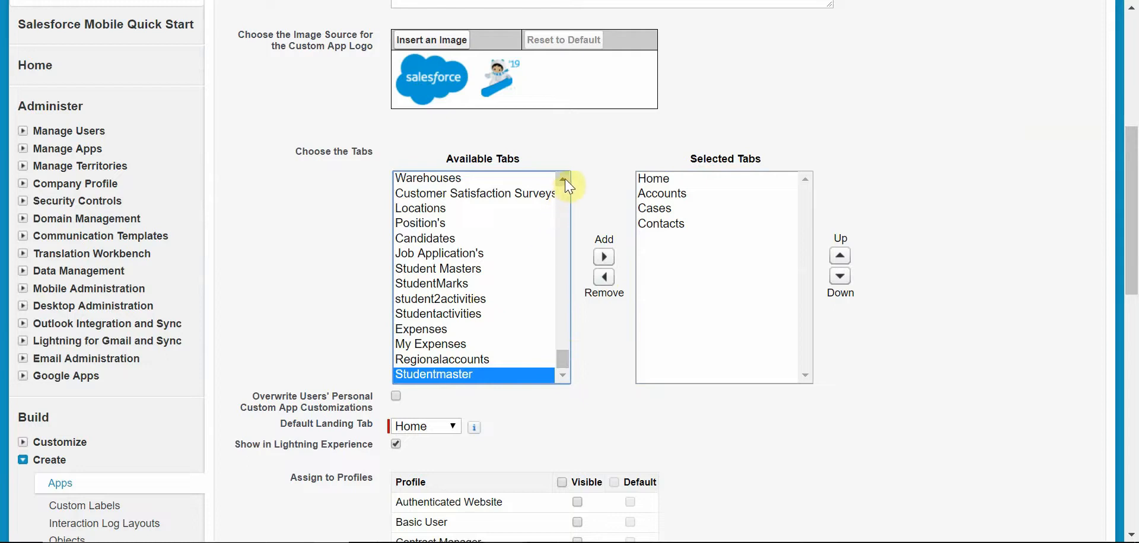
Step: Add the StudentMaster2s tab to the app's selected tabs and save the app
left_click_drag(562, 180, 565, 181)
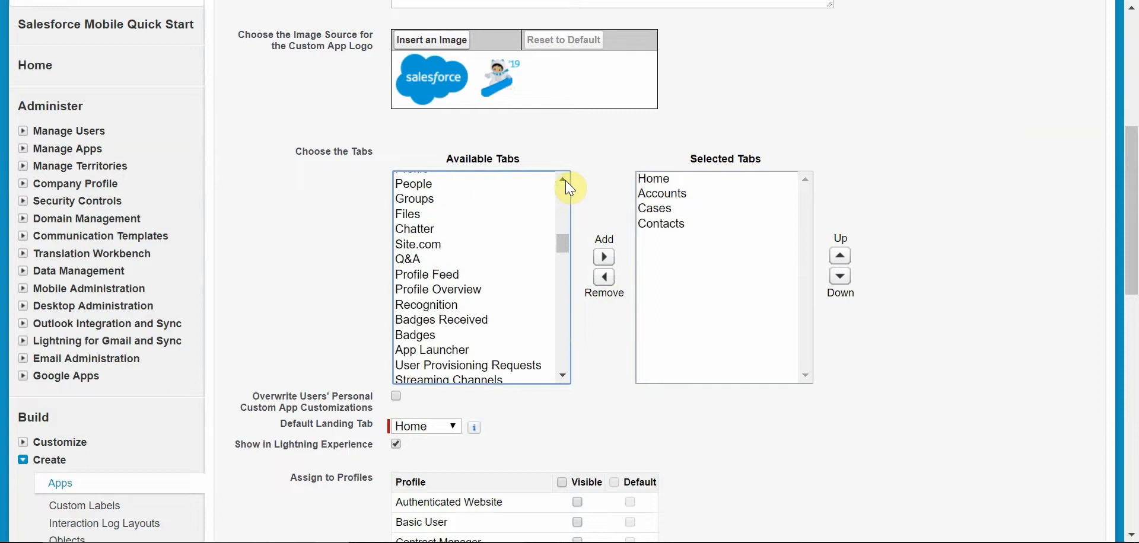
left_click_drag(560, 240, 556, 265)
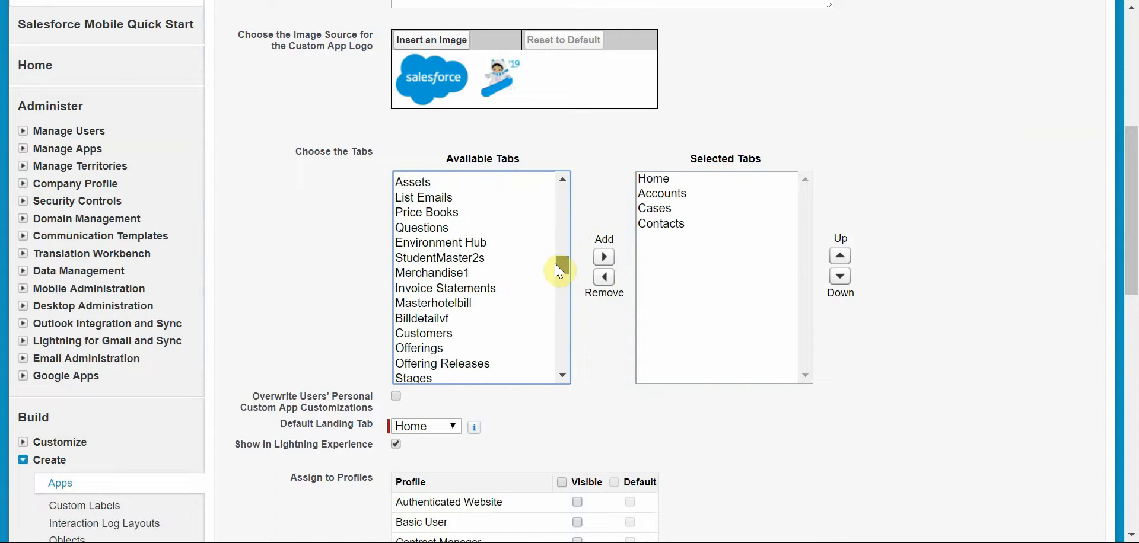
left_click(492, 261)
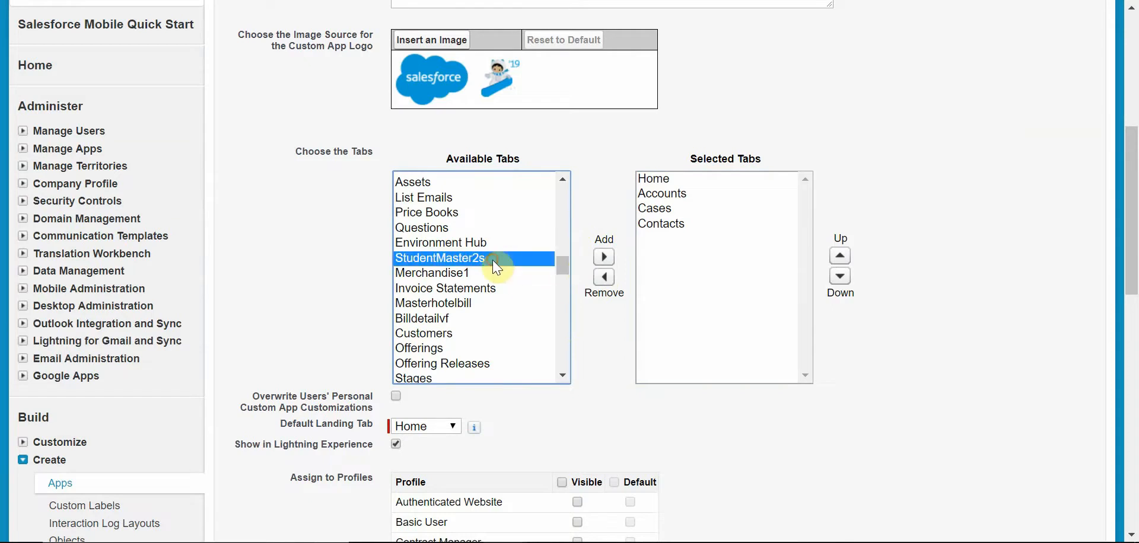
left_click(609, 259)
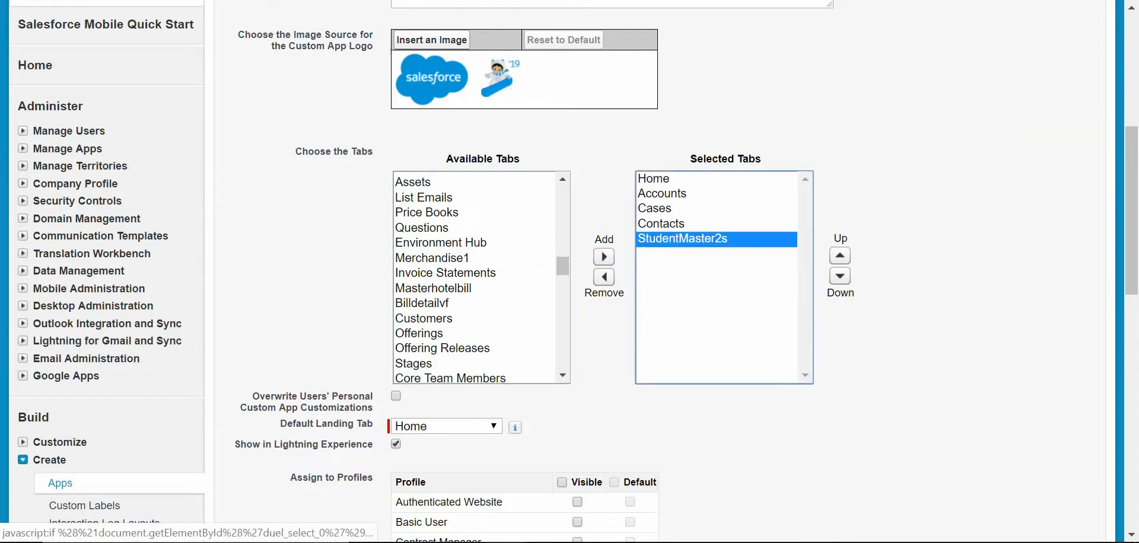
scroll(434, 478, "down", 12)
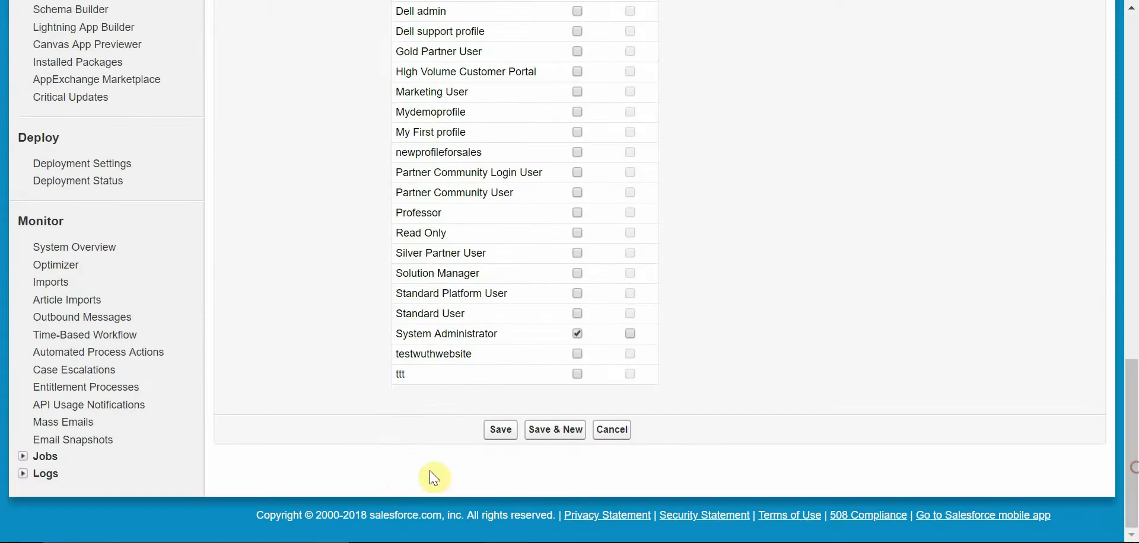
left_click(561, 429)
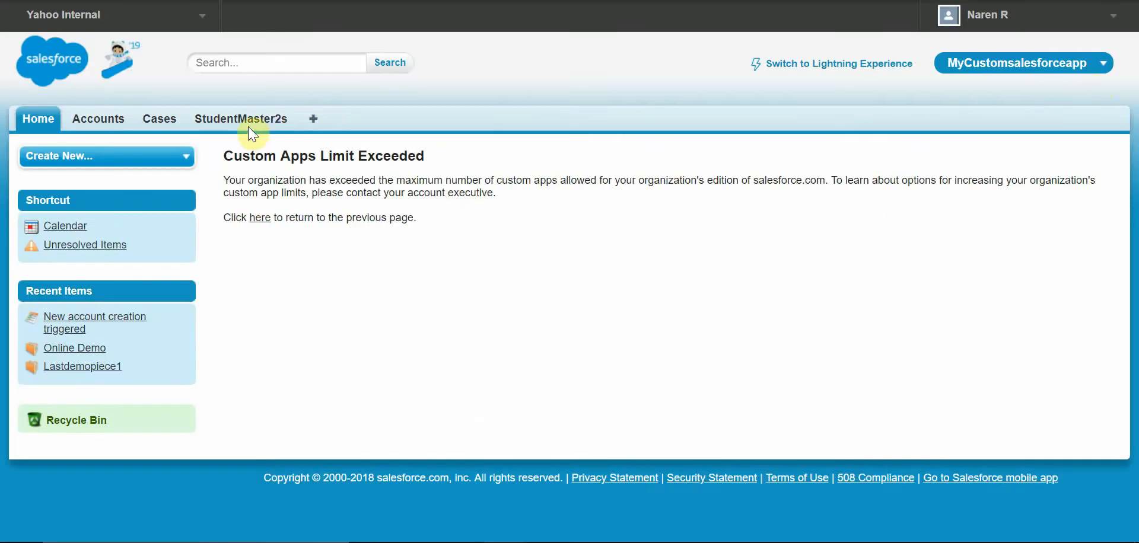
Step: Open the StudentMaster2s tab, start a new record, and enter the student's name and Age 19
left_click(249, 122)
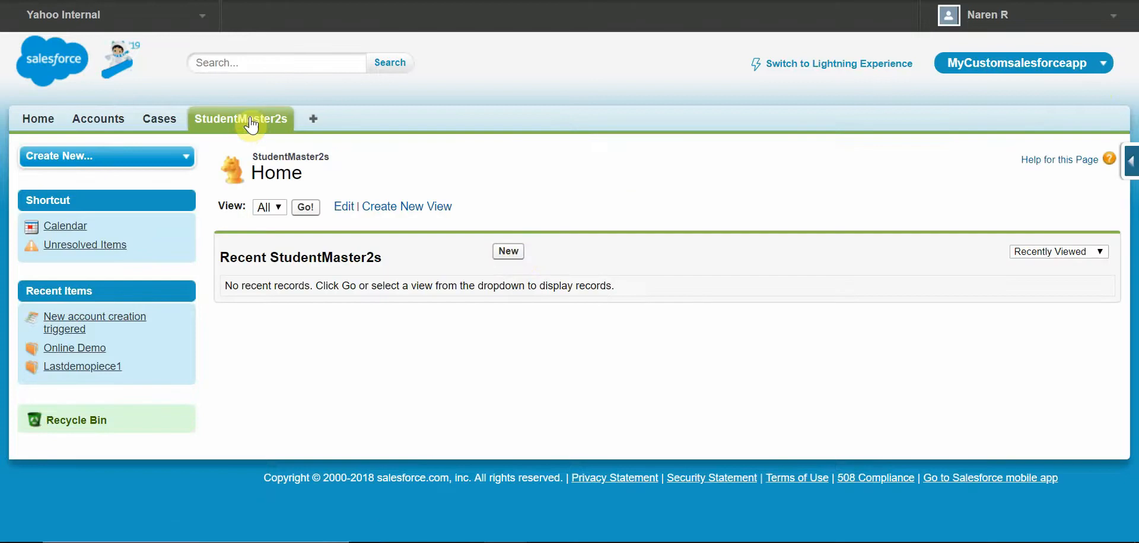
left_click(511, 251)
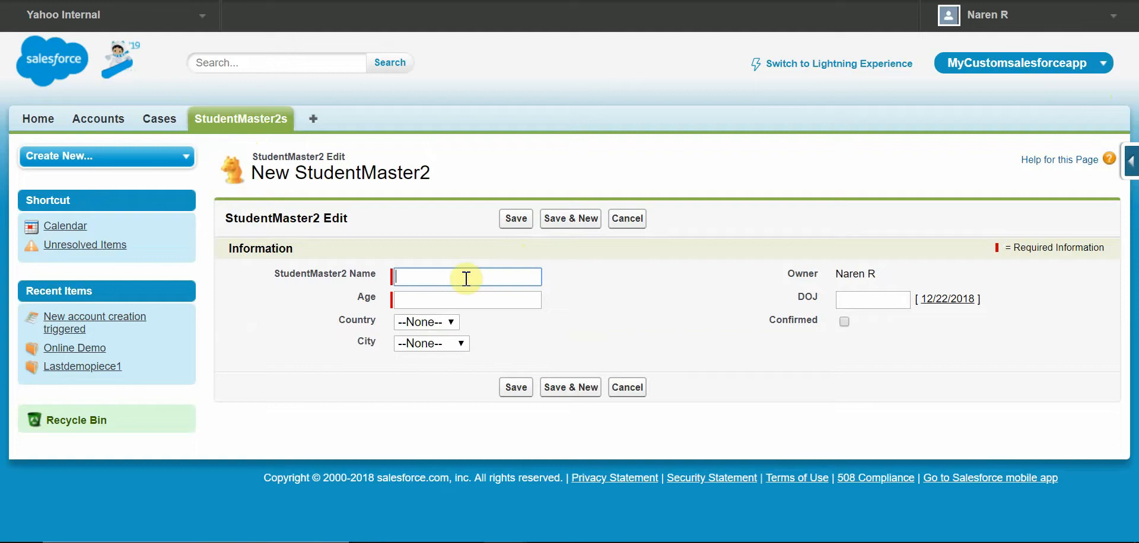
type("Ashwin")
key("Tab")
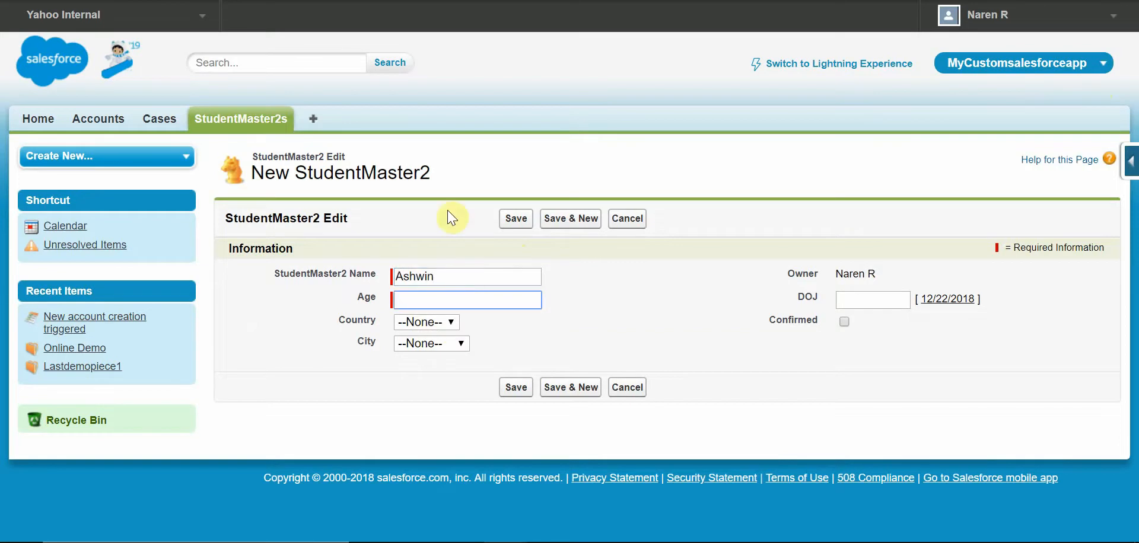
Step: Set DOJ to 12/22/2018, tick Confirmed, and choose USA as Country and Mumbai as City
left_click(947, 299)
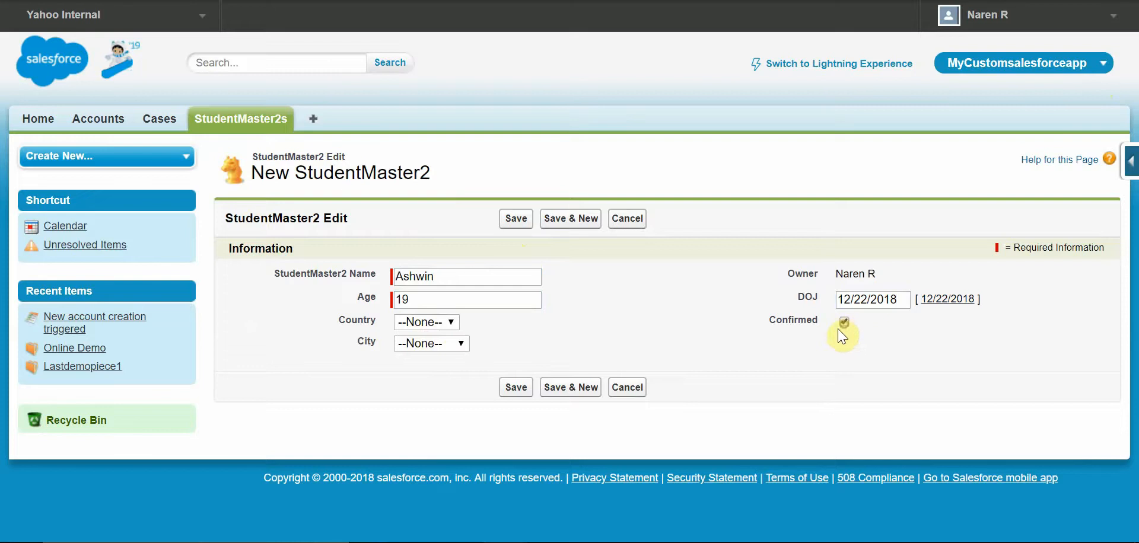
left_click(445, 321)
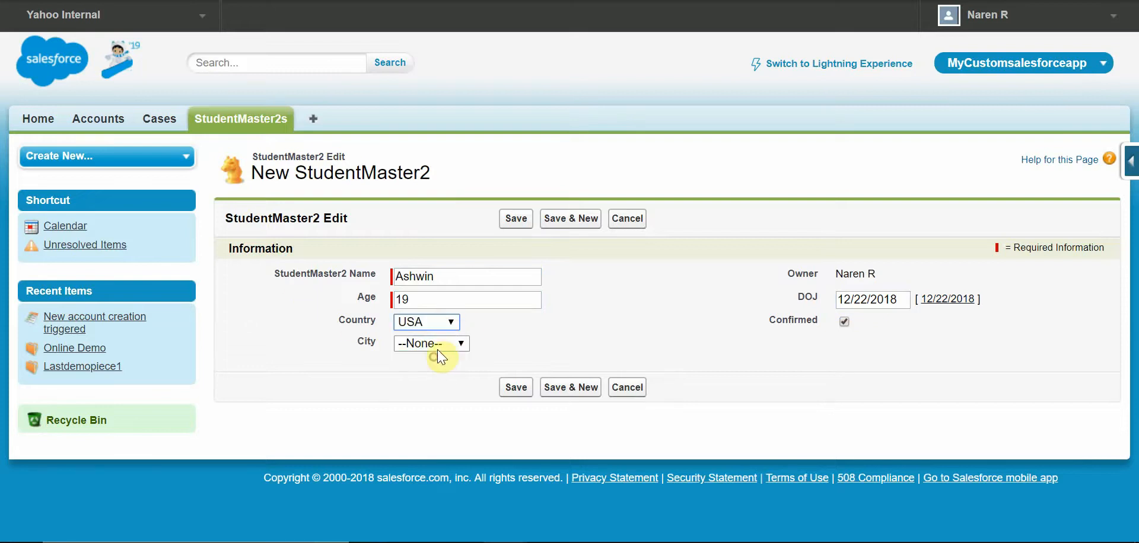
left_click(440, 344)
left_click(439, 374)
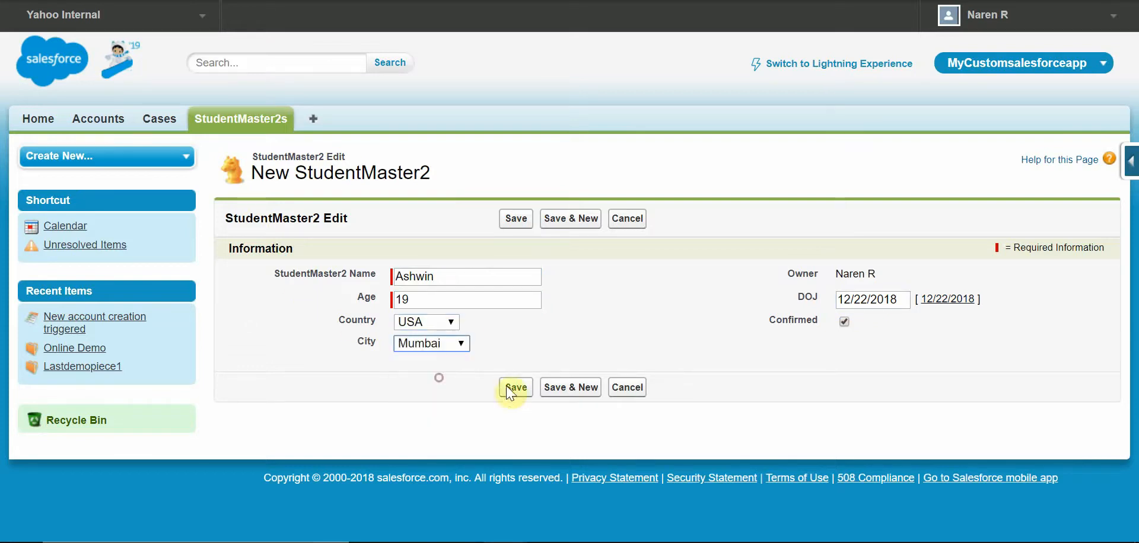
Step: Change the new record's City to NewYork and save the record
left_click(447, 322)
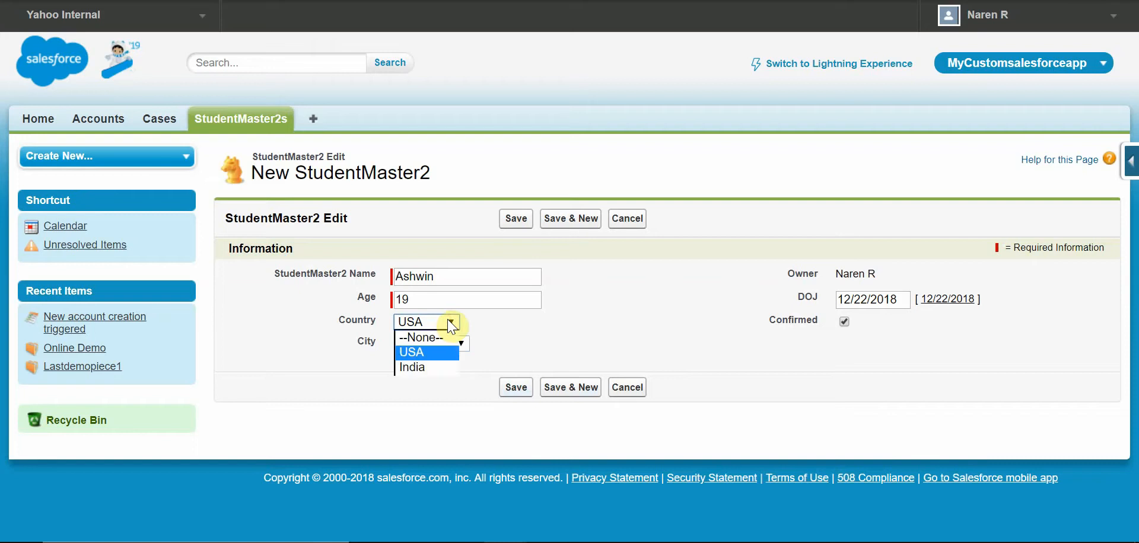
left_click(490, 361)
left_click(462, 346)
left_click(568, 344)
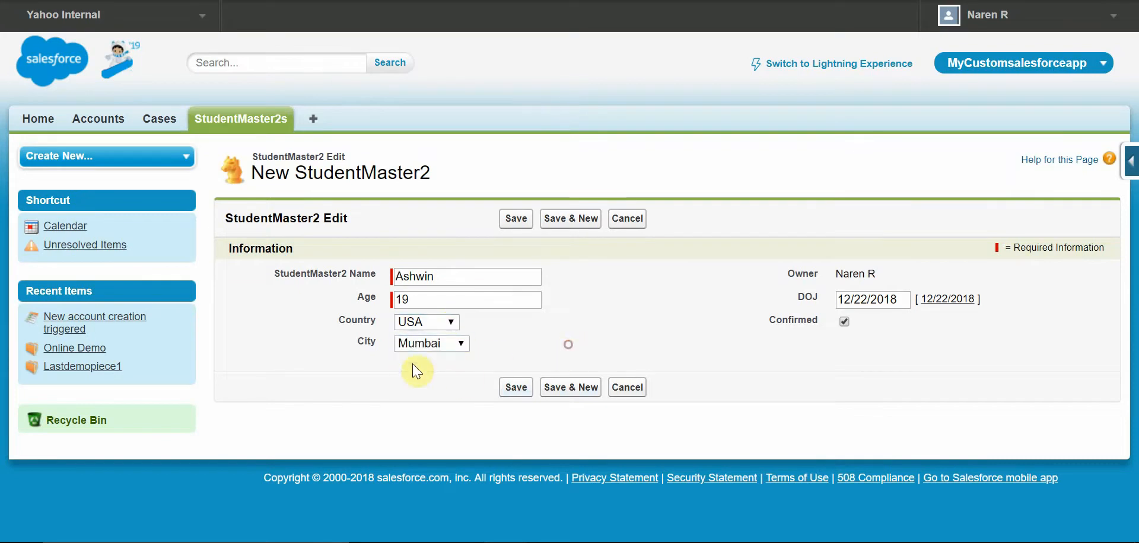
left_click(441, 344)
left_click(441, 391)
left_click(516, 388)
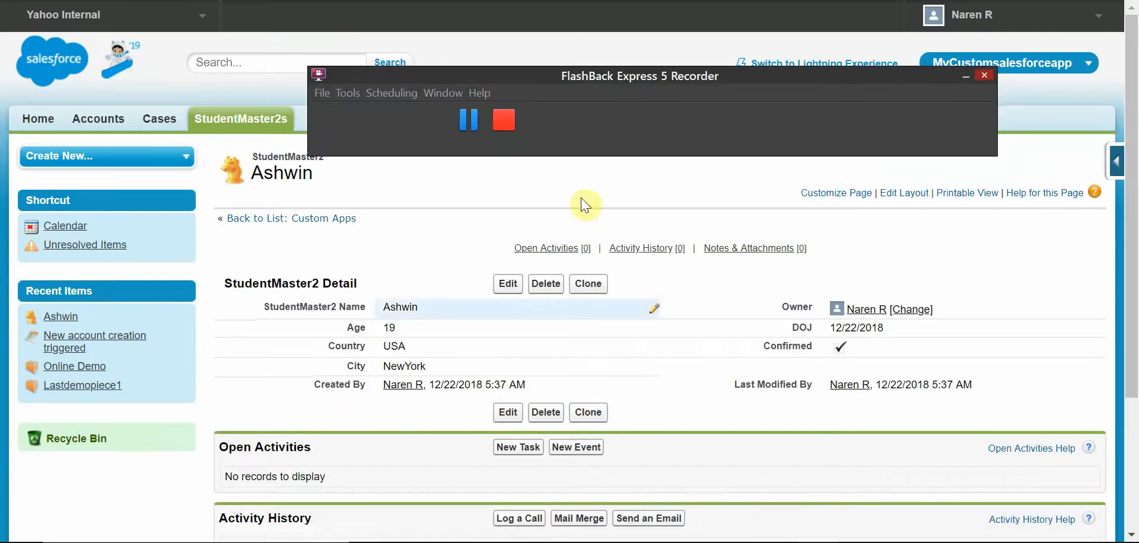
Step: Open the saved student record for editing and review the City options available for USA
left_click(478, 129)
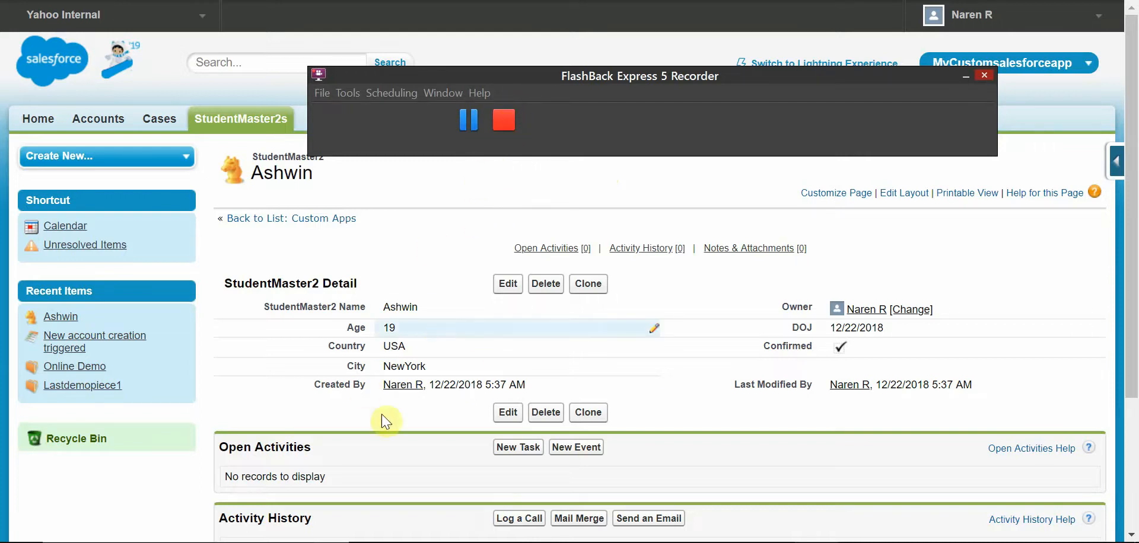
left_click(507, 285)
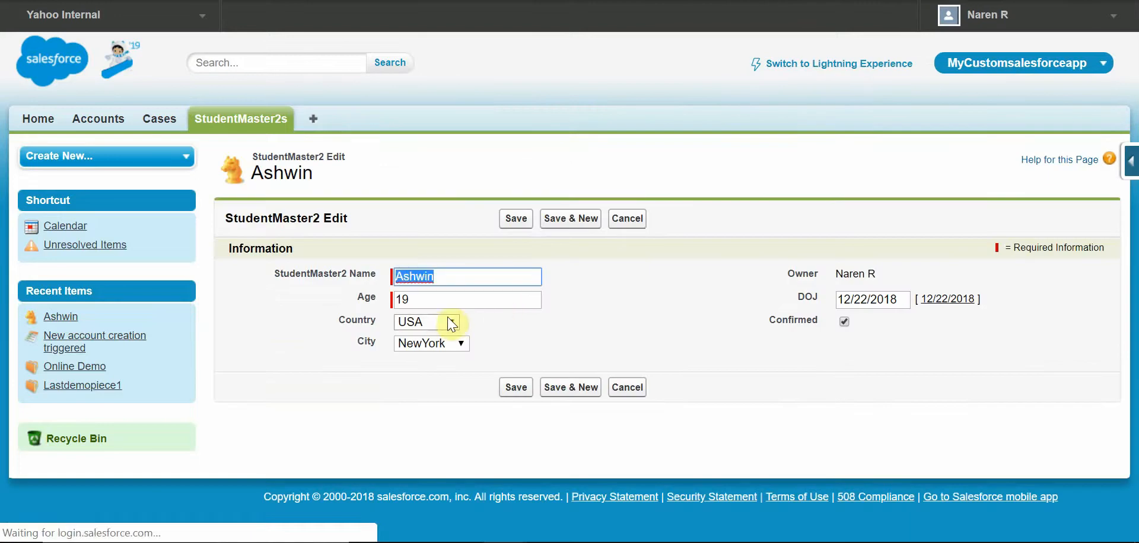
left_click(452, 322)
left_click(484, 365)
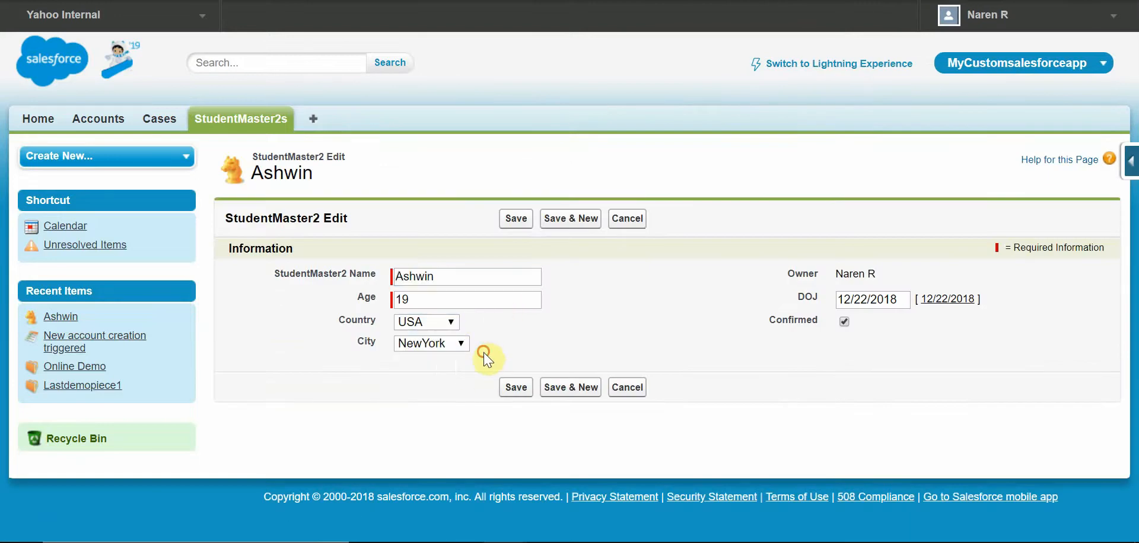
left_click(465, 343)
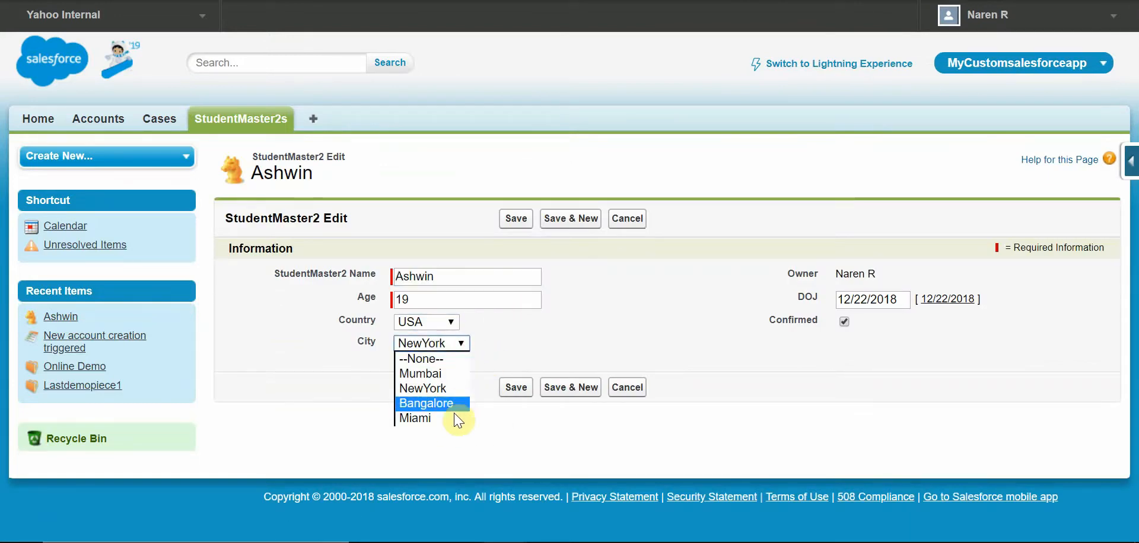
left_click(534, 435)
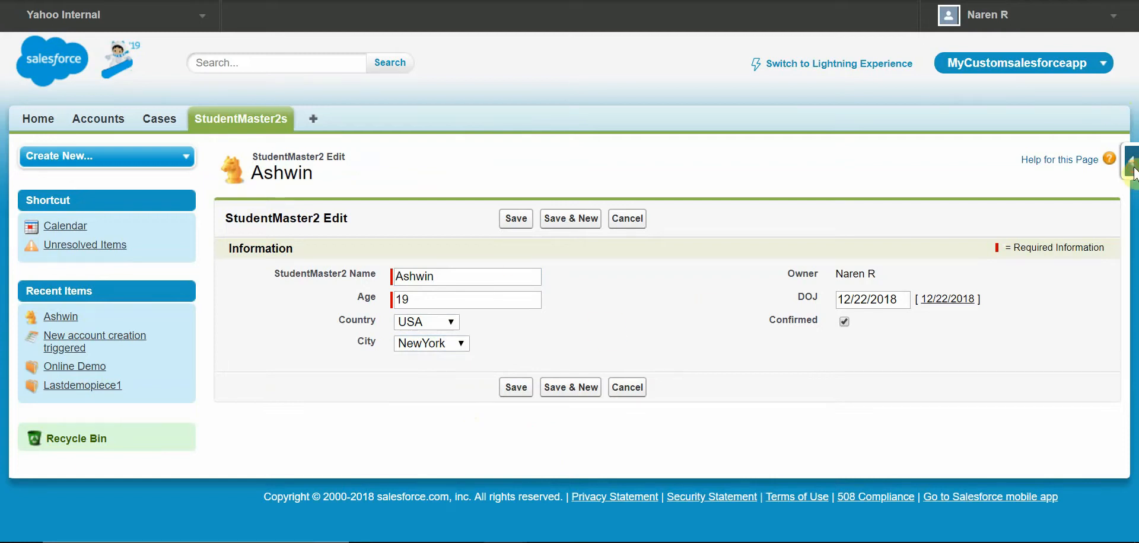
Step: Create a new field dependency on StudentMaster2 with Country as controlling field and City as dependent field
mouse_move(1134, 172)
left_click(1007, 199)
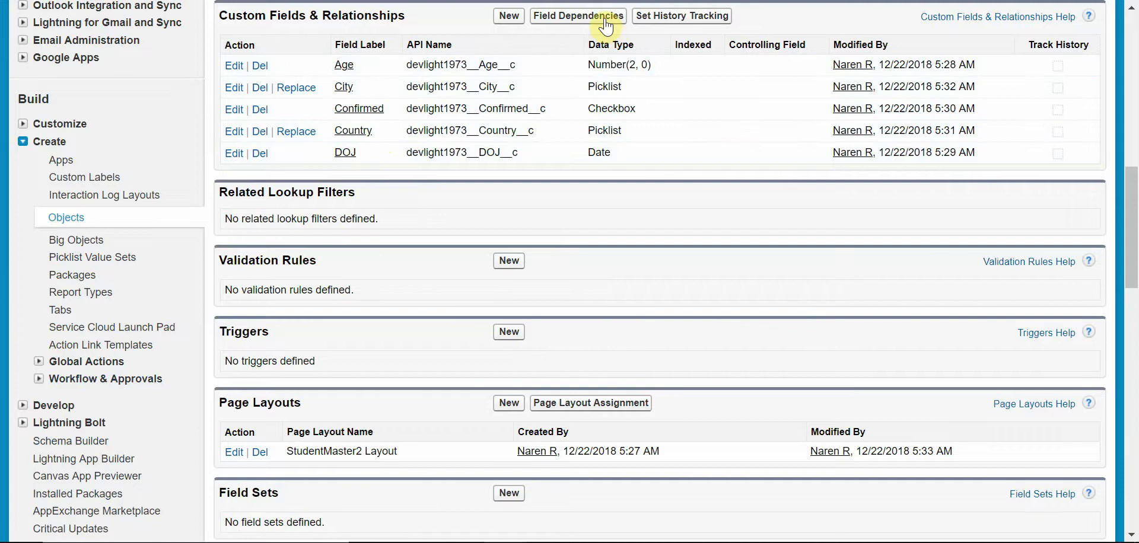
left_click_drag(1132, 213, 1132, 159)
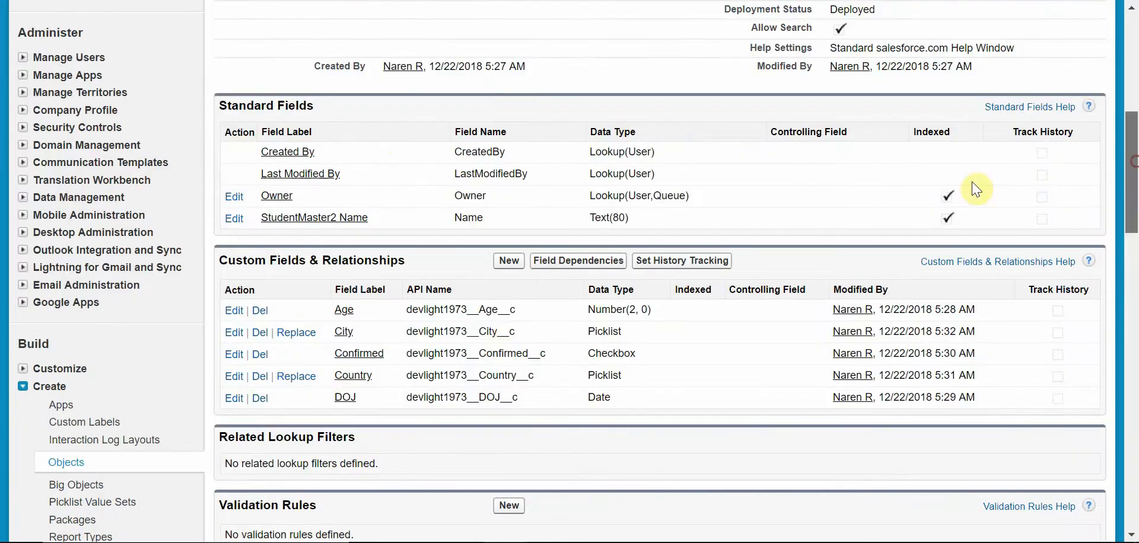
left_click(605, 265)
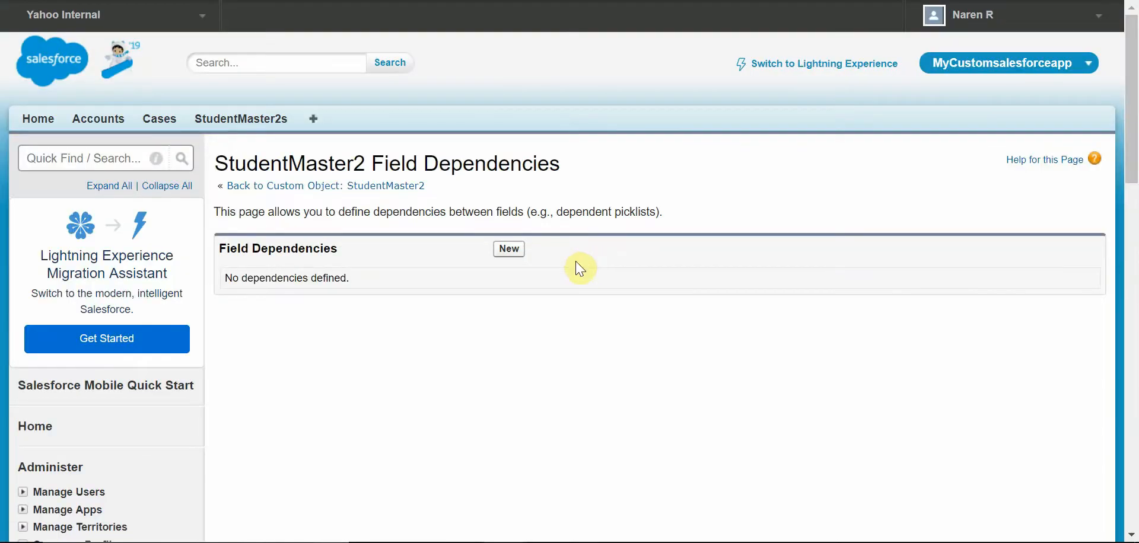
left_click(514, 250)
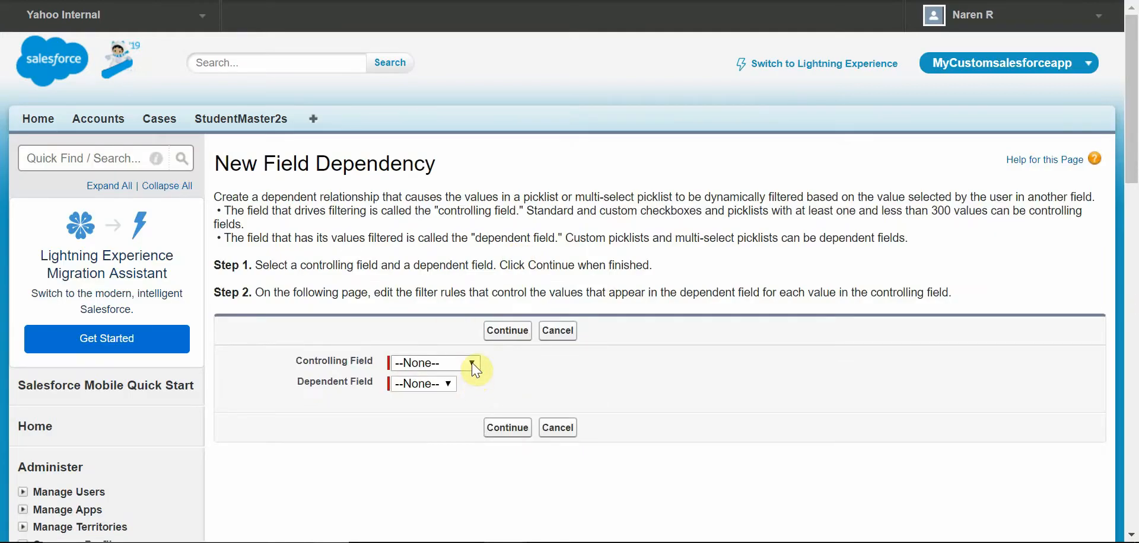
left_click(472, 364)
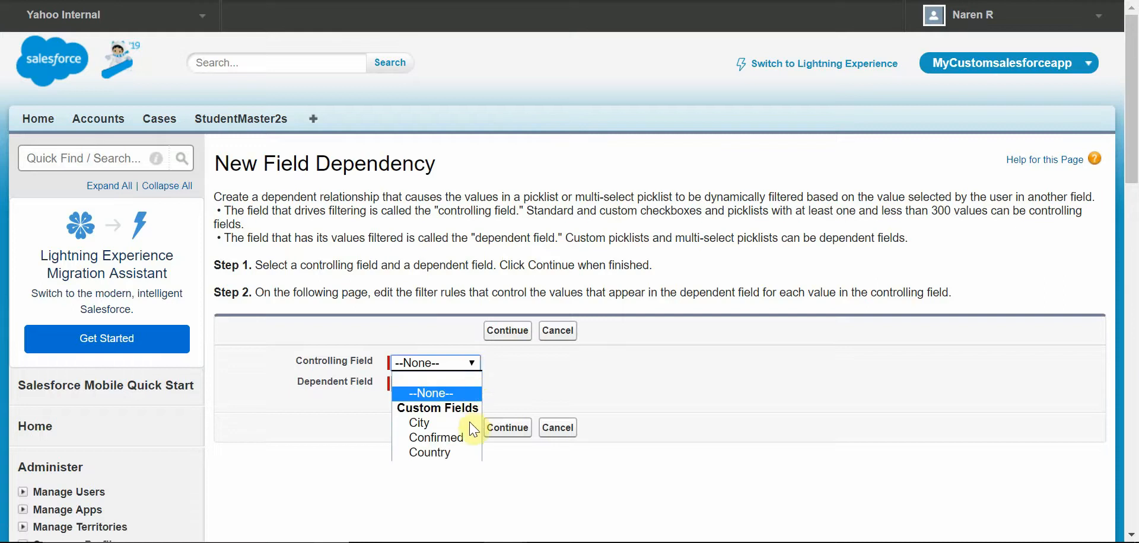
left_click(446, 453)
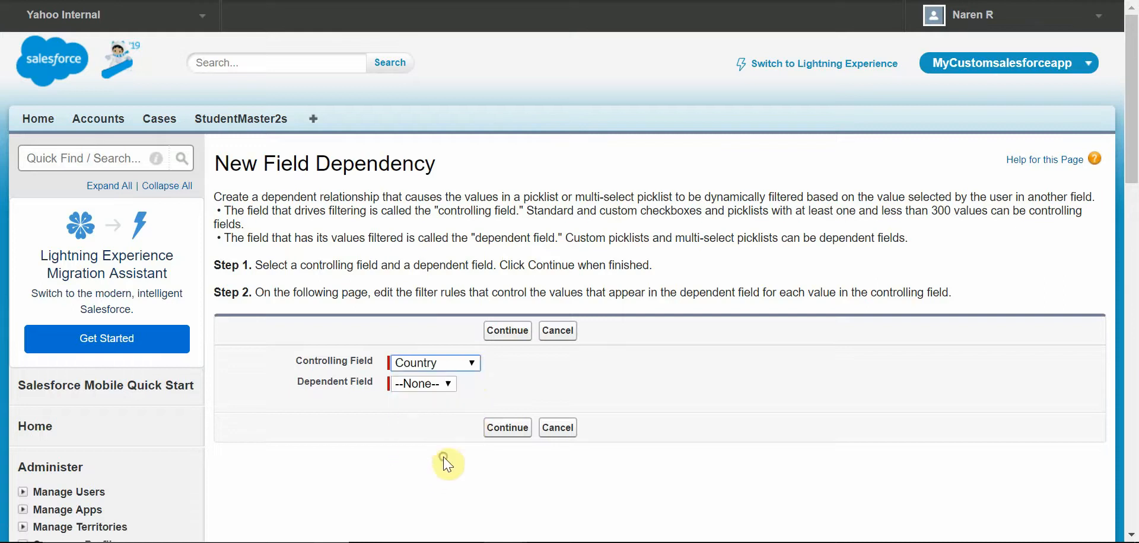
left_click(449, 390)
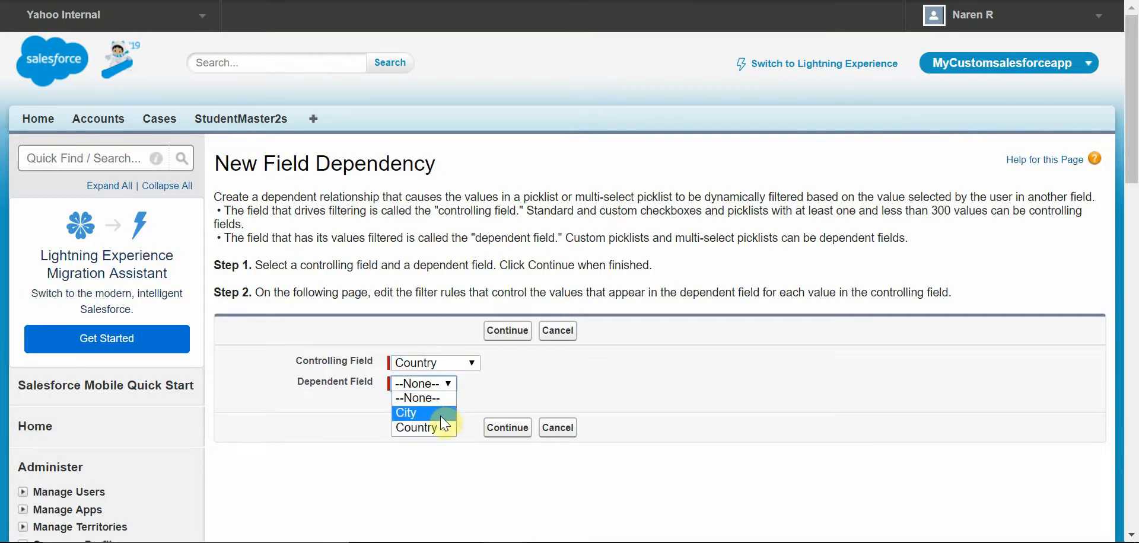
left_click(440, 414)
left_click(505, 434)
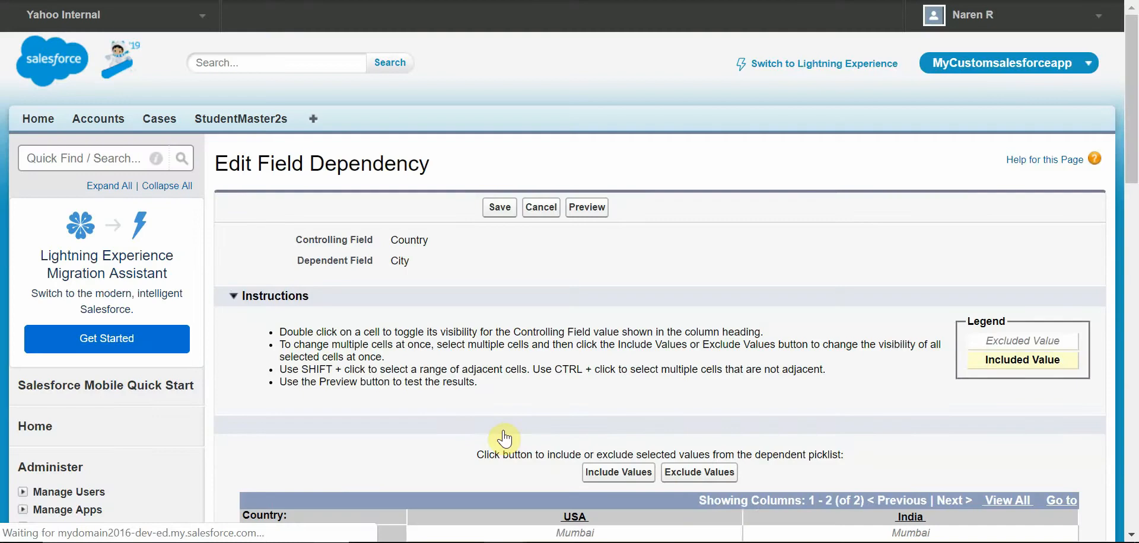
Step: Include NewYork and Miami for USA and Mumbai and Bangalore for India, then save the field dependency
left_click_drag(1133, 139, 1133, 207)
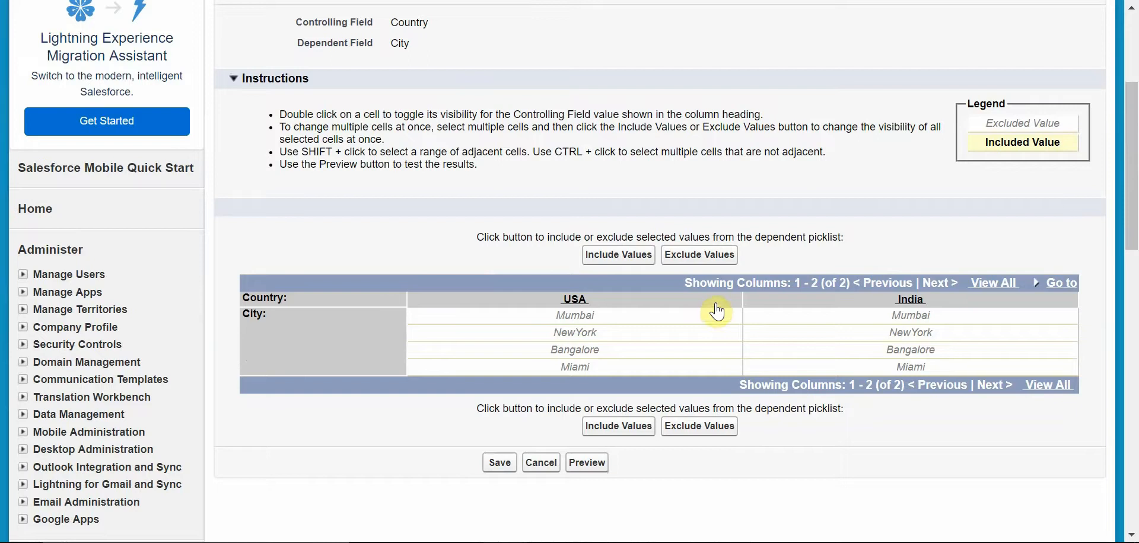
left_click(716, 303)
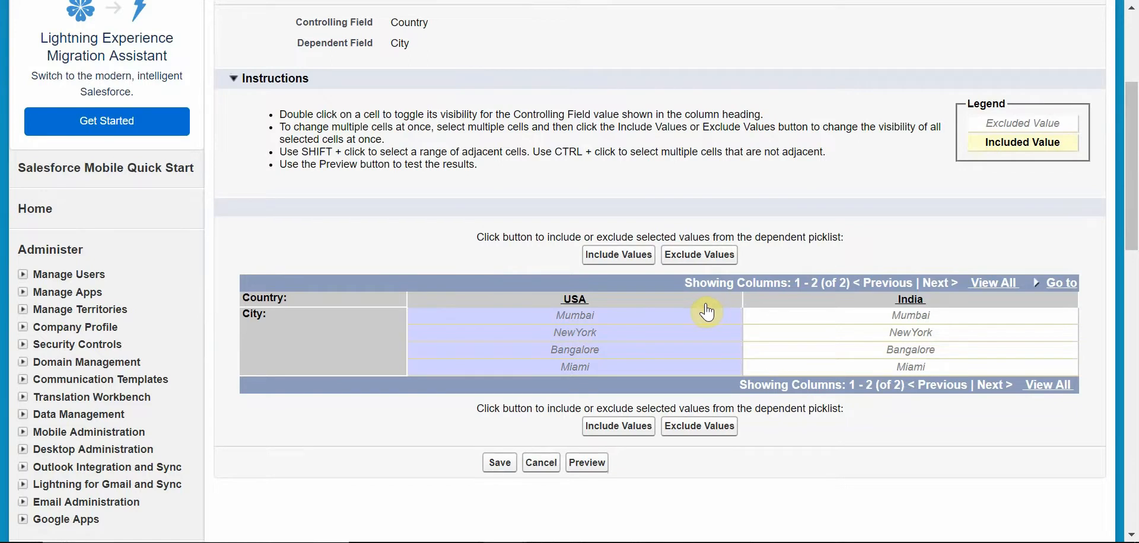
left_click(690, 316, "ctrl")
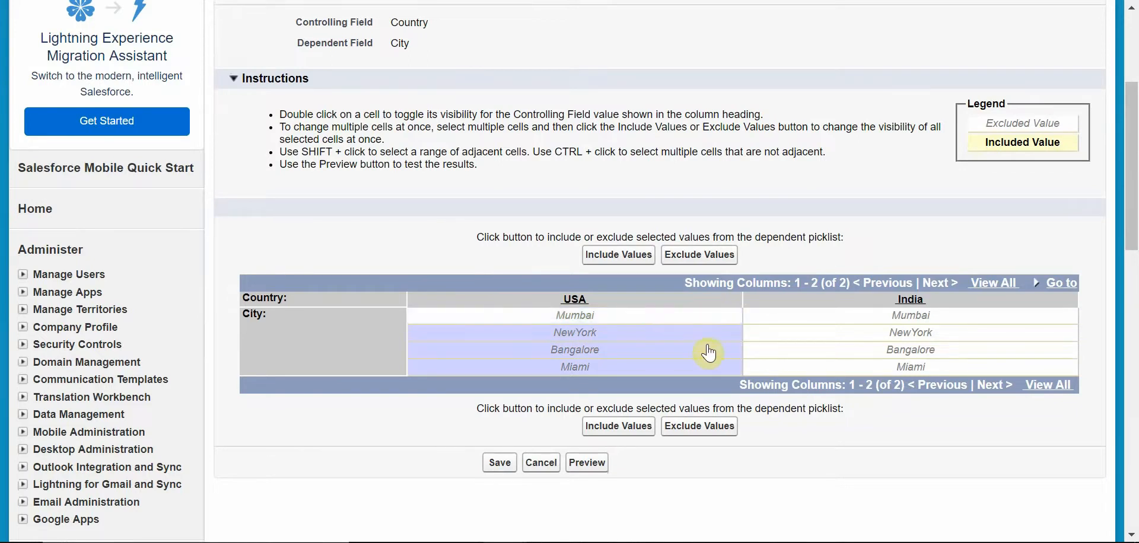
left_click(704, 338, "ctrl")
left_click(712, 368, "ctrl")
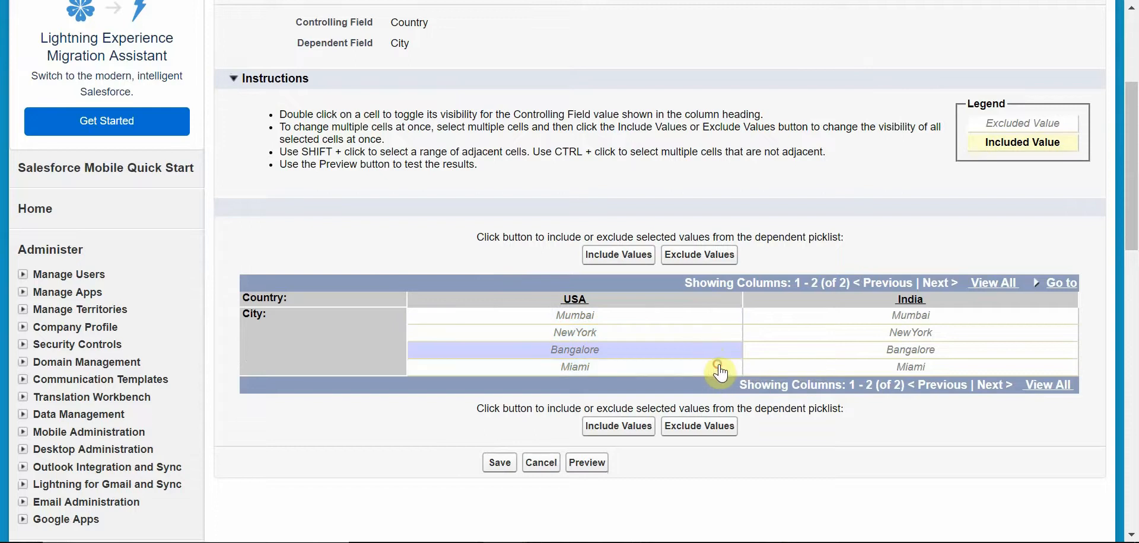
left_click(707, 321, "ctrl")
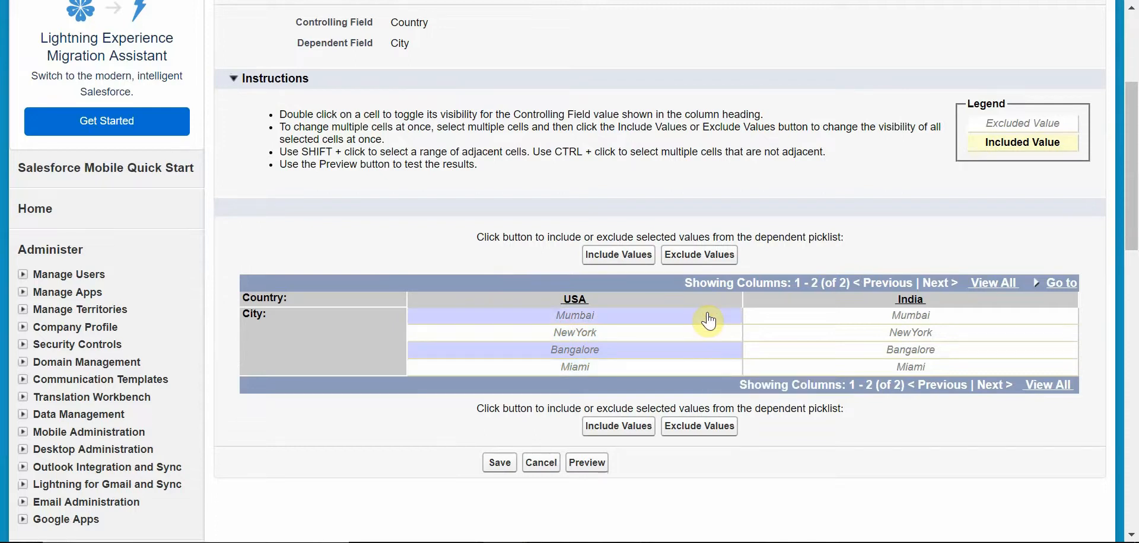
left_click(691, 335, "ctrl")
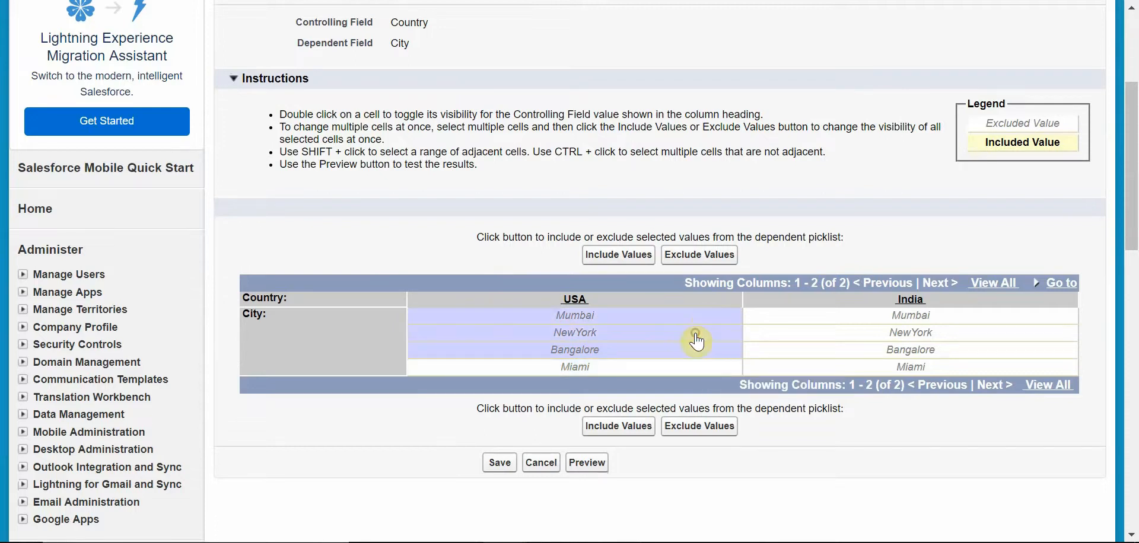
left_click(694, 317)
left_click(679, 333)
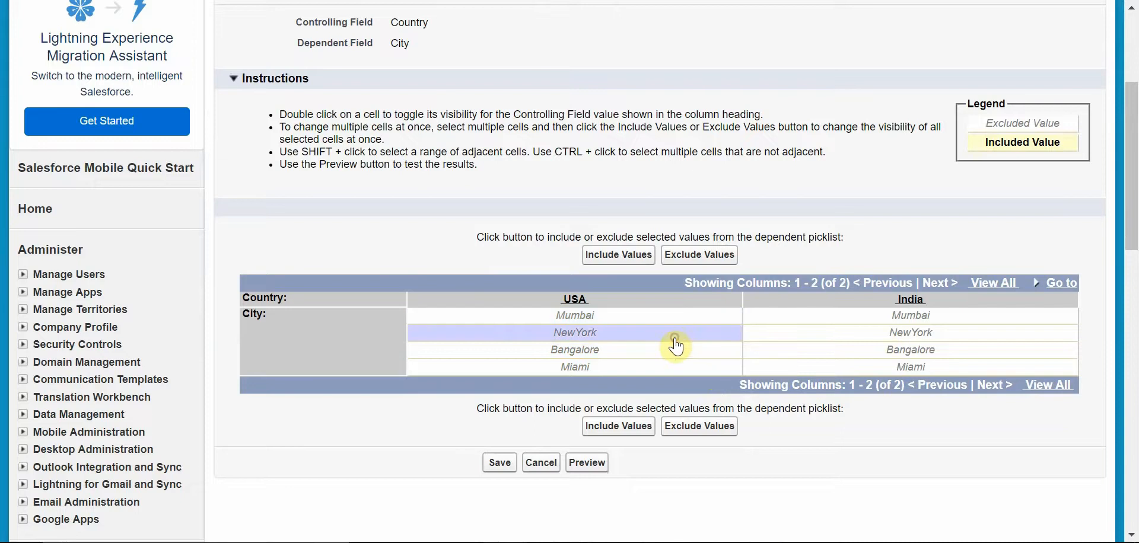
left_click(694, 370, "ctrl")
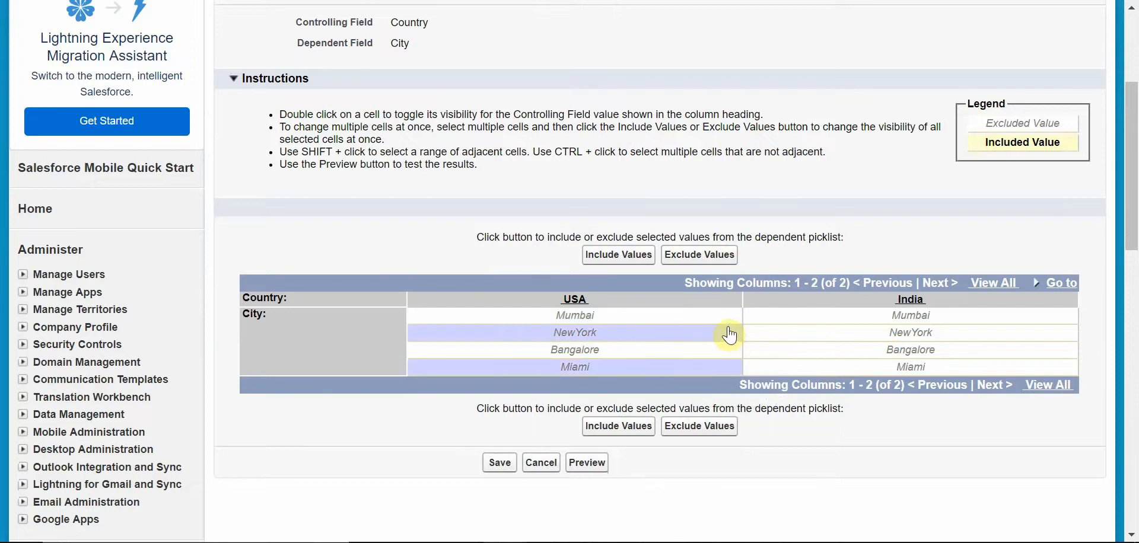
left_click(807, 319, "ctrl")
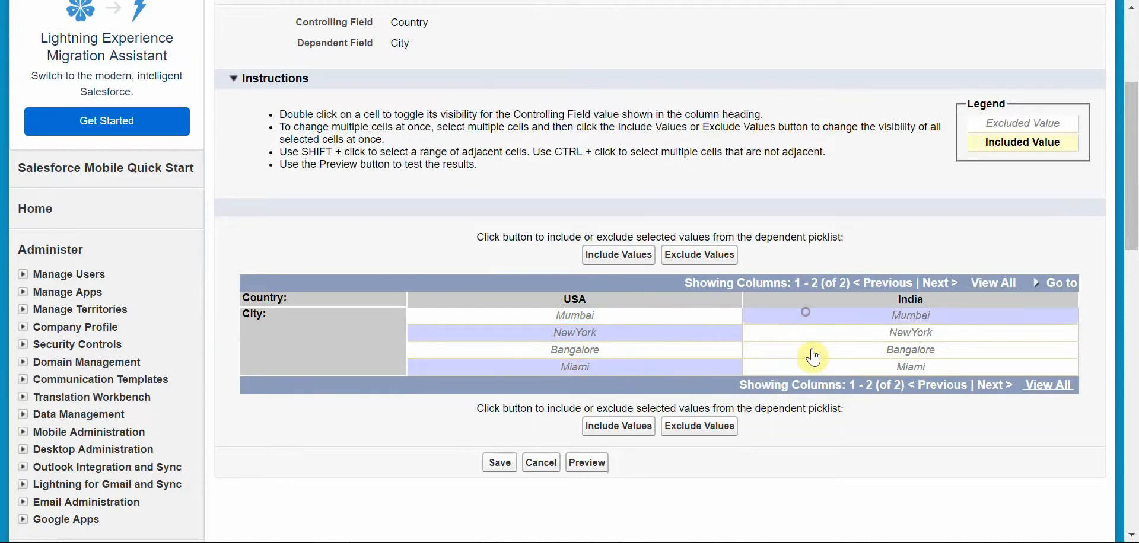
left_click(807, 353, "ctrl")
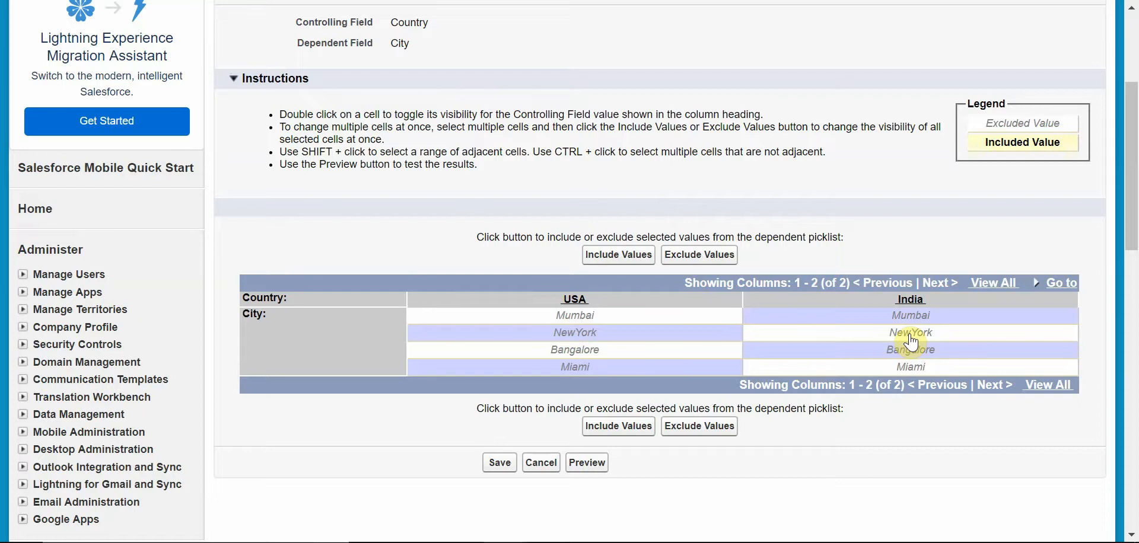
left_click(637, 265)
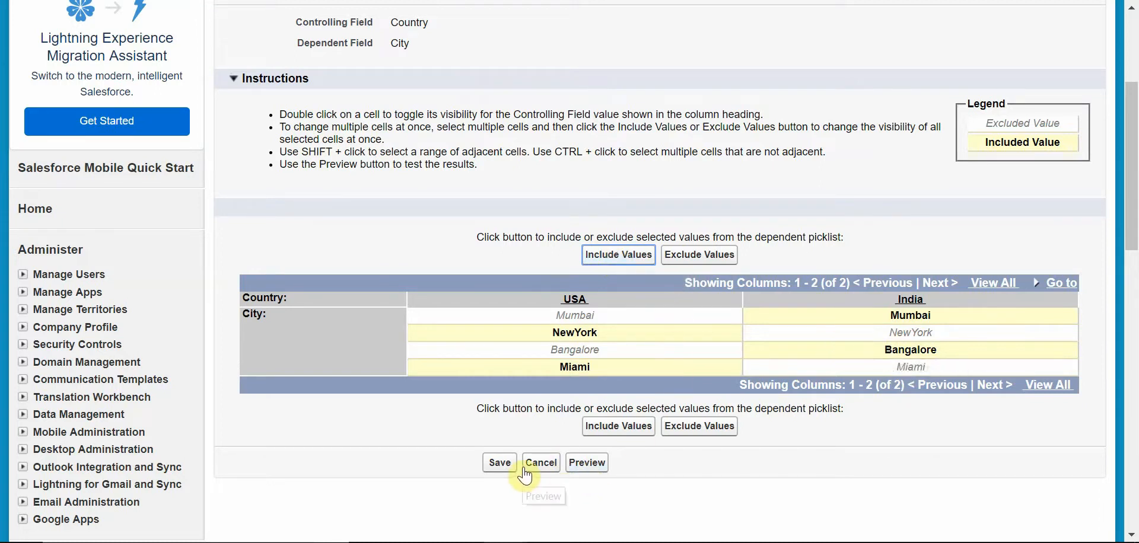
left_click(500, 463)
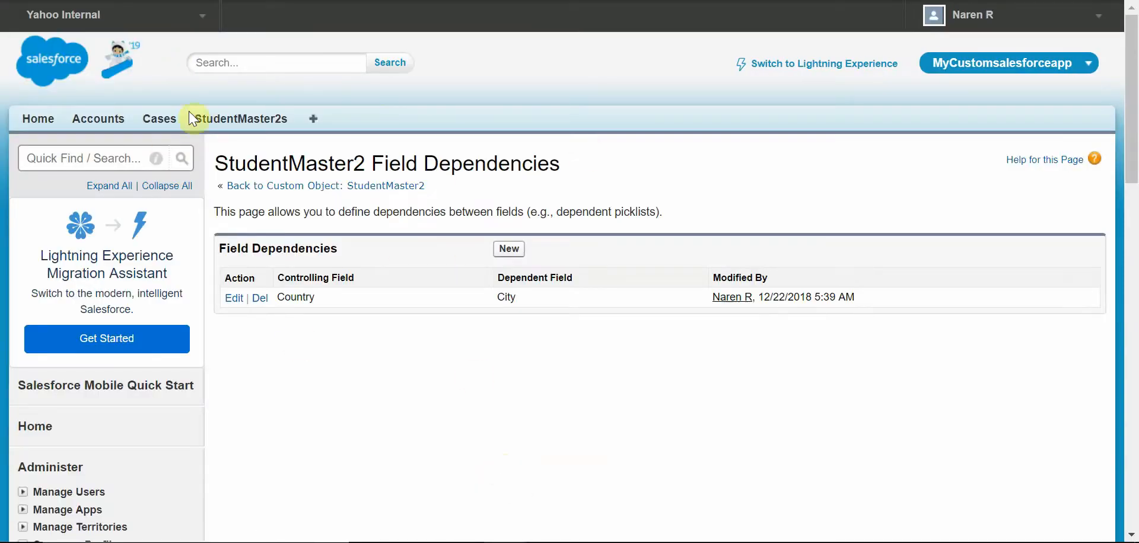
Step: Open the student record from the StudentMaster2s tab for editing and check the City options offered for USA
left_click(259, 125)
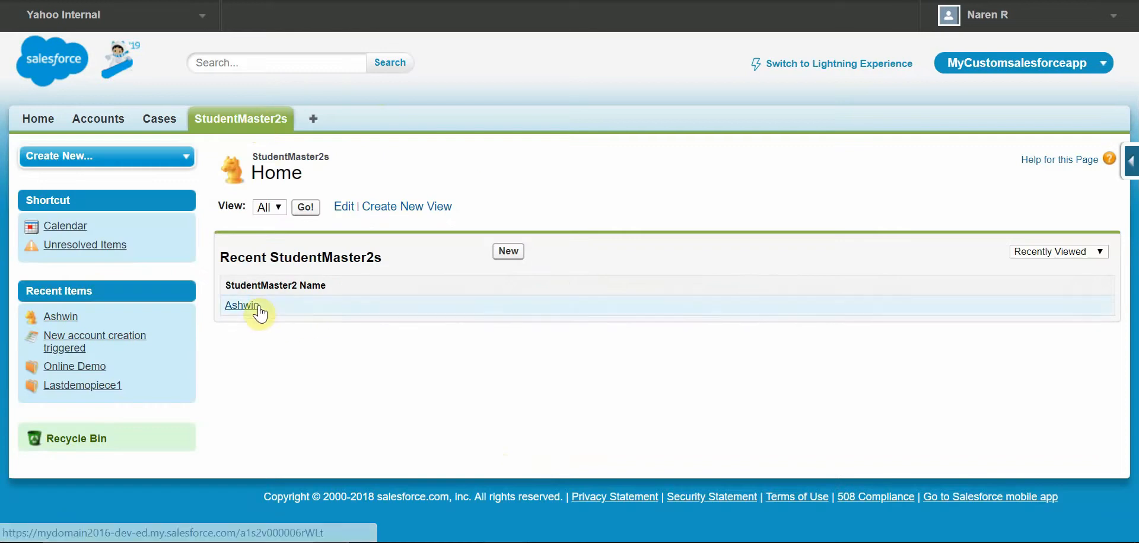
left_click(240, 306)
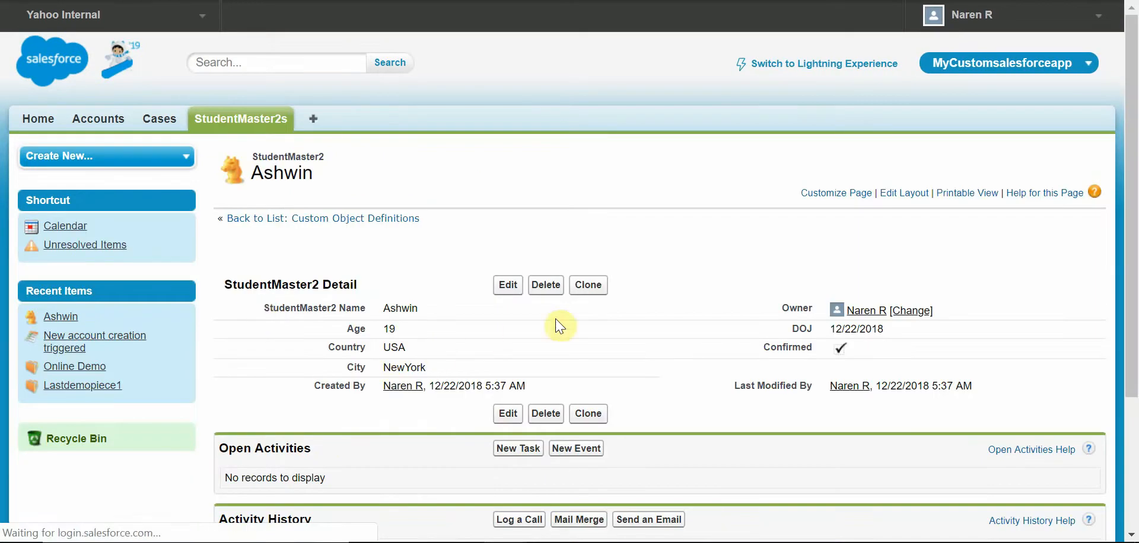
left_click(507, 285)
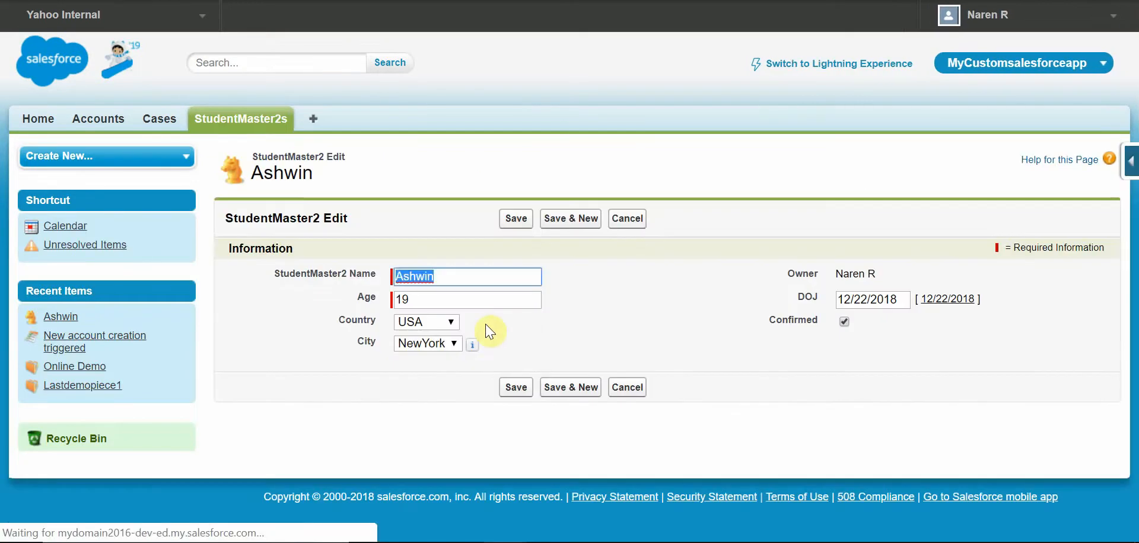
left_click(450, 323)
left_click(449, 354)
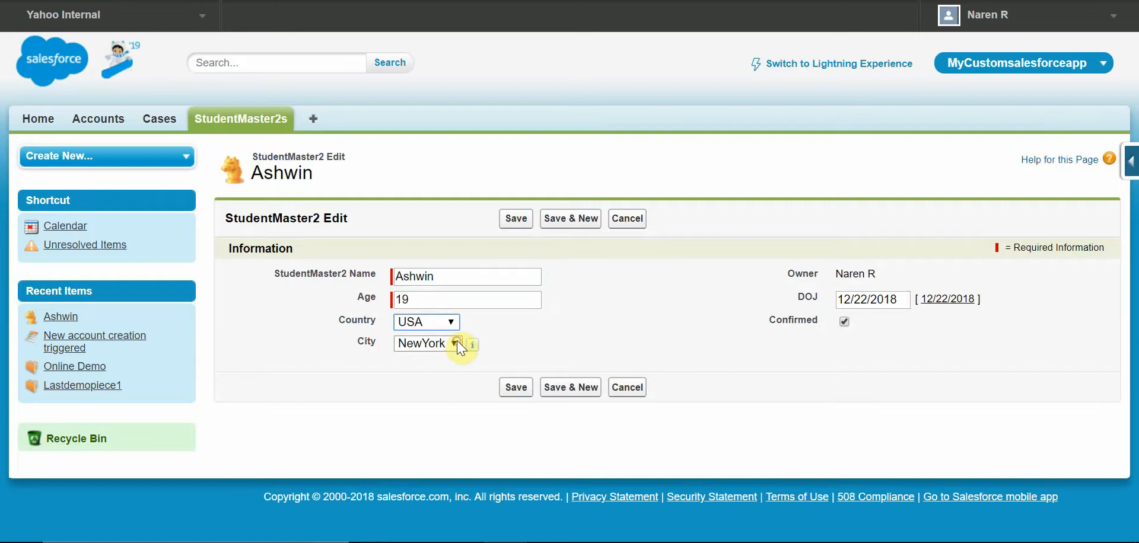
left_click(457, 343)
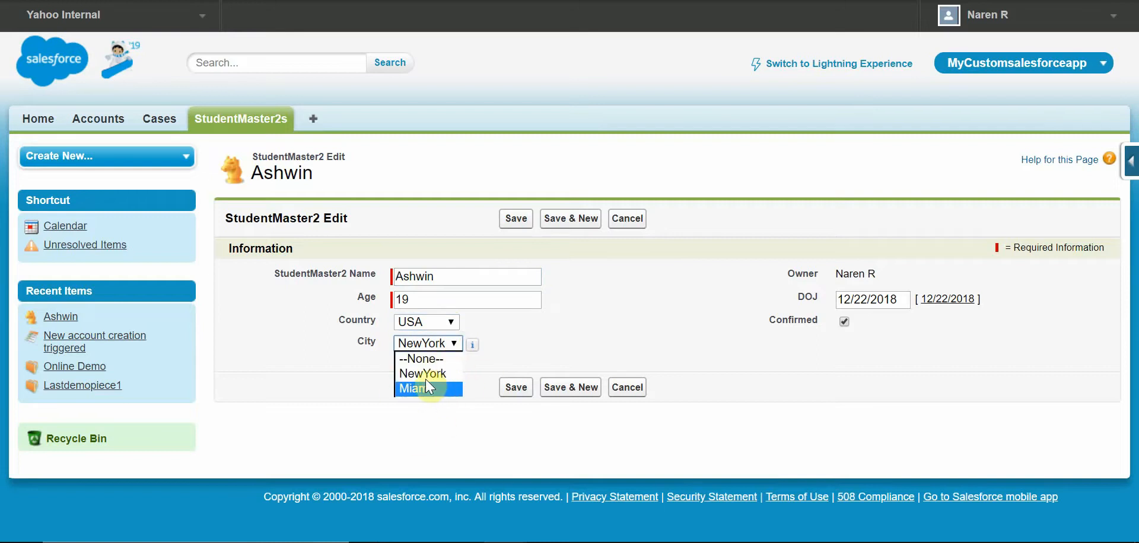
left_click(437, 344)
Step: Set the record's Country to India and City to Mumbai, and save the record
left_click(440, 321)
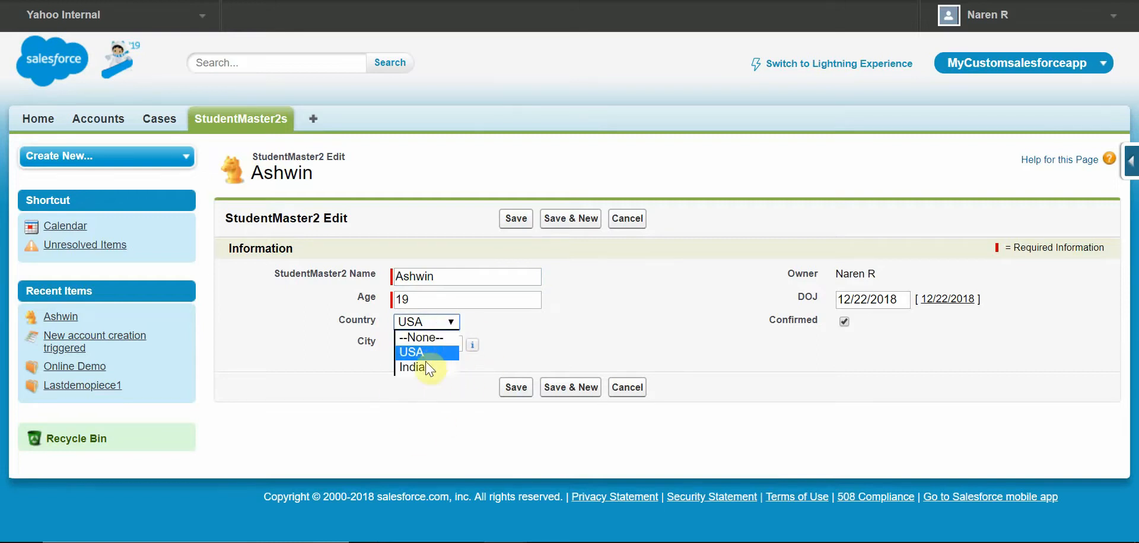
left_click(441, 350)
left_click(435, 372)
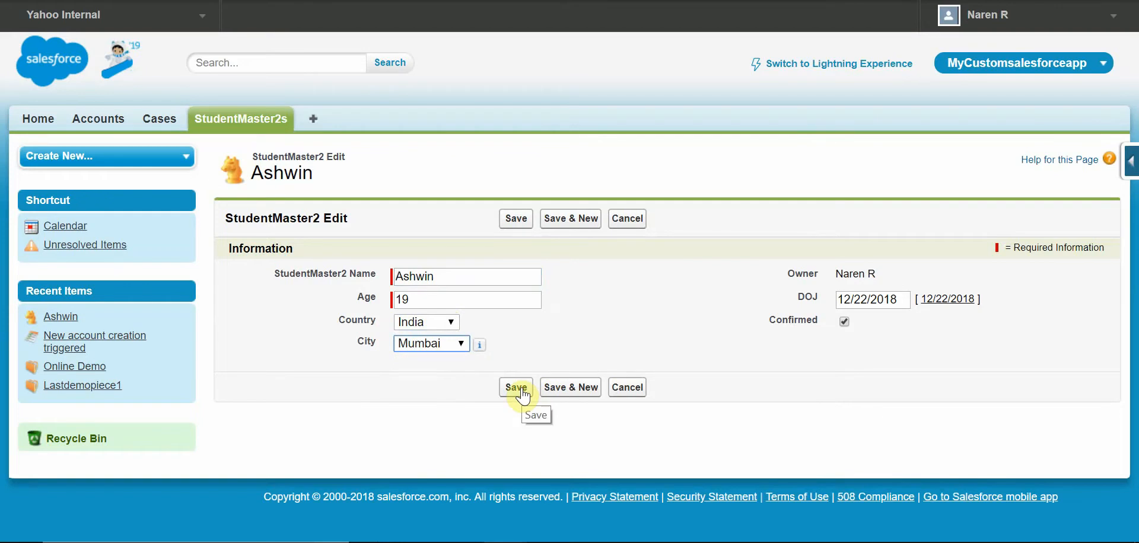
left_click(520, 389)
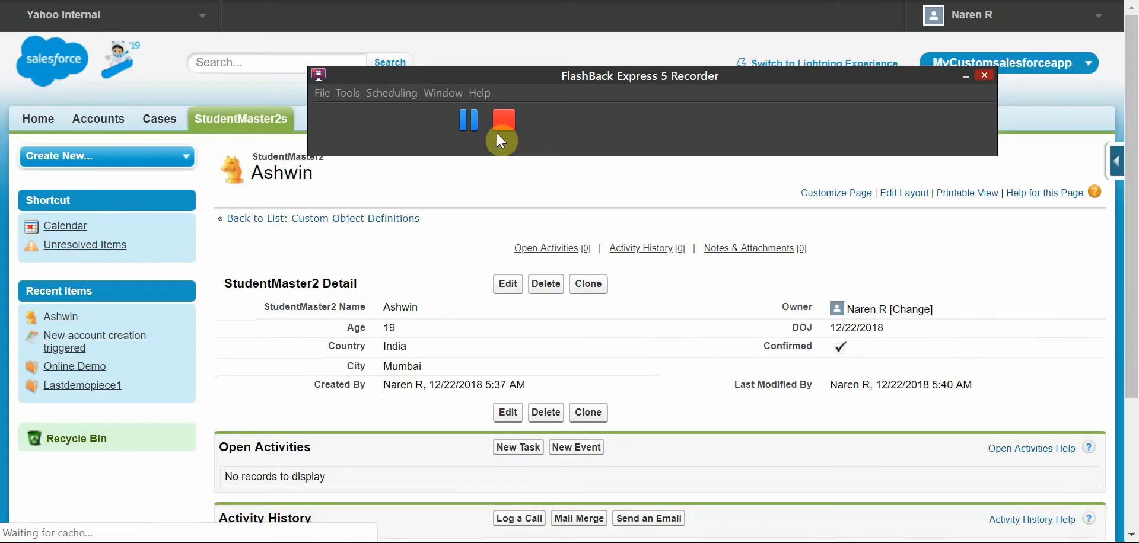